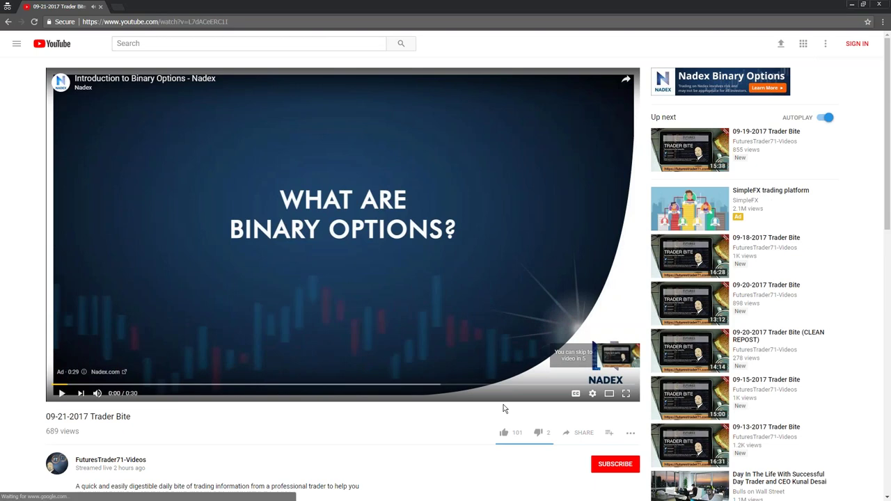
Step: Skip the advertisement and pause the 09-21-2017 Trader Bite video
left_click(63, 394)
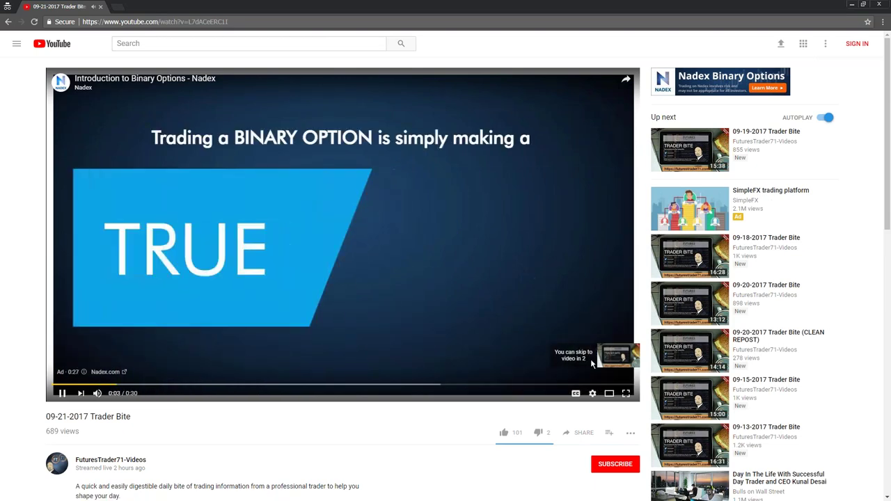
left_click(605, 359)
left_click(62, 393)
Step: Seek through the paused video to 15:07, where the second scenario is drawn, and minimise the browser to return to the slides
left_click(515, 385)
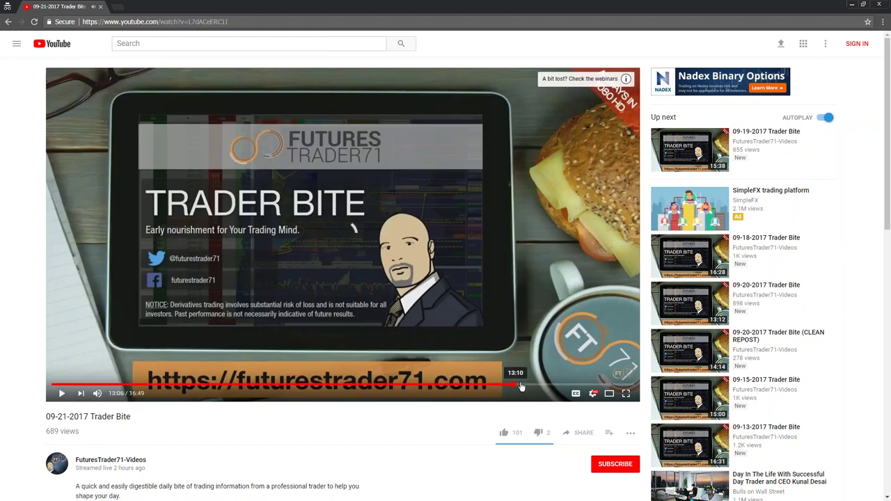
left_click(530, 386)
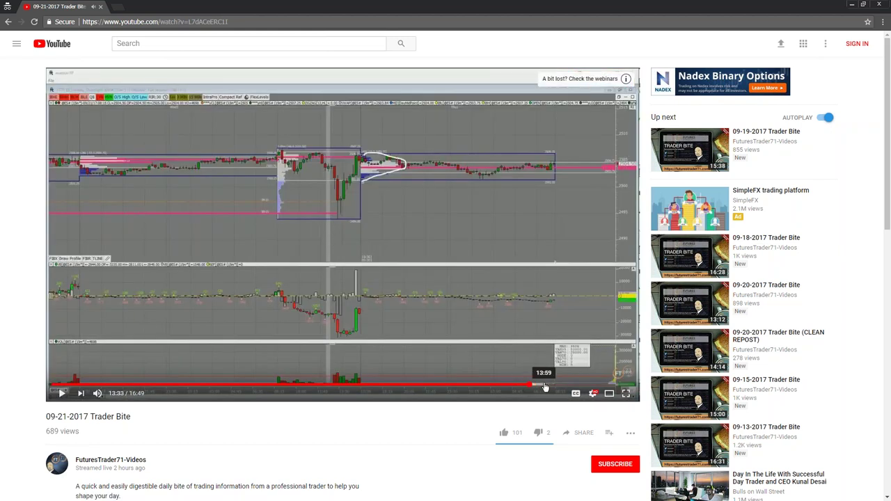
left_click(560, 386)
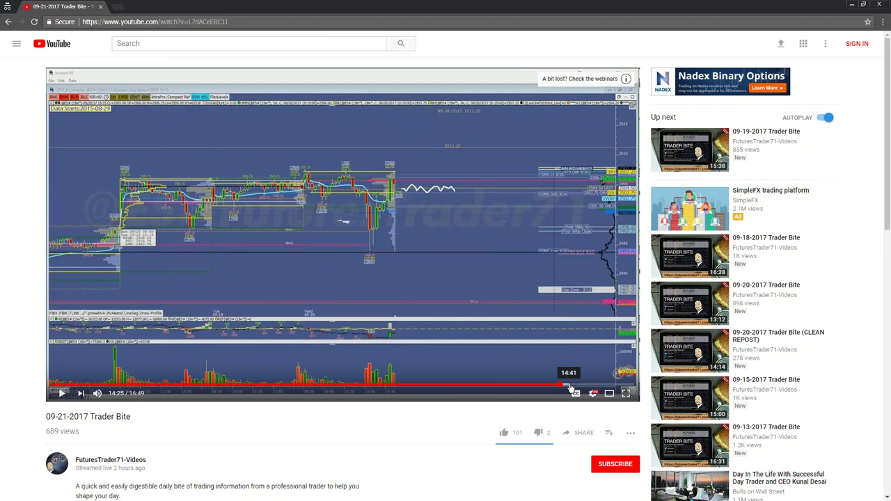
left_click(569, 385)
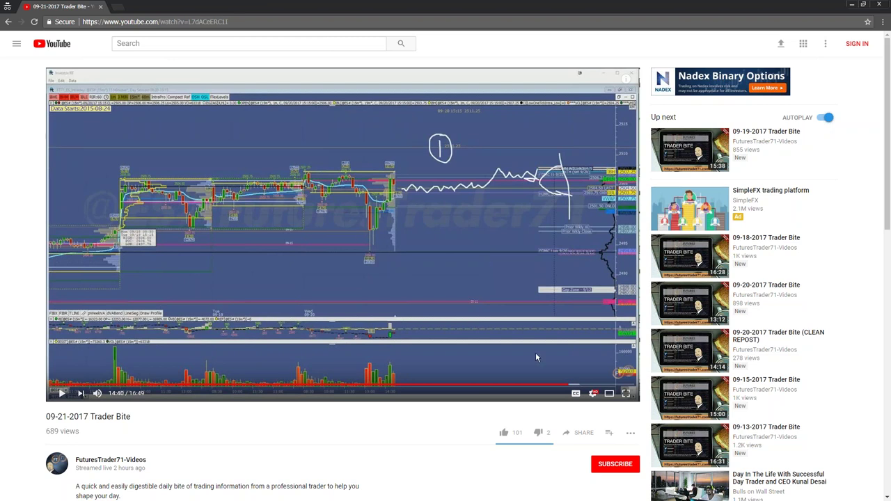
left_click(588, 384)
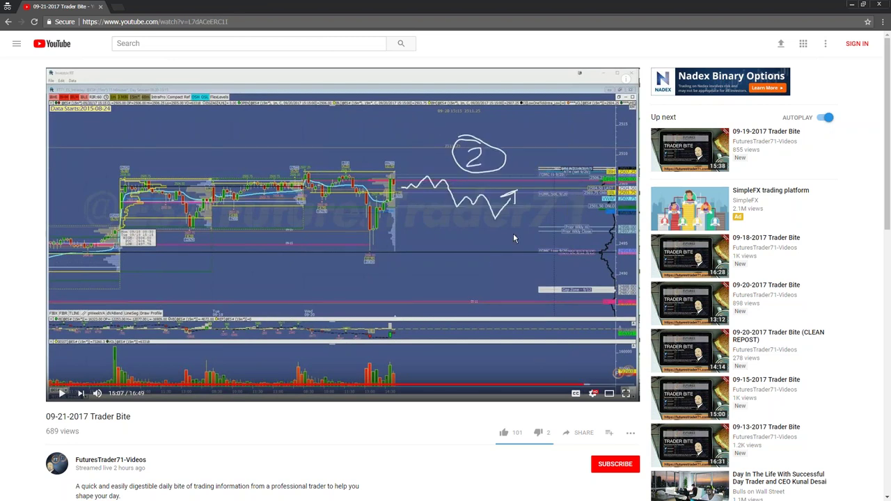
left_click(852, 7)
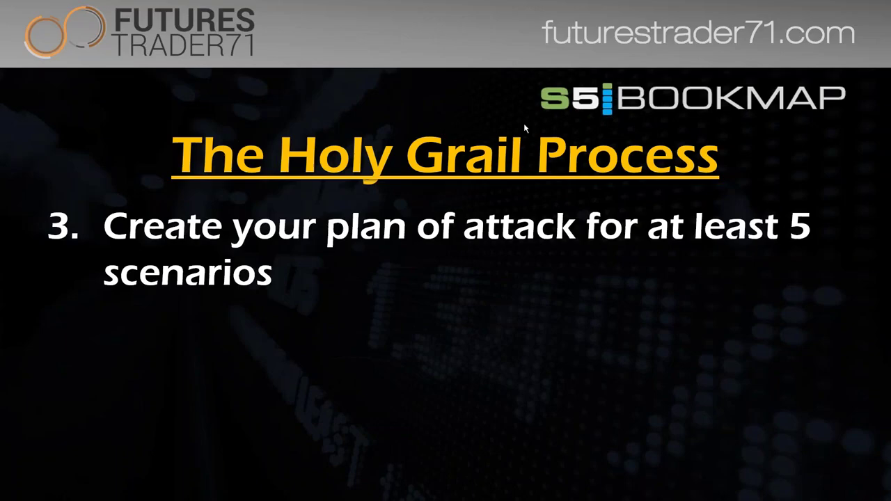
left_click(380, 293)
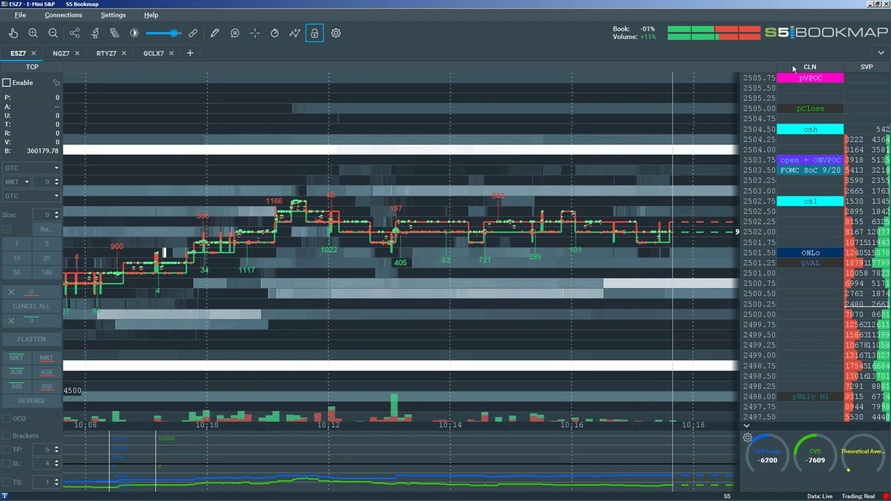
Step: Insert a column beside the CLN cloud notes column and set it to Current Order Book, closing the Cloud Notes configuration without saving
right_click(802, 108)
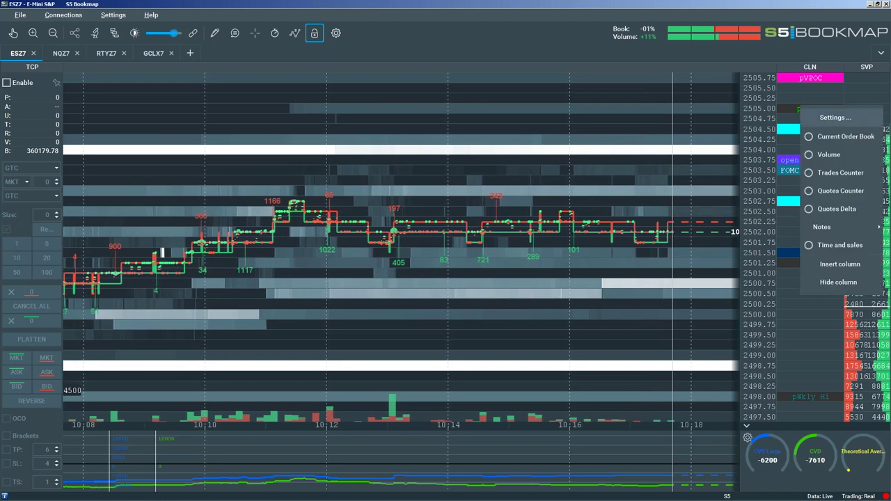
mouse_move(823, 227)
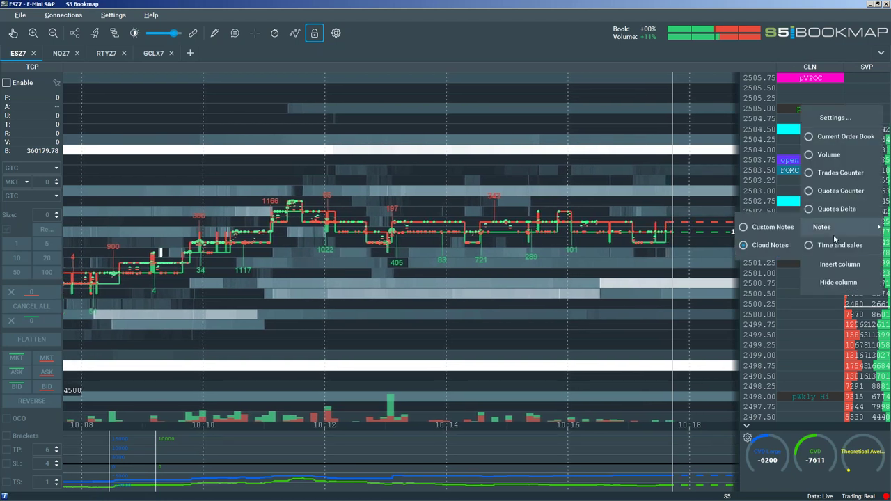
left_click(766, 246)
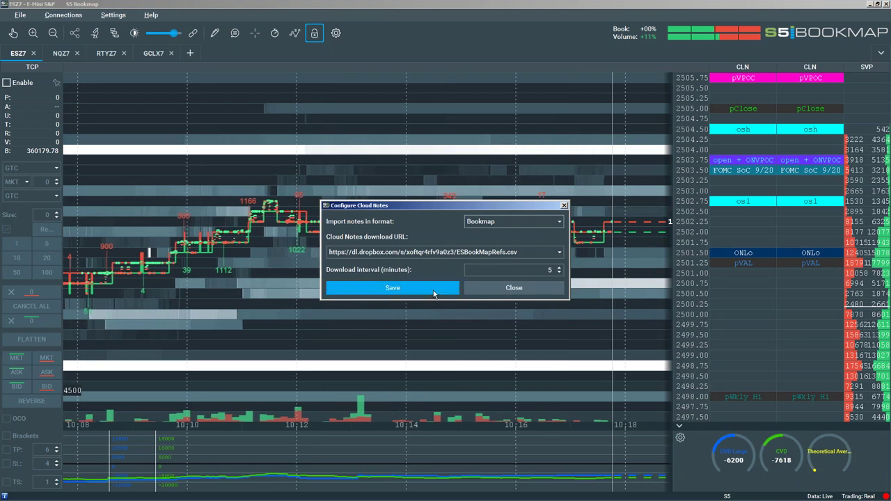
left_click(514, 288)
right_click(734, 90)
left_click(766, 113)
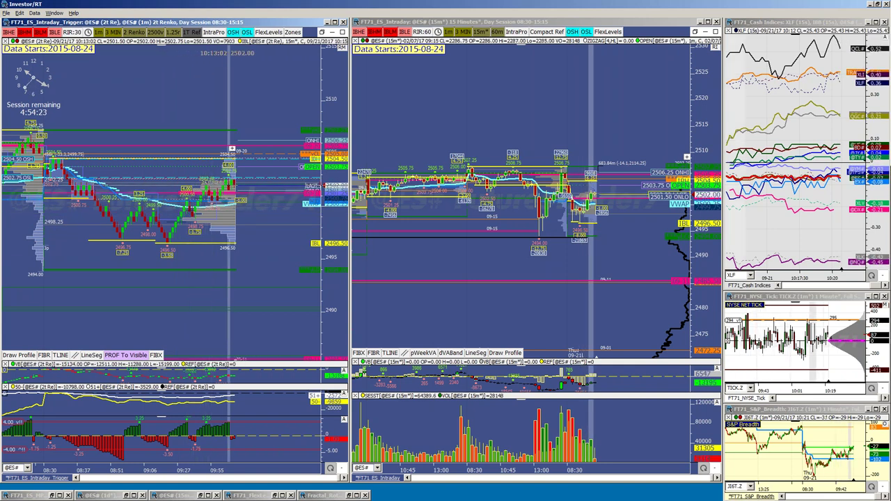
Step: Examine recent price swings on the ES 2t Renko trigger and 15-minute charts, advancing the presentation in between
scroll(191, 258, "up", 2)
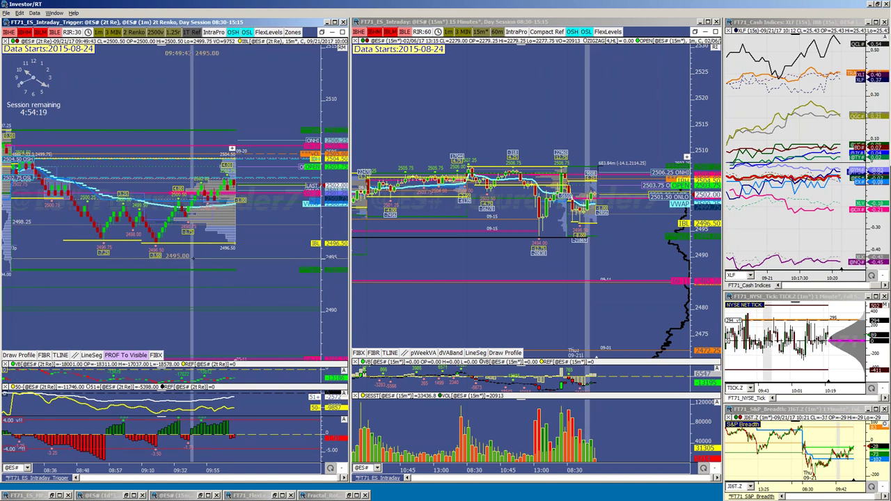
scroll(198, 236, "down", 3)
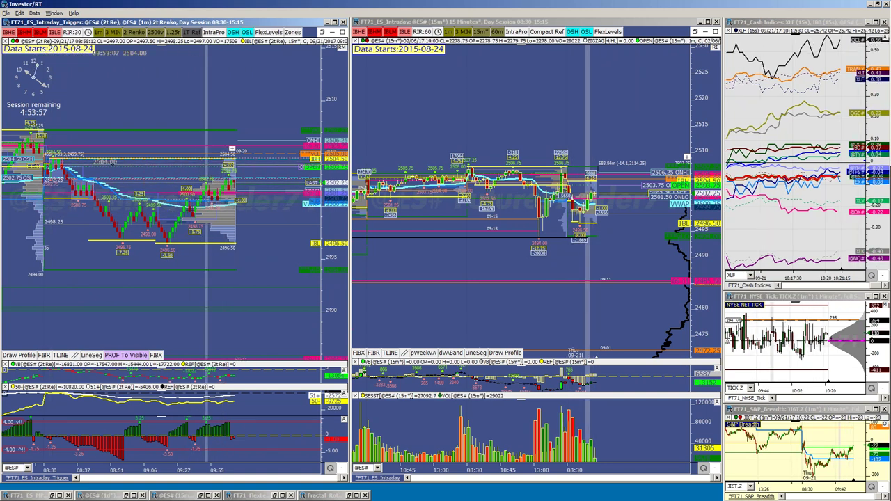
scroll(85, 209, "up", 3)
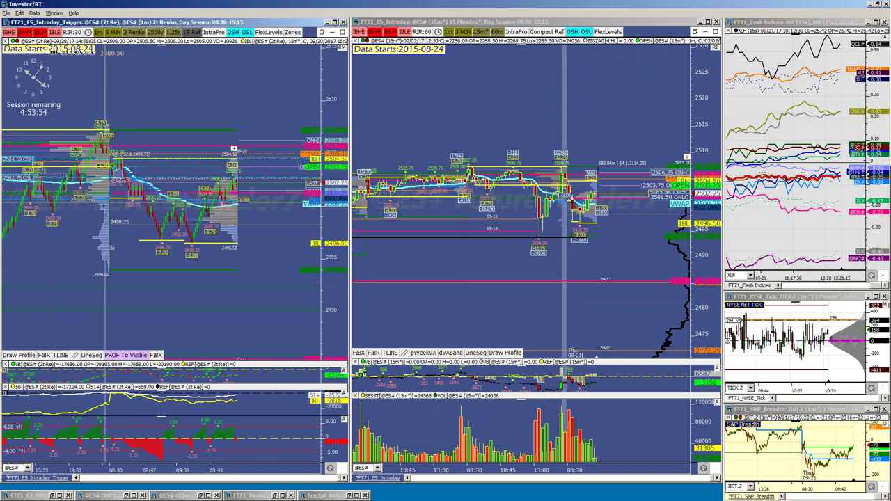
scroll(234, 148, "down", 3)
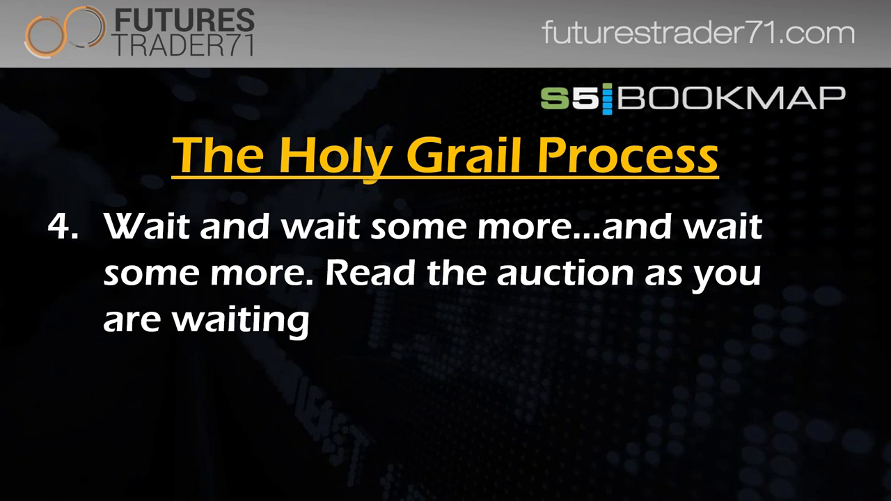
key("Right")
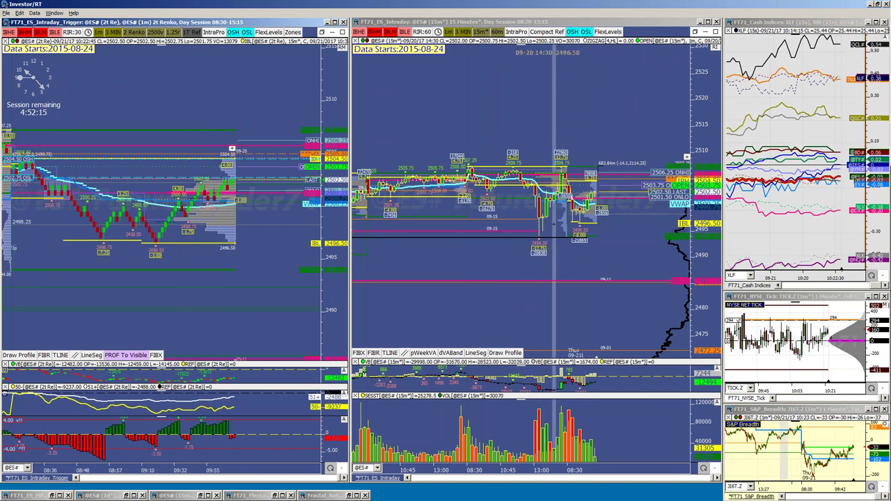
scroll(501, 209, "down", 3)
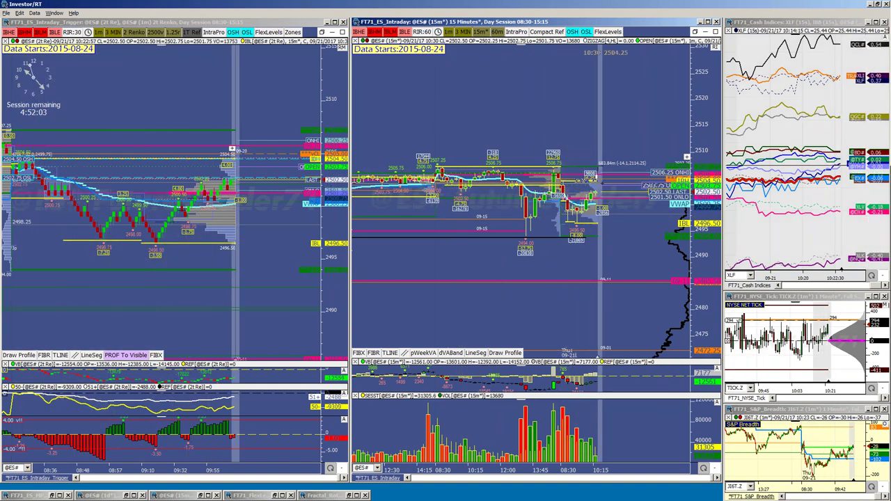
scroll(494, 262, "down", 1)
scroll(493, 262, "down", 1)
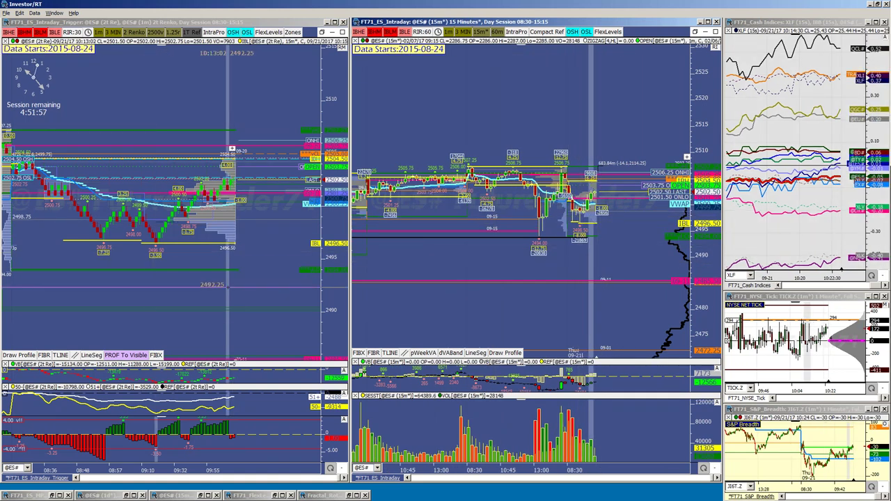
scroll(236, 285, "down", 1)
scroll(236, 286, "down", 1)
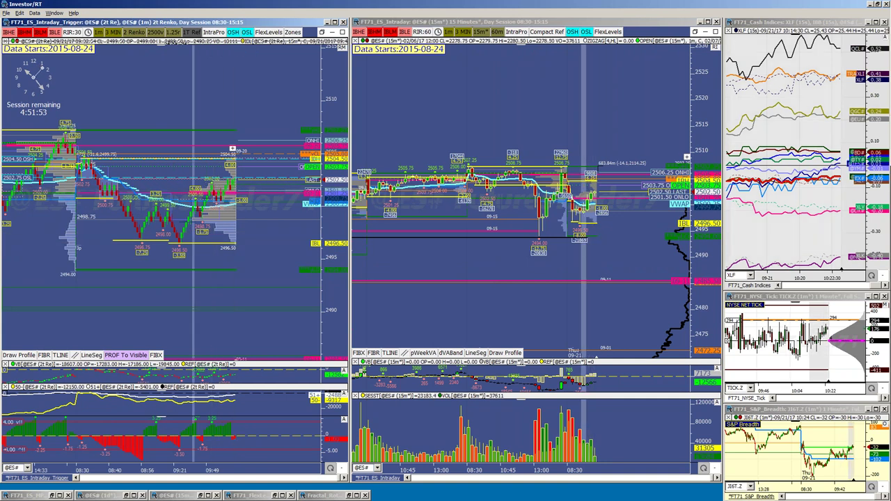
Step: Maximise the FT71_ES_Intraday_Trigger chart and inspect its Renko price action across 09-20 and 09-21
left_click(334, 22)
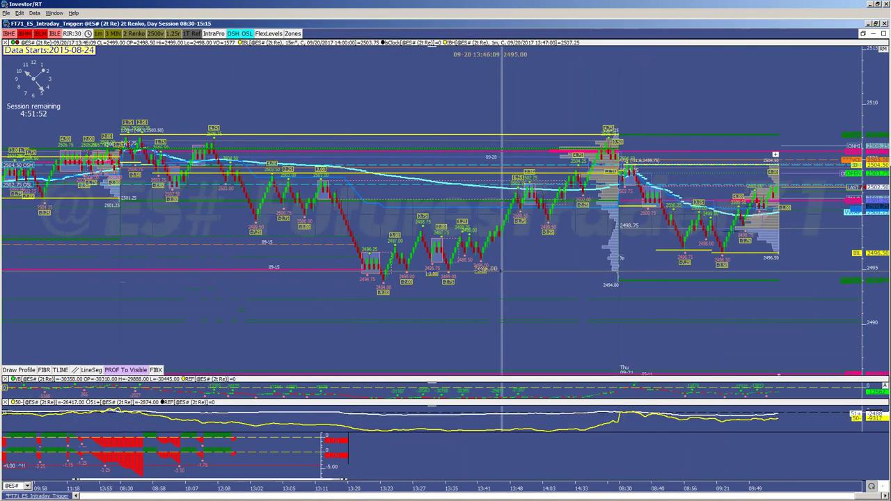
scroll(501, 269, "up", 3)
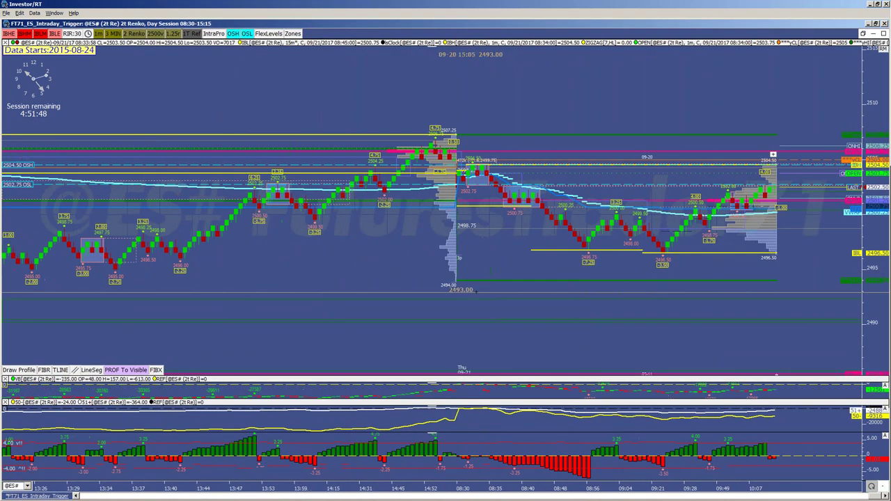
right_click(512, 84)
mouse_move(547, 251)
left_click(611, 278)
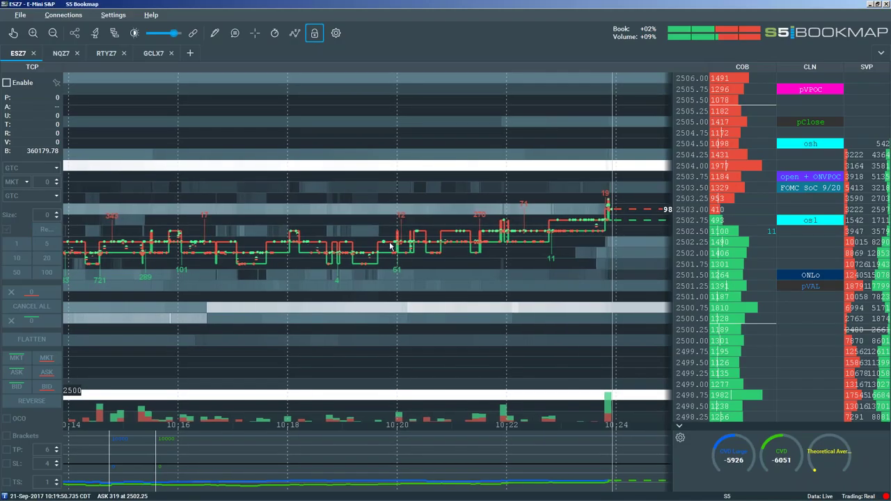
Step: View the ESZ7 heatmap over a longer time span, back to the morning's decline
scroll(229, 198, "down", 3)
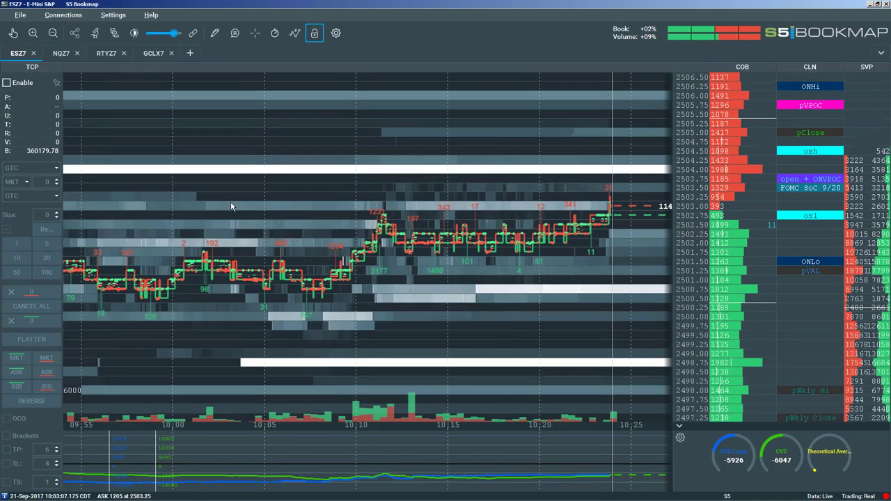
scroll(231, 201, "down", 5)
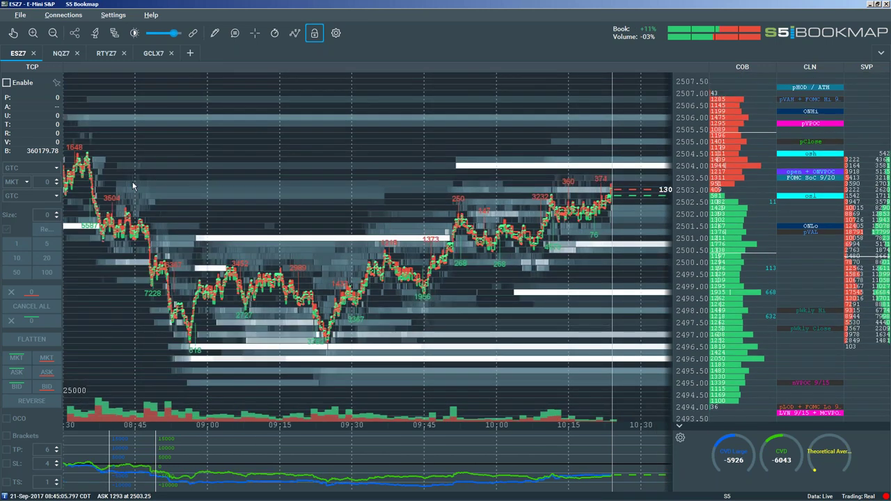
scroll(519, 283, "up", 2)
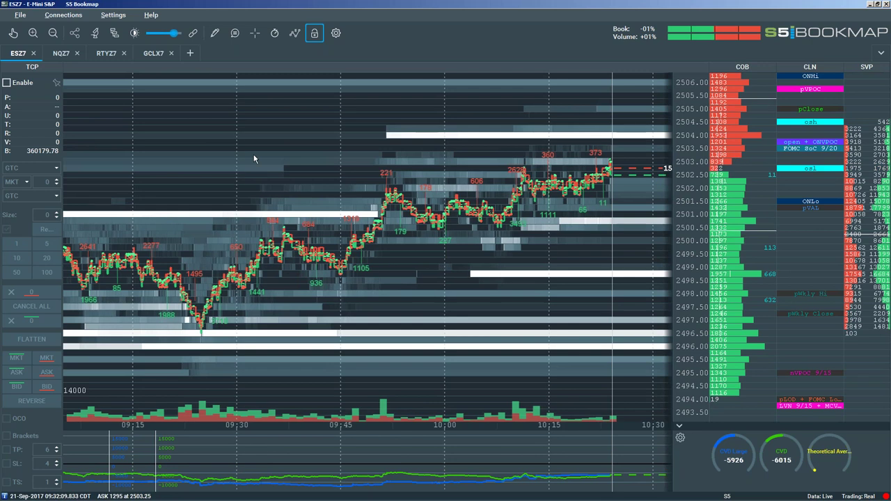
left_click(95, 35)
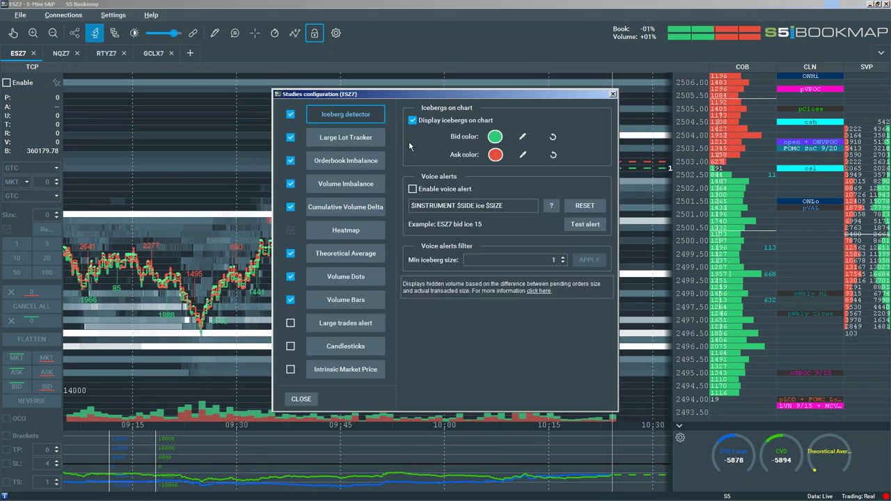
left_click(613, 94)
left_click(121, 33)
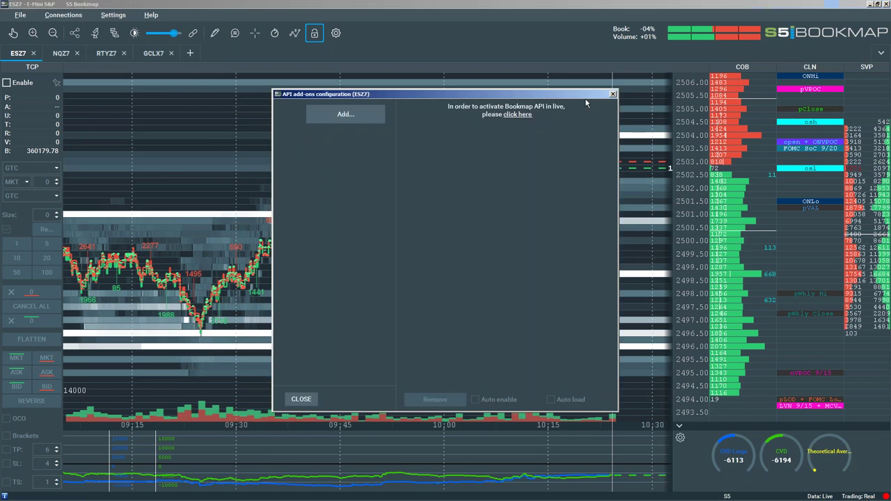
left_click(611, 95)
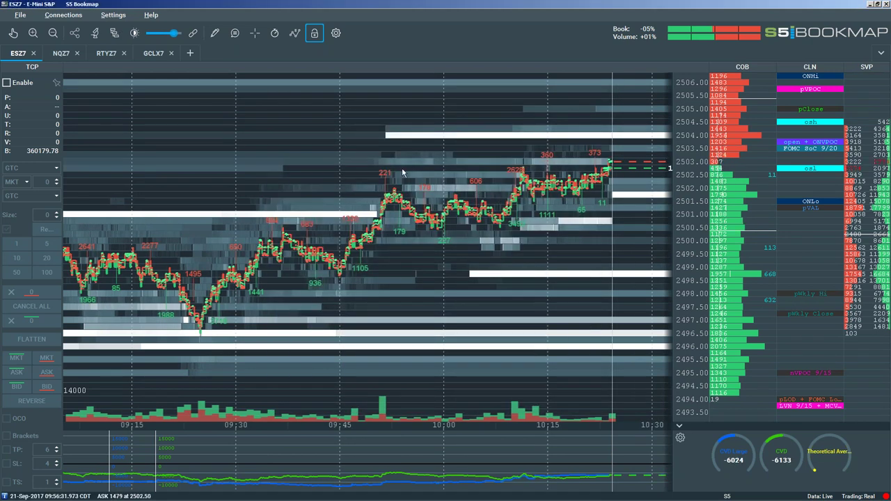
Step: Slightly increase the Volume Dots dot size and lower the Smart dots clustering level in the ESZ7 studies configuration
left_click(92, 35)
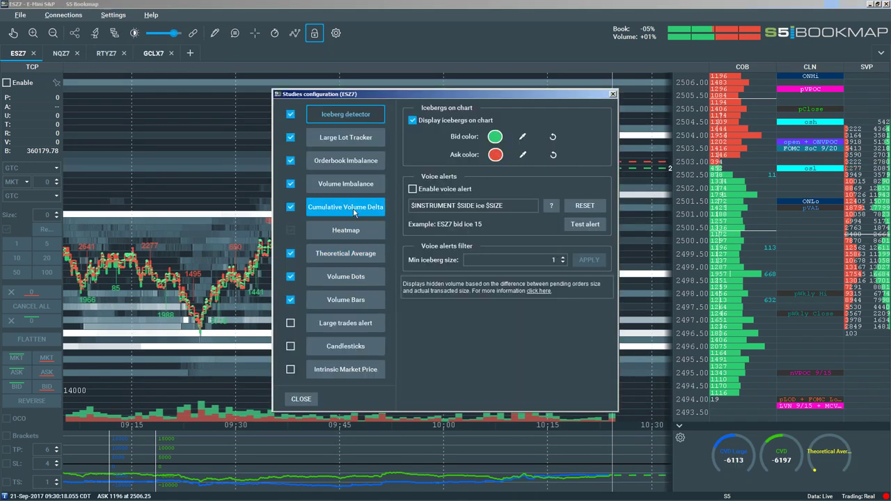
left_click(352, 283)
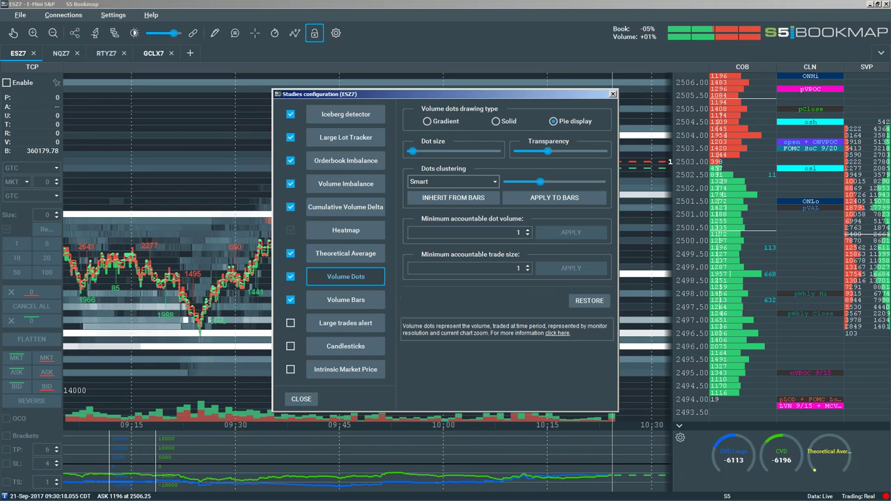
left_click_drag(413, 153, 417, 151)
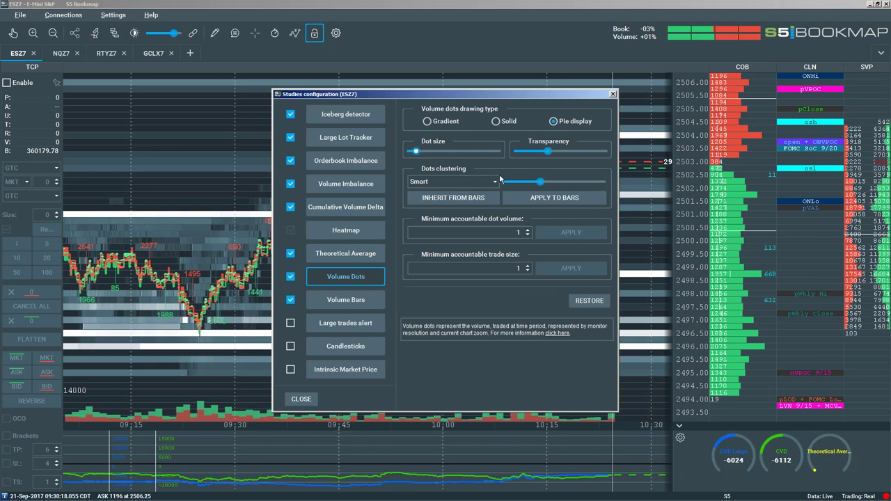
left_click_drag(540, 182, 519, 182)
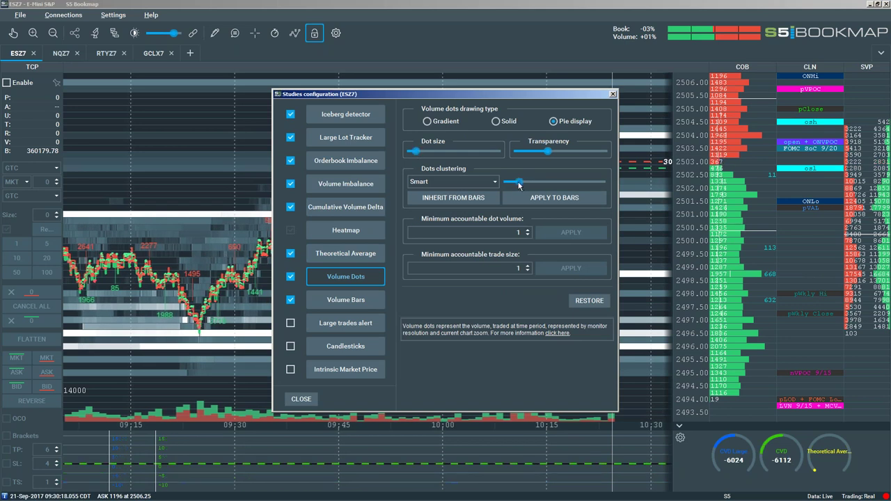
key("Escape")
Step: Check the ESZ7 chart at closer and wider time scales with the adjusted volume dots
scroll(499, 289, "up", 3)
scroll(499, 291, "down", 5)
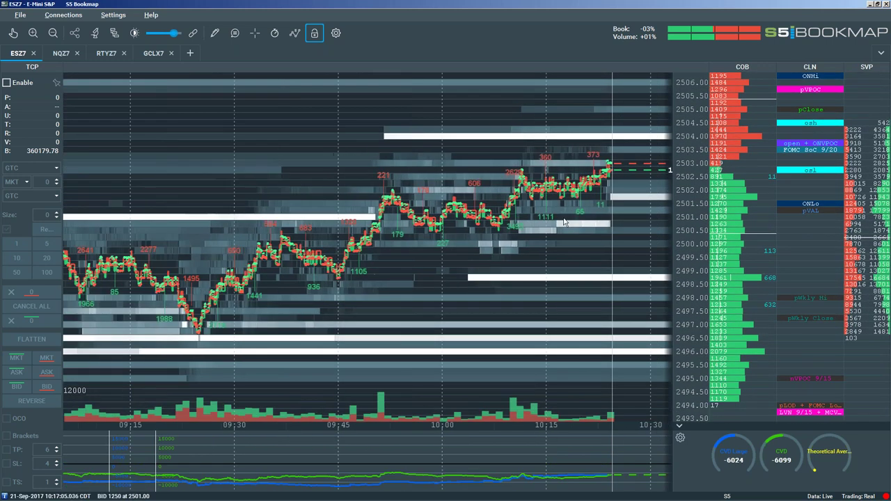
scroll(560, 241, "down", 4)
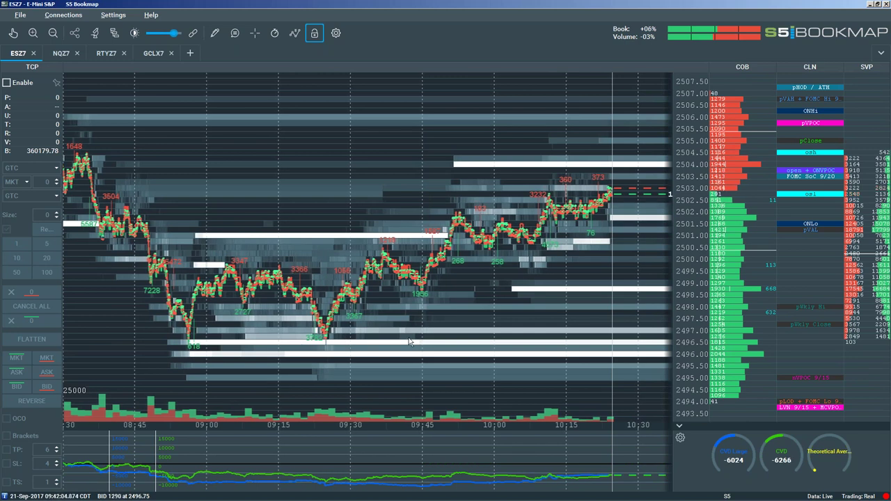
Step: Examine the ESZ7 price action and volume dots at closer and wider time scales, from the 09:25 low to the latest trades
scroll(565, 298, "up", 3)
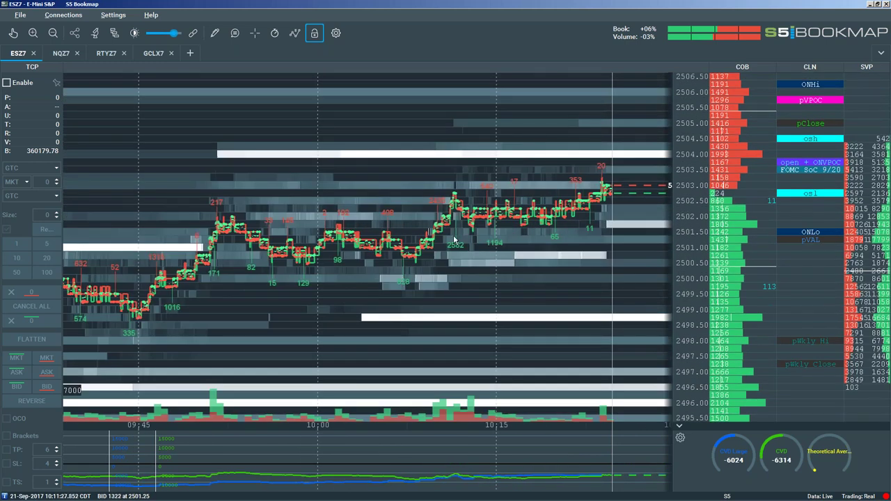
scroll(583, 222, "up", 3)
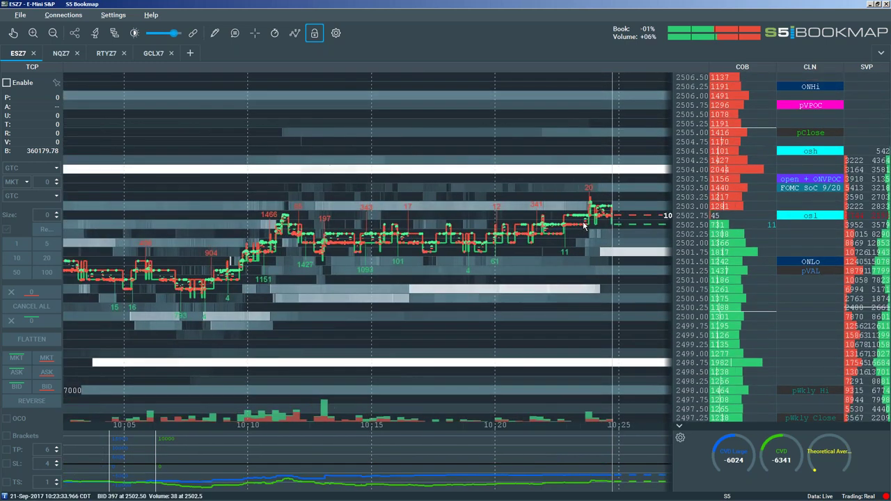
scroll(584, 224, "down", 4)
scroll(563, 234, "down", 2)
scroll(418, 268, "up", 2)
scroll(282, 251, "down", 1)
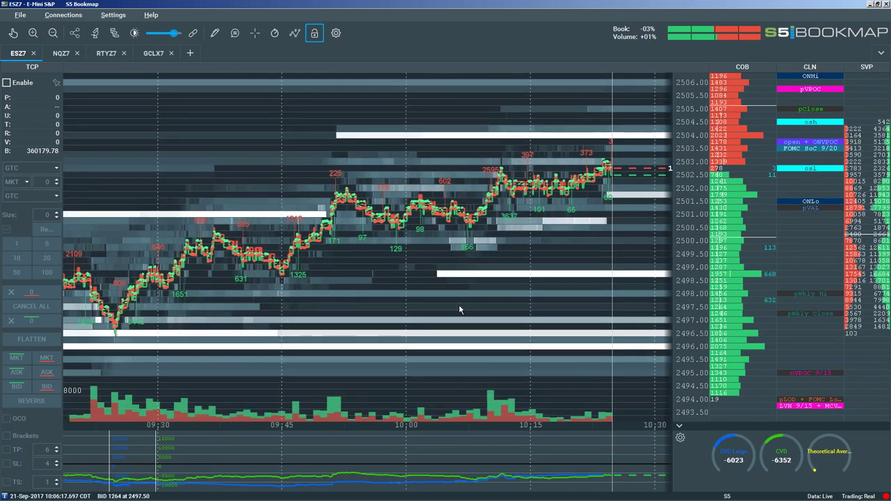
scroll(459, 304, "up", 2)
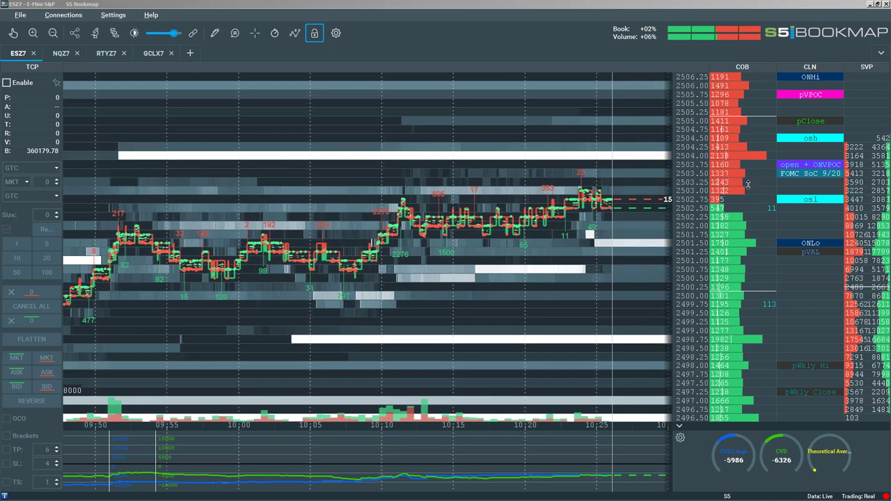
left_click(540, 179)
scroll(433, 183, "up", 2)
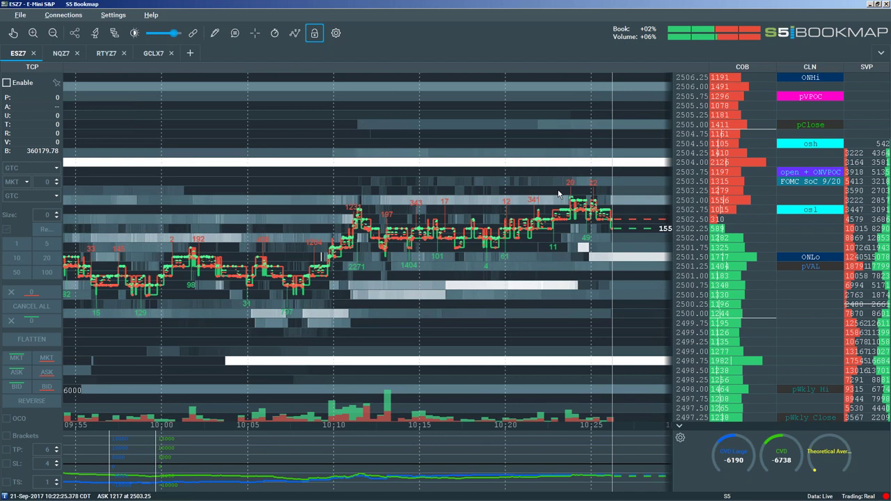
Step: Slightly lower the heatmap contrast and check the ESZ7 resting liquidity at wider and closer time scales
left_click_drag(174, 33, 159, 36)
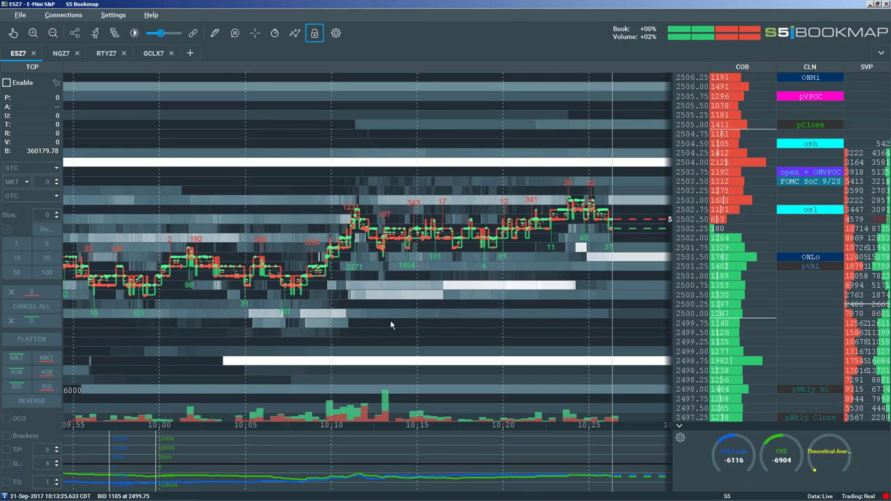
scroll(390, 320, "down", 1)
scroll(391, 324, "down", 1)
scroll(333, 291, "down", 1)
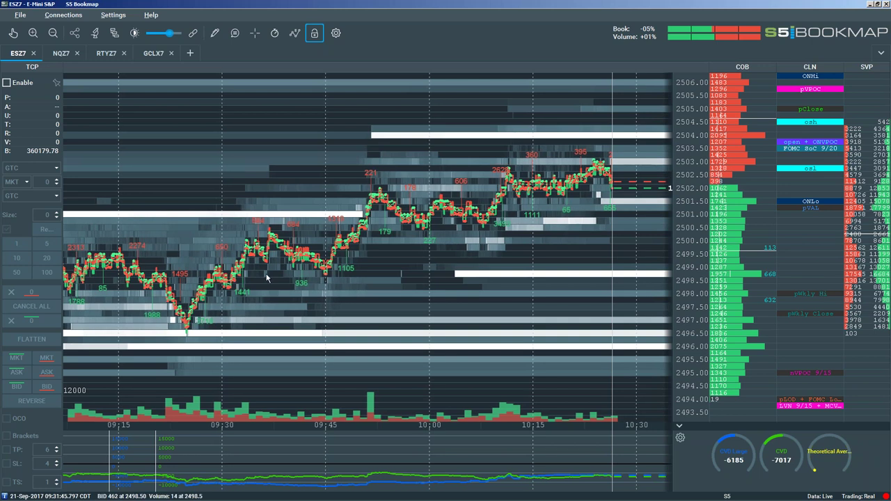
scroll(340, 245, "up", 2)
scroll(340, 245, "up", 1)
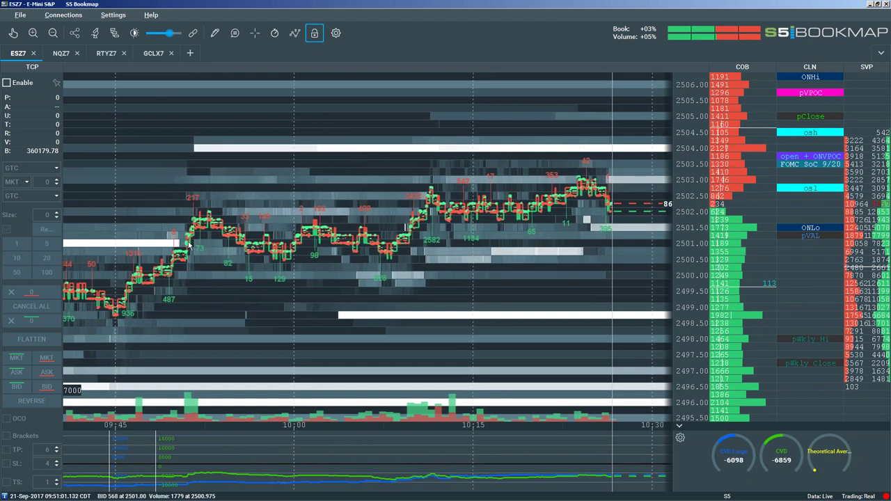
scroll(468, 285, "up", 5)
scroll(469, 290, "down", 6)
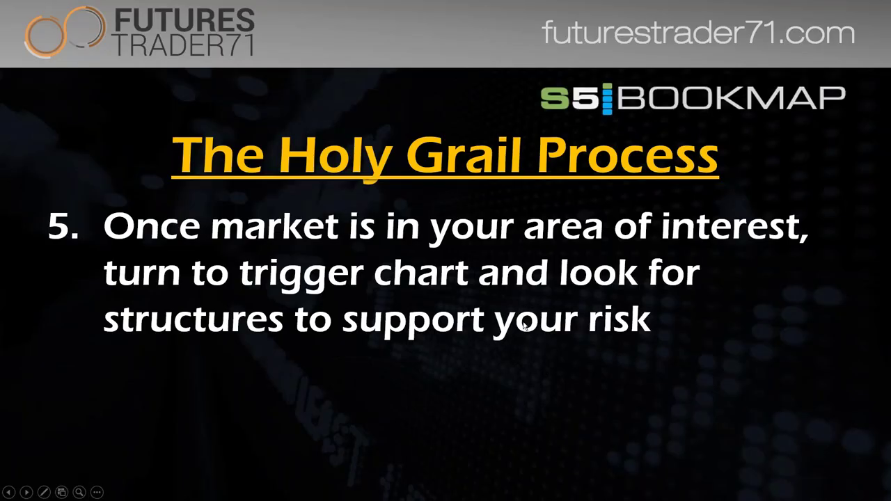
key("Right")
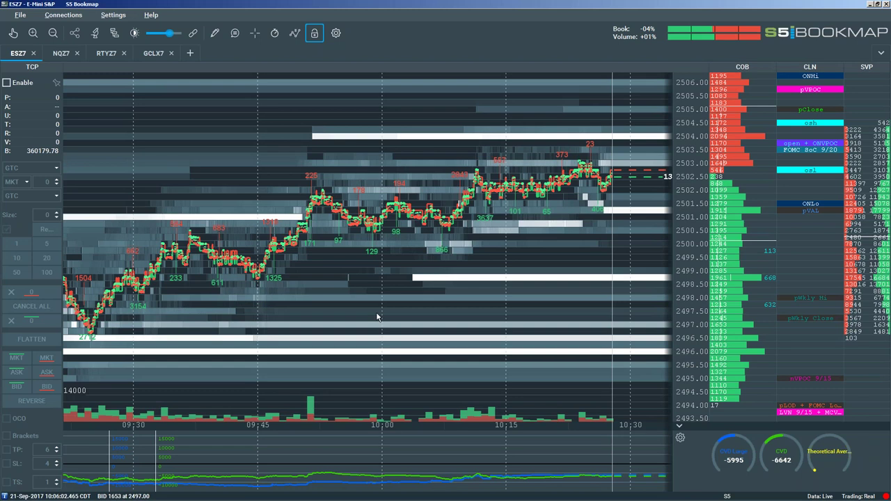
Step: Examine the ESZ7 heatmap back to 08:30 and adjust the boundary between the CLN and SVP columns
scroll(373, 330, "down", 3)
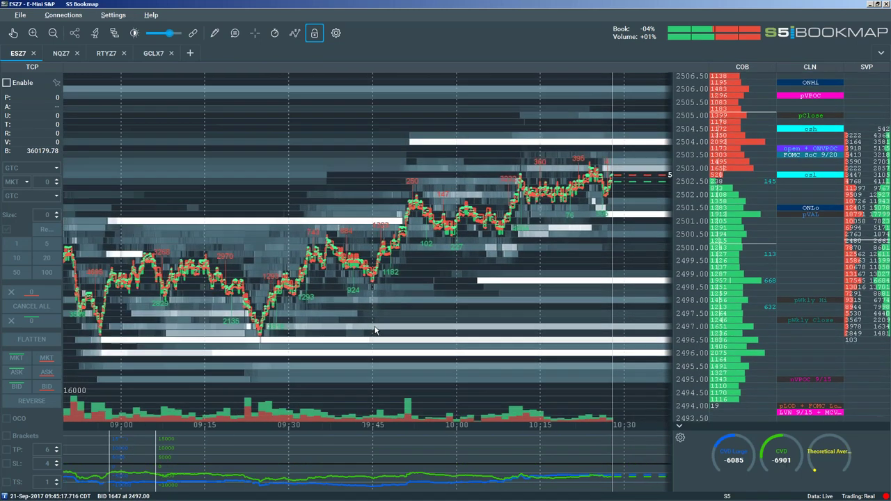
scroll(375, 330, "down", 1)
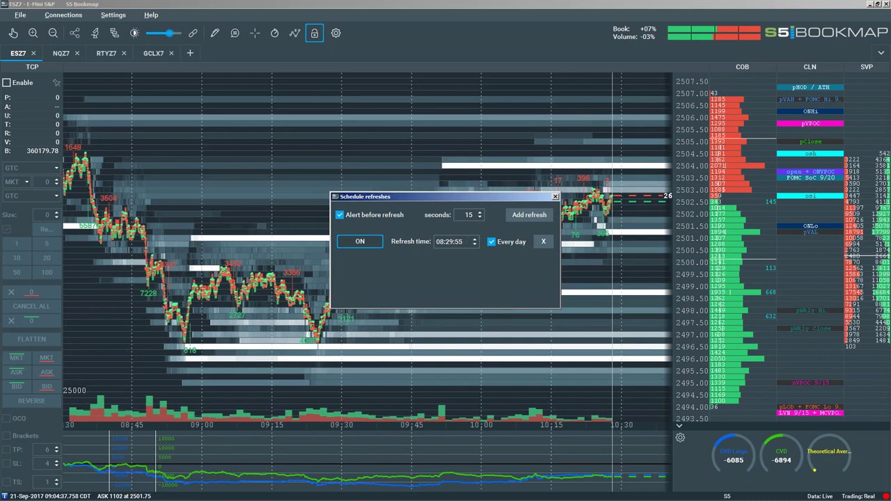
key("Escape")
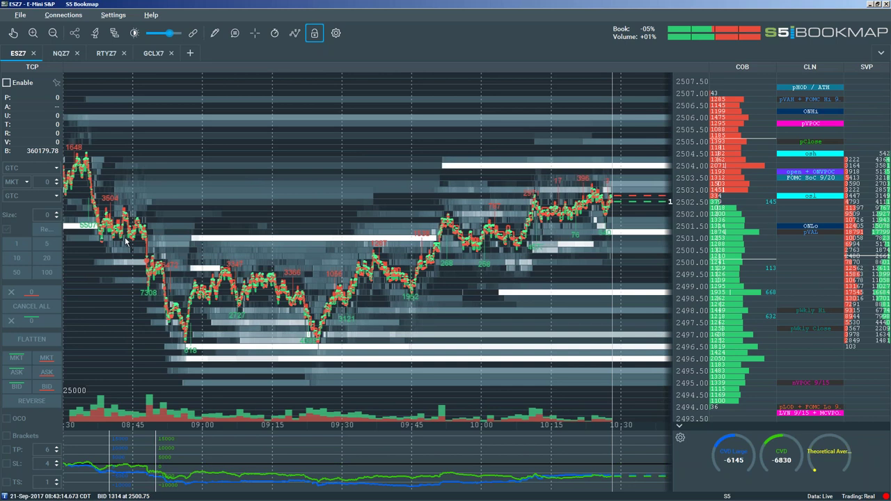
scroll(367, 265, "up", 2)
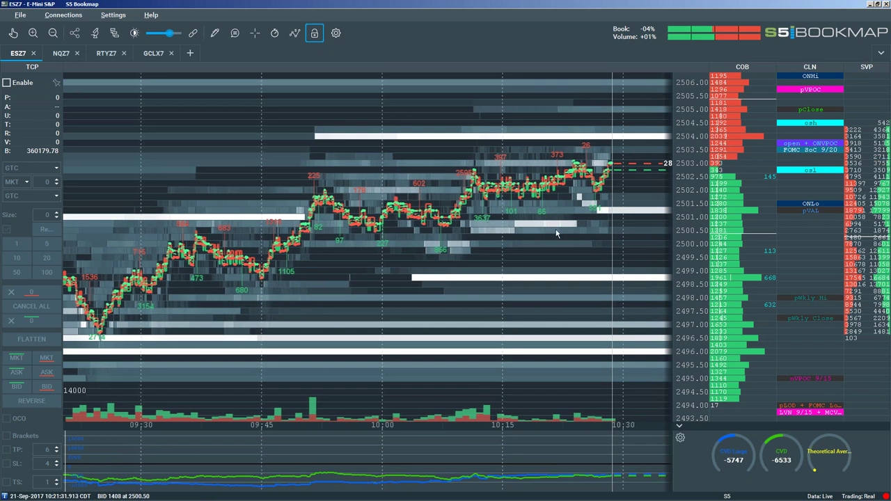
scroll(474, 258, "down", 2)
scroll(507, 256, "down", 2)
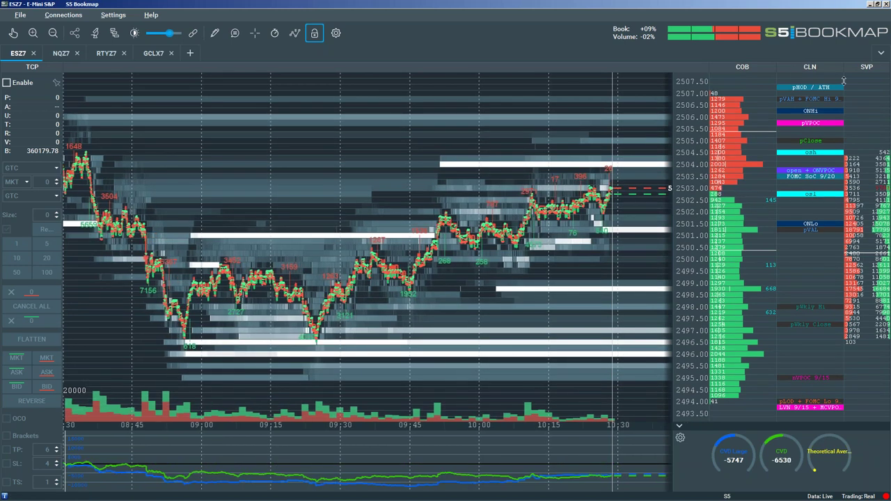
left_click_drag(844, 69, 854, 67)
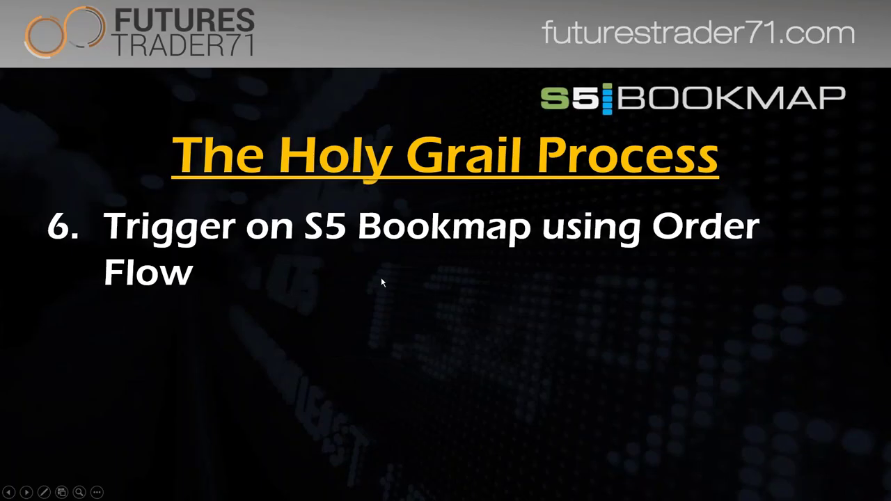
left_click(380, 278)
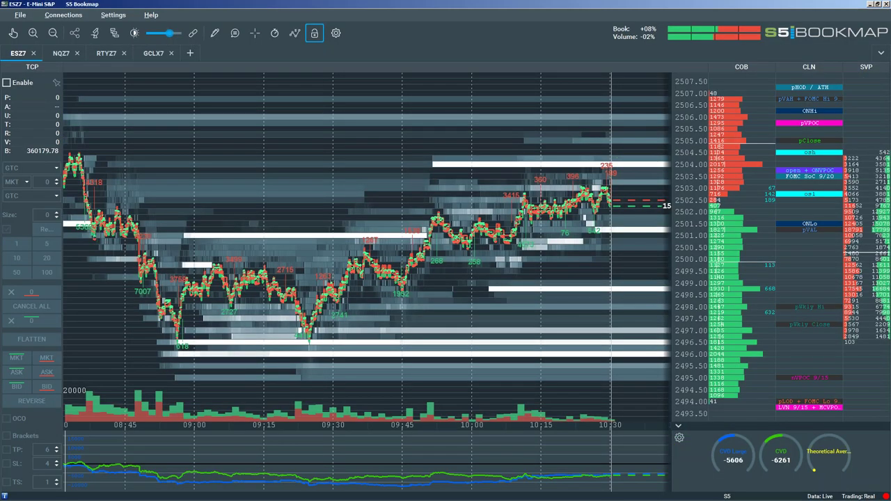
Step: Compare the ESZ7 auction since 08:30 with a shorter span of the session
scroll(439, 295, "up", 2)
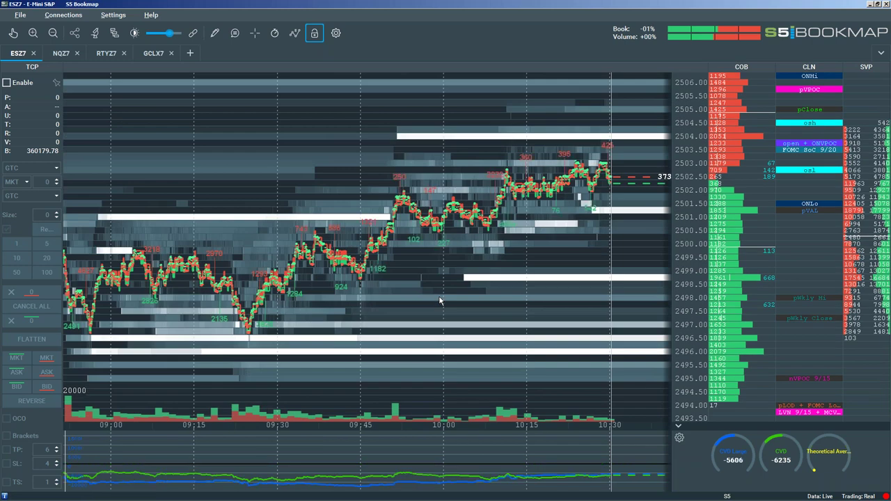
scroll(439, 300, "down", 3)
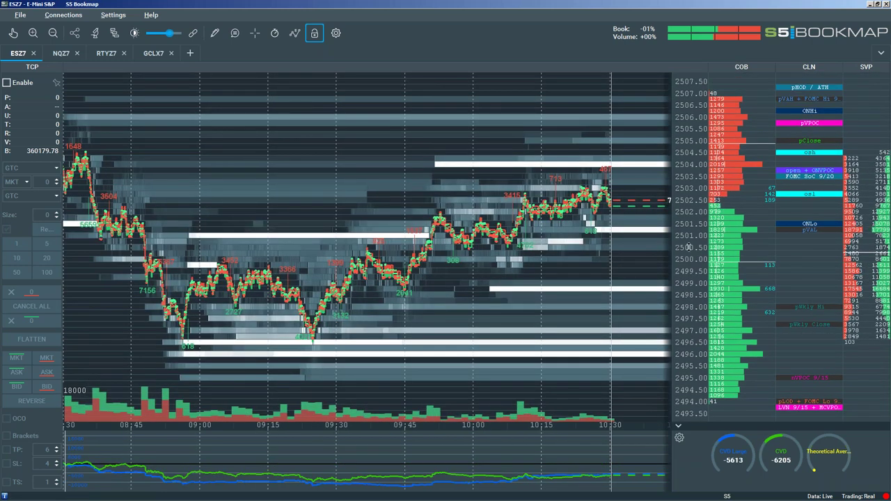
scroll(424, 202, "up", 2)
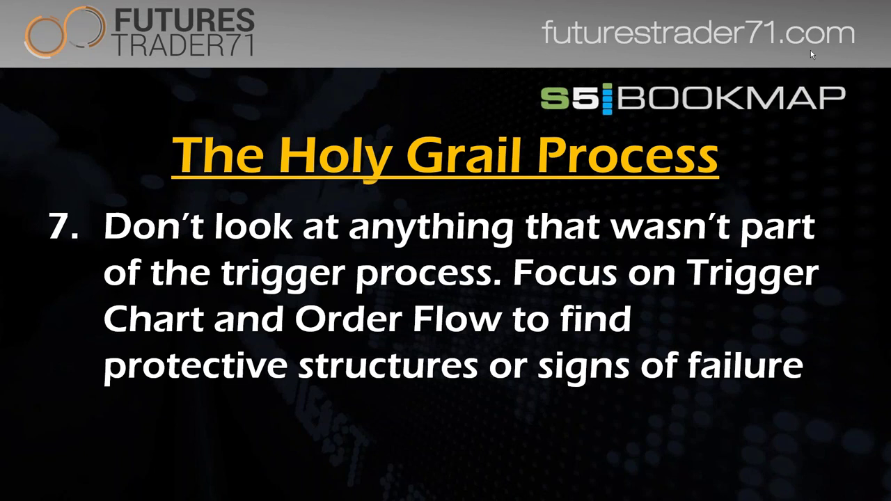
Step: Switch to Bookmap and draw rectangles over the latest range at about 2502.00–2502.75 and a long zone at about 2500.00–2500.50
key("alt+Tab")
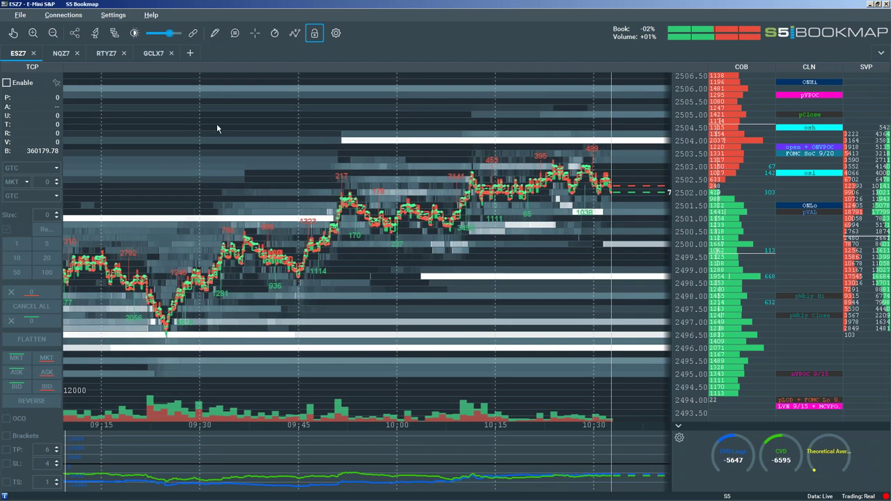
key("d")
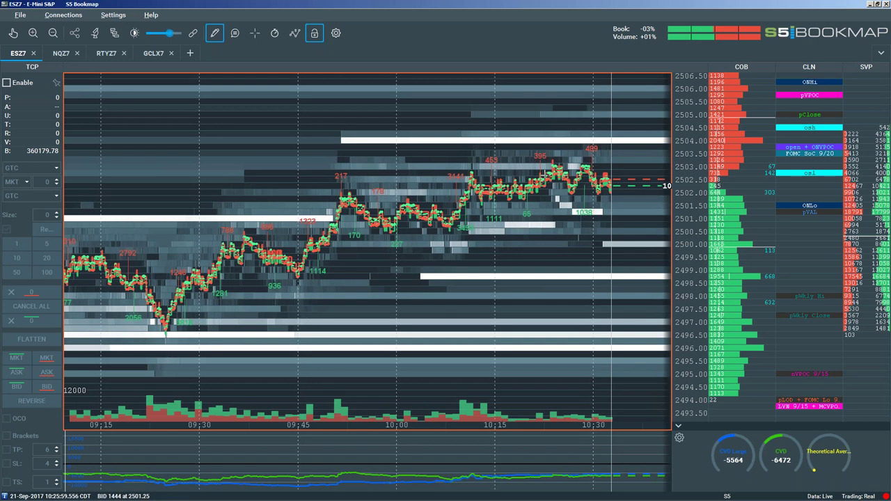
left_click_drag(609, 193, 571, 173)
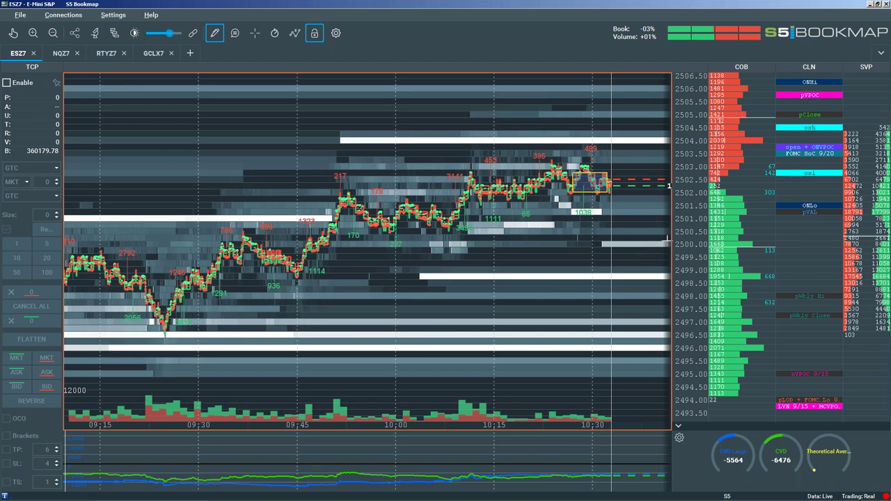
left_click_drag(665, 232, 169, 246)
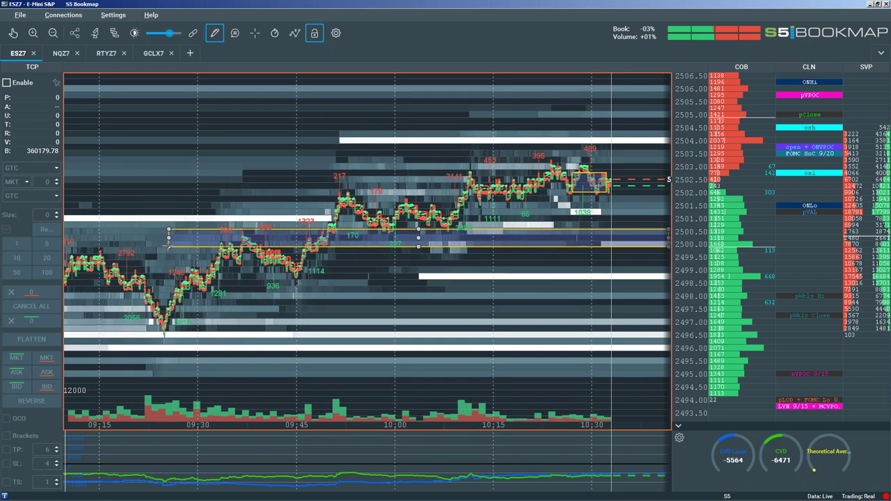
Step: Switch to Investor/RT and examine the FT71_ES_Intraday_Trigger chart's recent Renko structure with an enlarged price scale
key("alt+Tab")
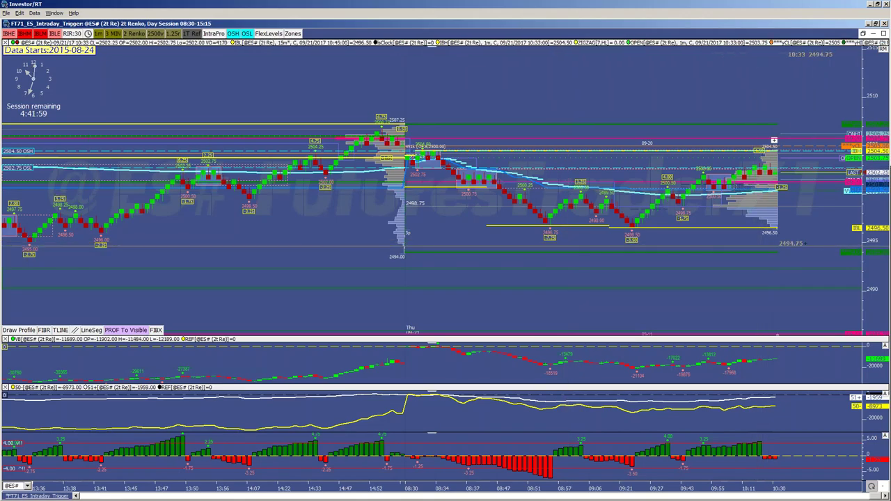
scroll(808, 245, "up", 3)
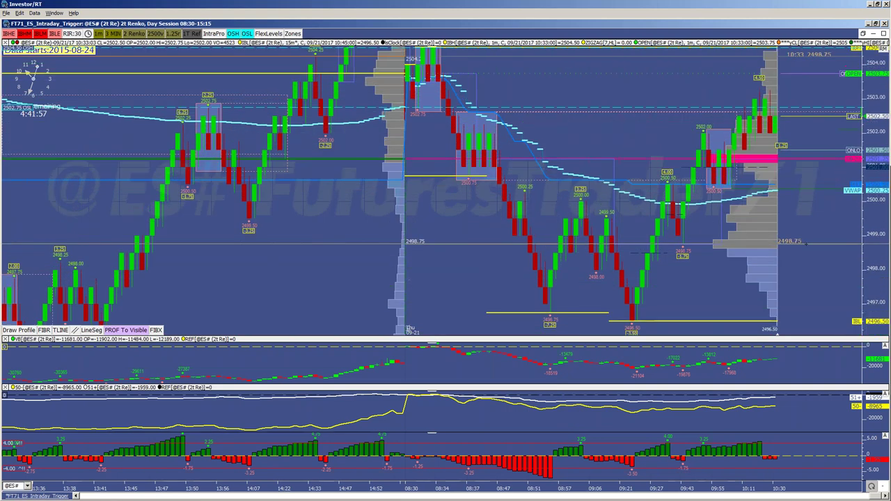
scroll(807, 243, "down", 1)
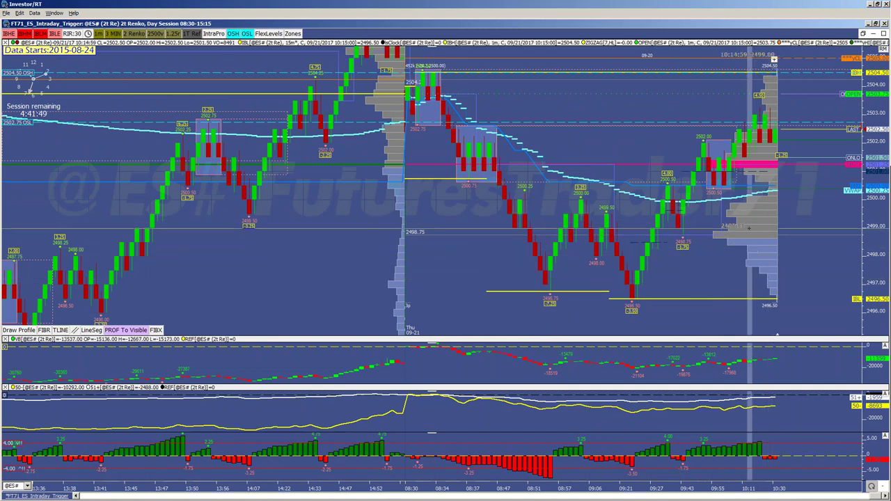
left_click(779, 236)
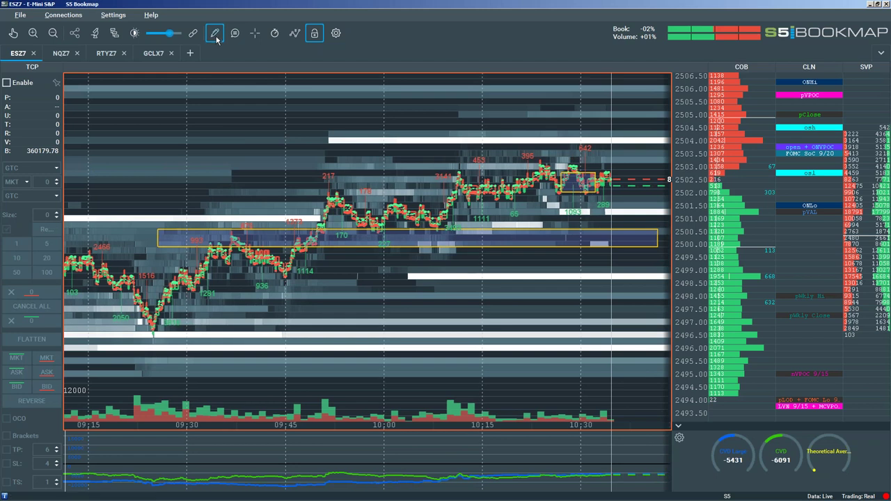
Step: Draw rectangles over the 09:55–10:13 balance, a projected price path beyond the current price, and an area at about 2496.50–2497.50
left_click(216, 38)
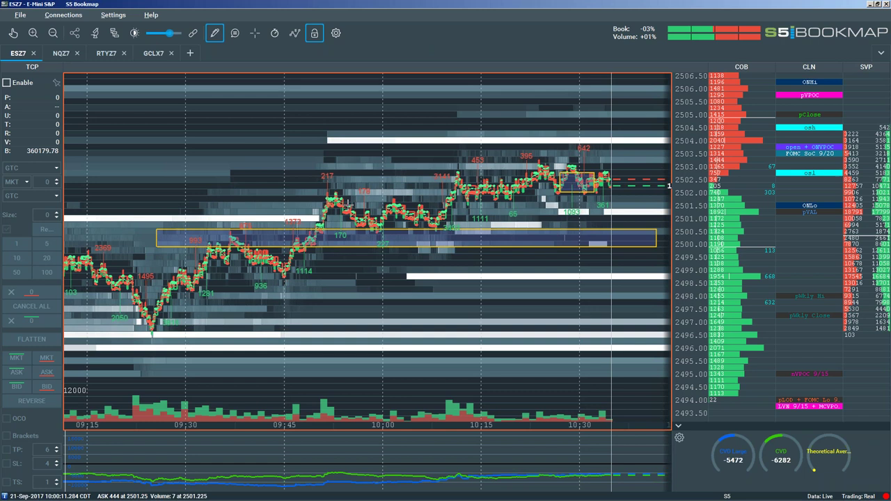
mouse_move(350, 203)
left_mouse_down()
mouse_move(397, 223)
mouse_move(469, 225)
left_mouse_up()
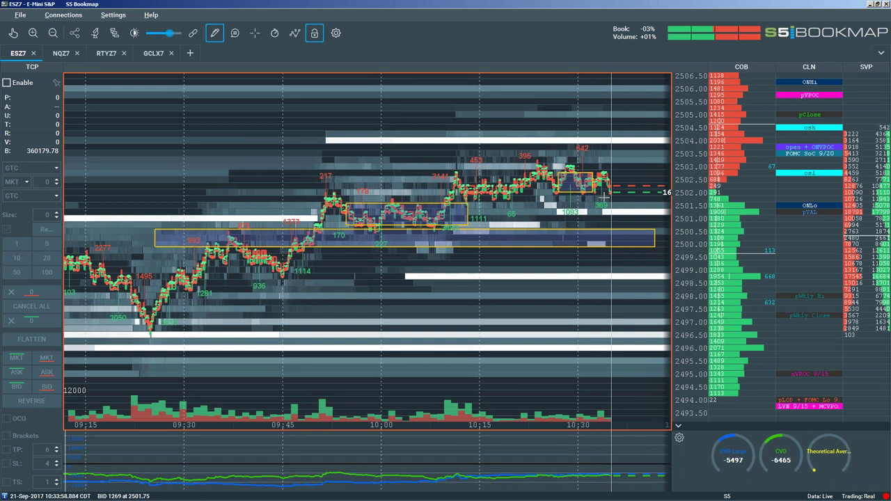
left_click_drag(604, 196, 655, 227)
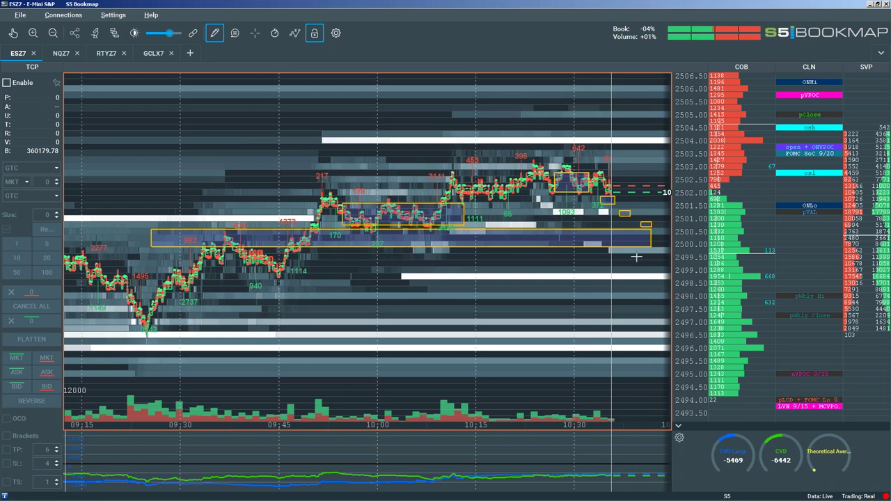
left_click_drag(604, 312, 644, 332)
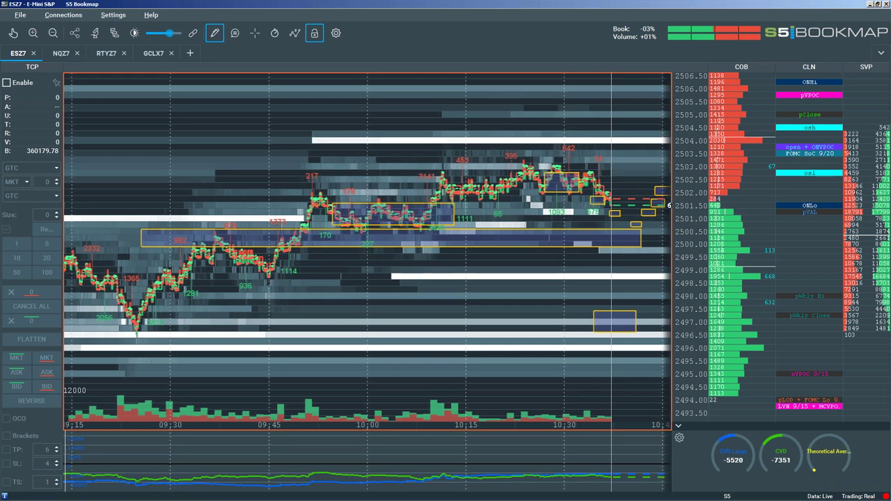
Step: Leave drawing mode and pan the ESZ7 chart to open up empty space ahead of the current price, past 11:15
left_click(13, 33)
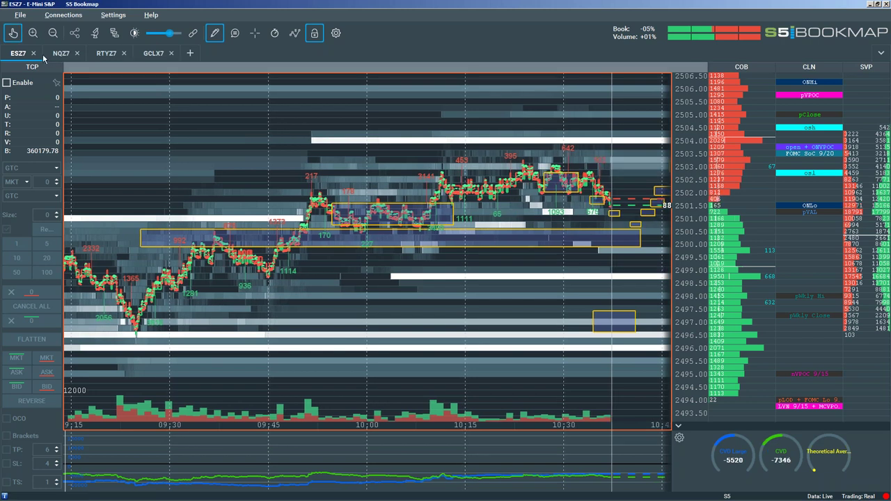
left_click(215, 33)
left_click_drag(349, 144, 343, 144)
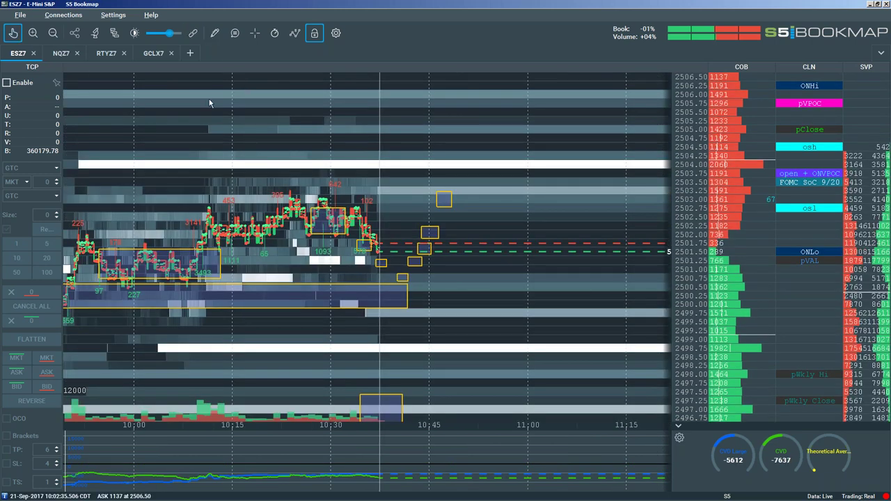
Step: Extend the projected ESZ7 price path with rectangles at about 2503.25–2503.50, 2503.00 and 2502.25, between roughly 10:50 and 11:00
left_click(214, 33)
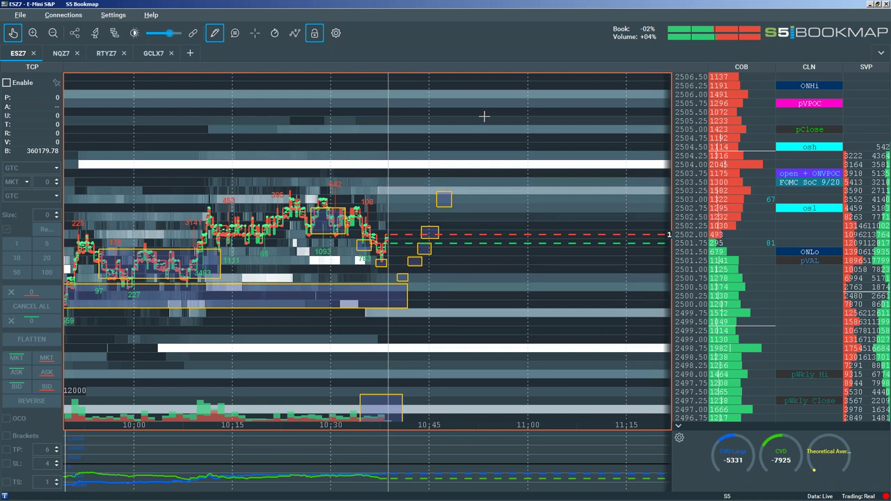
left_click(467, 186)
left_click(497, 201)
left_click(528, 224)
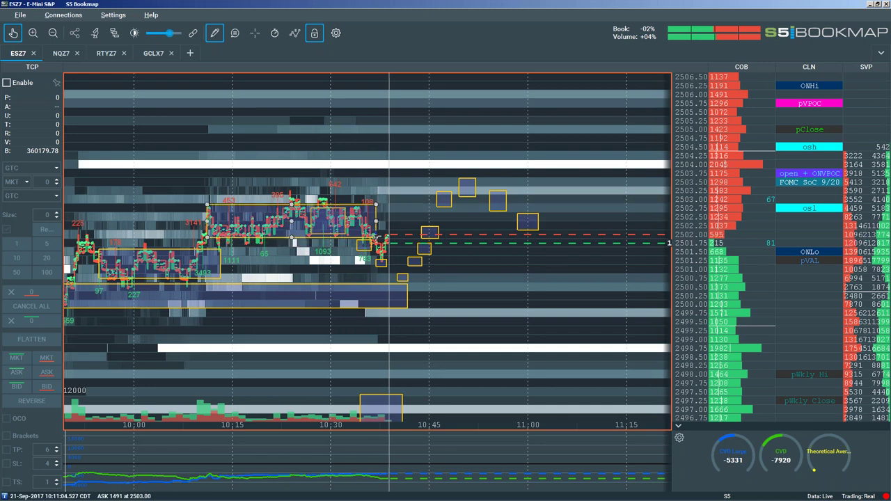
Step: Continue the projected path with four rising rectangles from about 2502.75 at 11:03 to about 2504.75 at 11:12
left_click(550, 206)
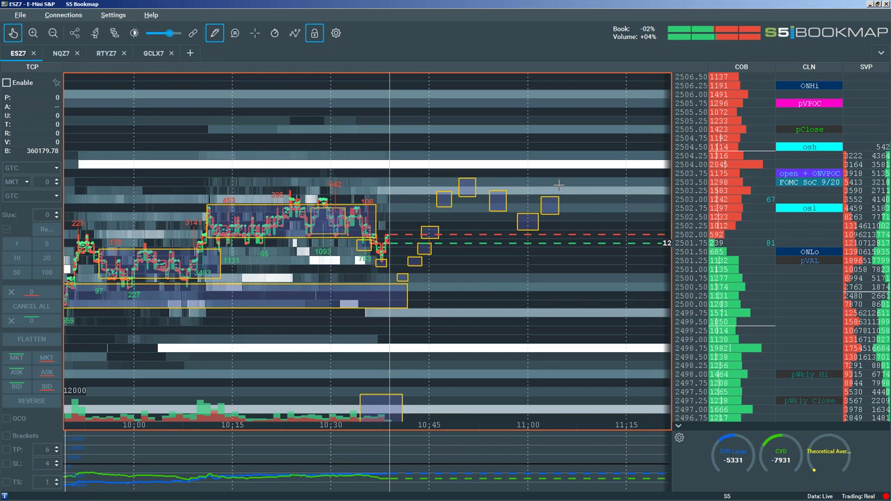
left_click(564, 192)
left_click(587, 186)
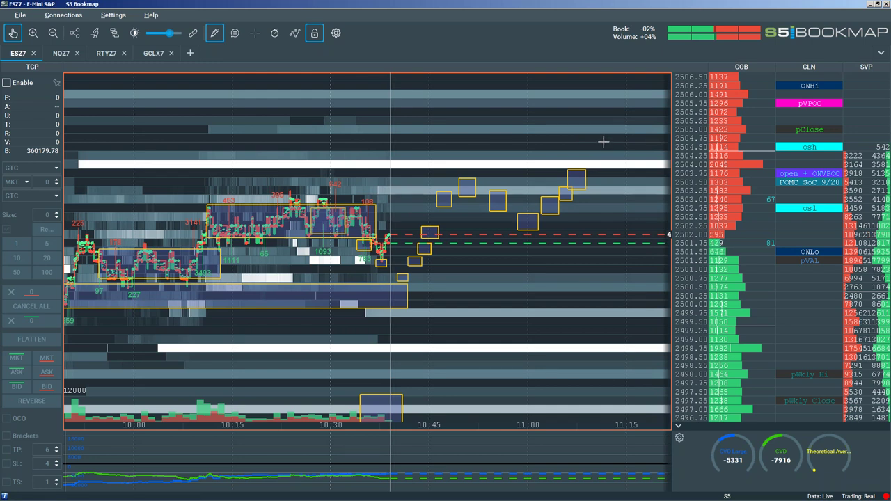
left_click(611, 139)
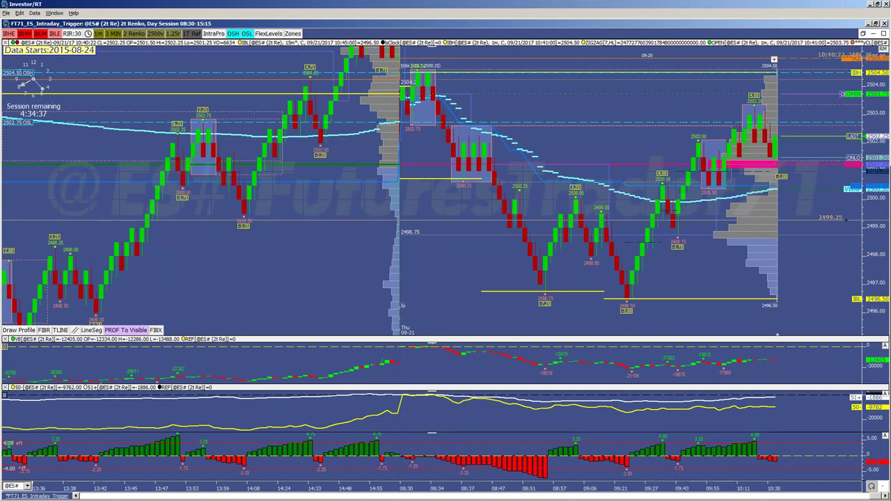
Step: Switch to Investor/RT, glance at the multi-chart layout, and review the session's structure on the full-size FT71_ES_Intraday_Trigger chart
double_click(647, 30)
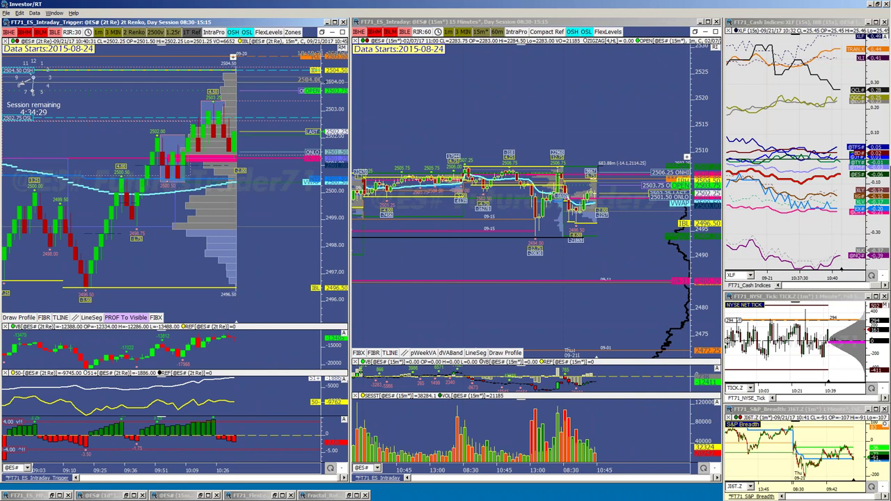
double_click(270, 26)
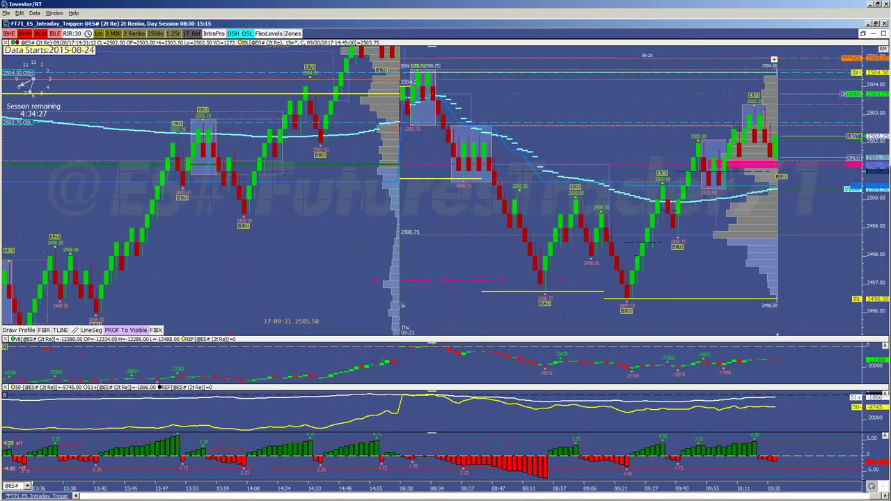
scroll(626, 241, "up", 3)
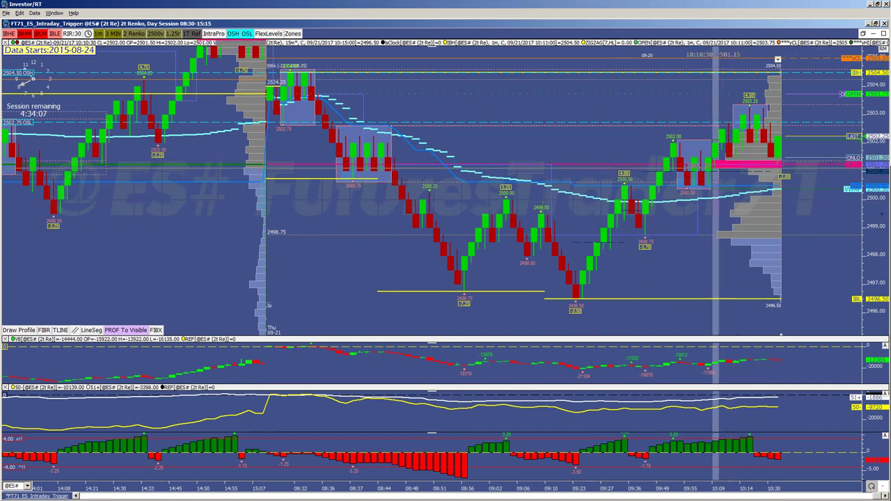
Step: View the FT71_NQ_Intraday Renko chart at full size, and restore its smaller window
key("alt+Tab")
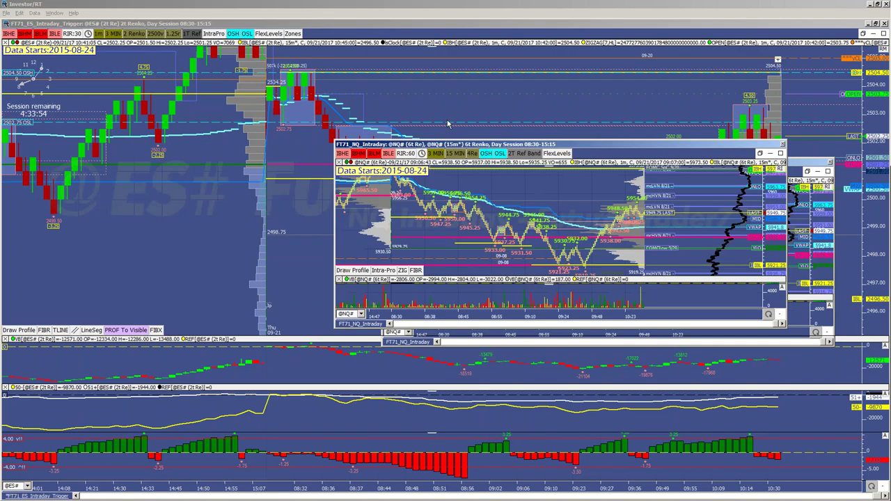
double_click(447, 117)
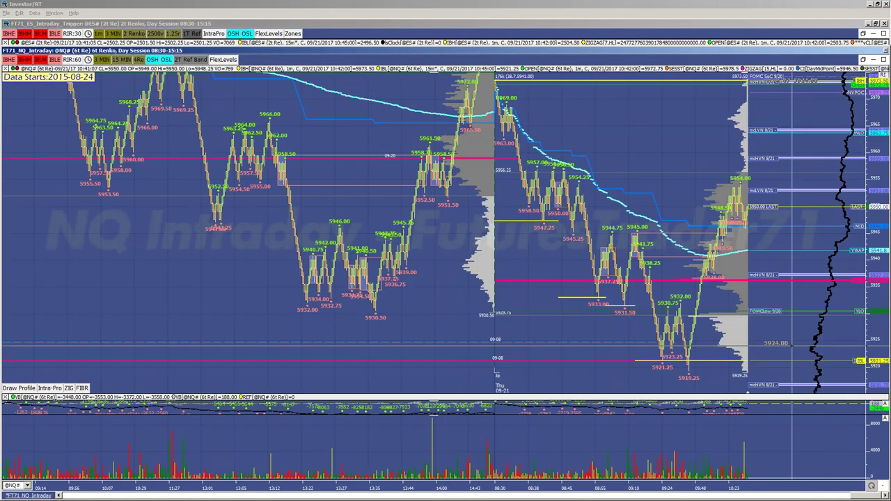
double_click(510, 51)
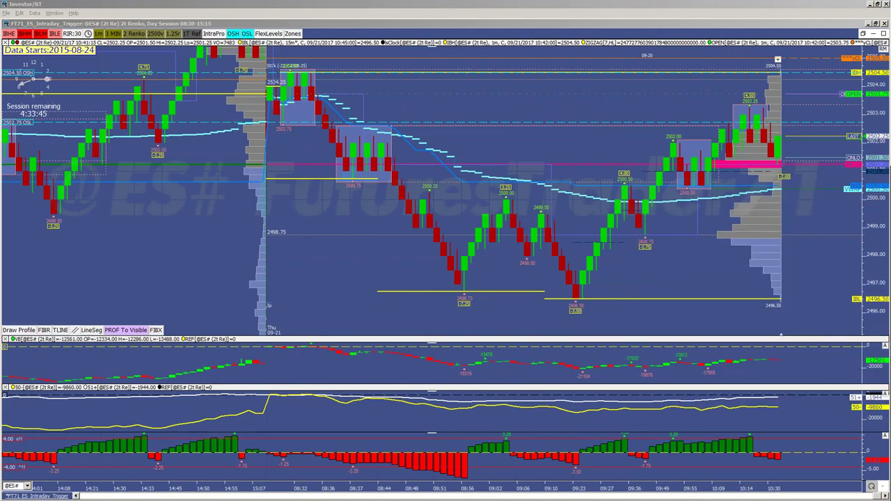
Step: View the FT71_Crude 15-minute chart at full size, restore it, and return to Bookmap
key("ctrl+Tab")
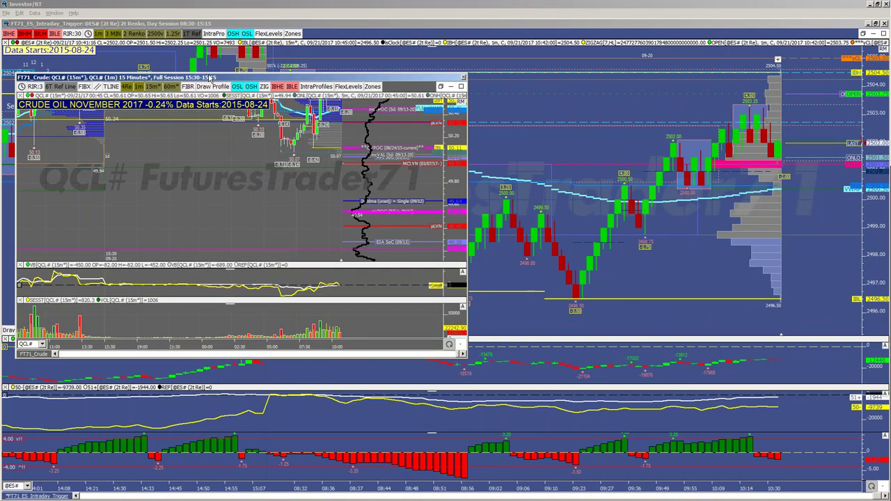
double_click(209, 77)
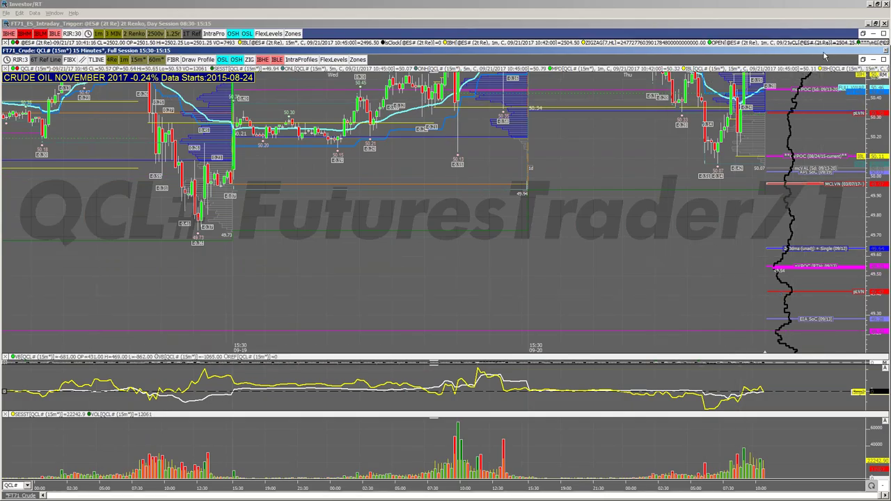
left_click(864, 59)
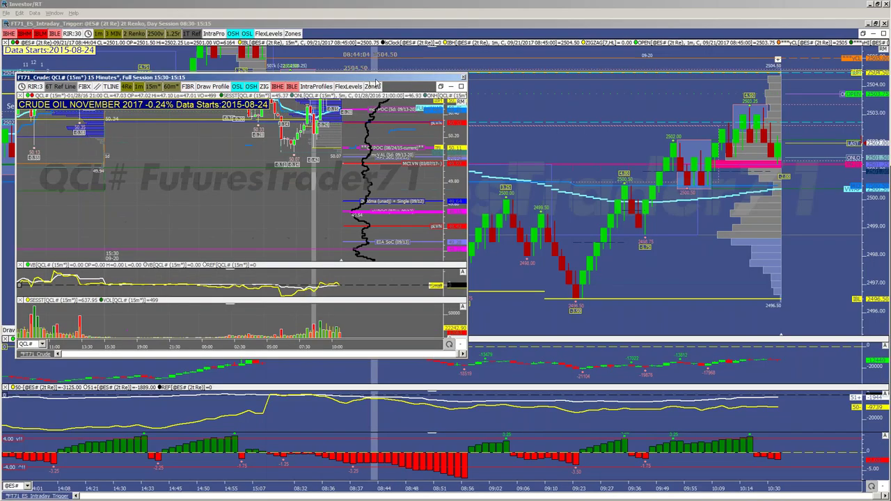
left_click(778, 59)
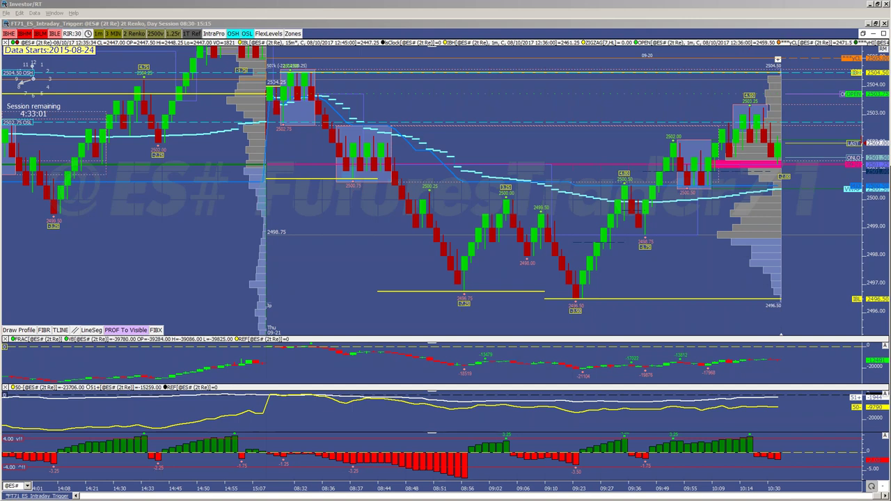
key("alt+Tab")
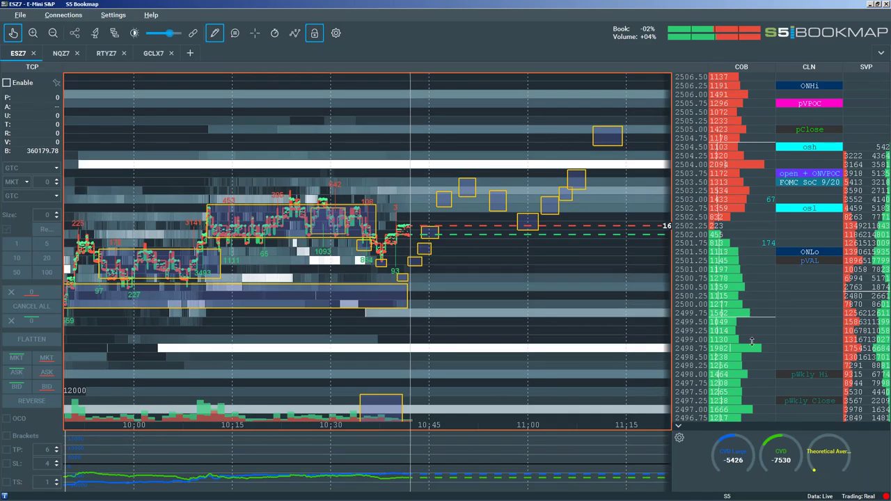
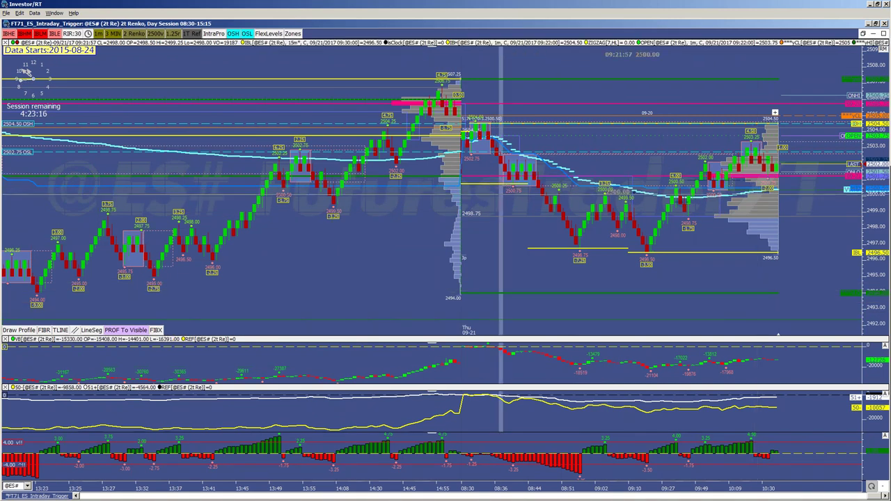
Step: On the ES trigger chart, bring the Zones indicator to the front and send it to the back again
scroll(677, 241, "up", 1)
scroll(678, 241, "up", 1)
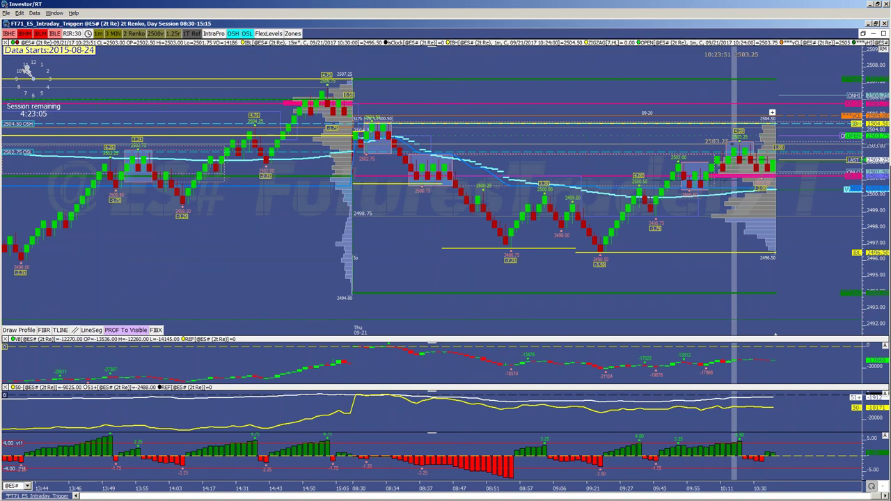
right_click(731, 83)
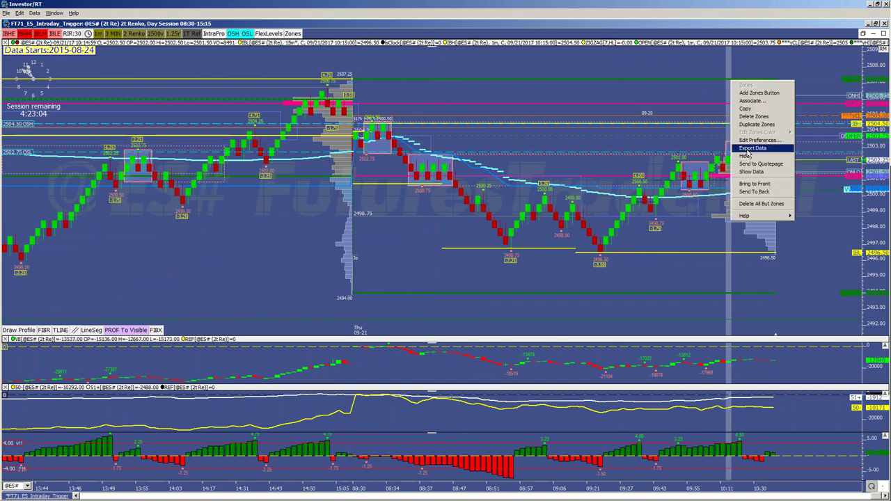
left_click(764, 185)
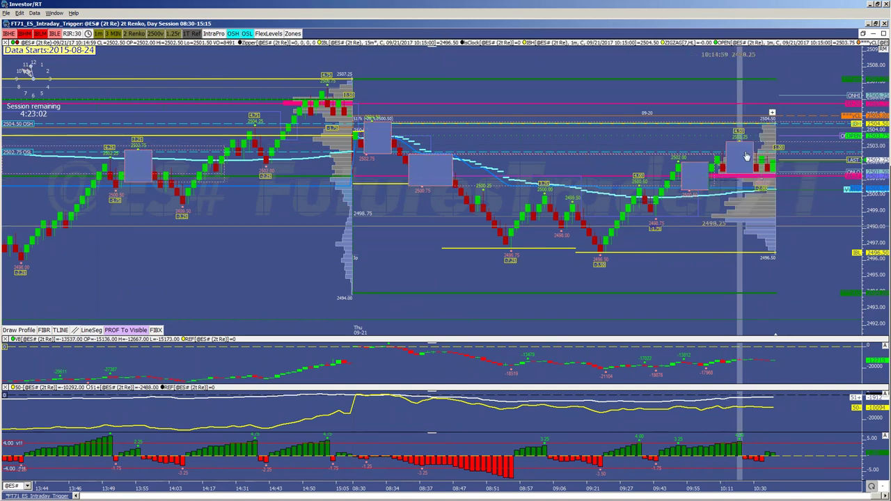
right_click(695, 162)
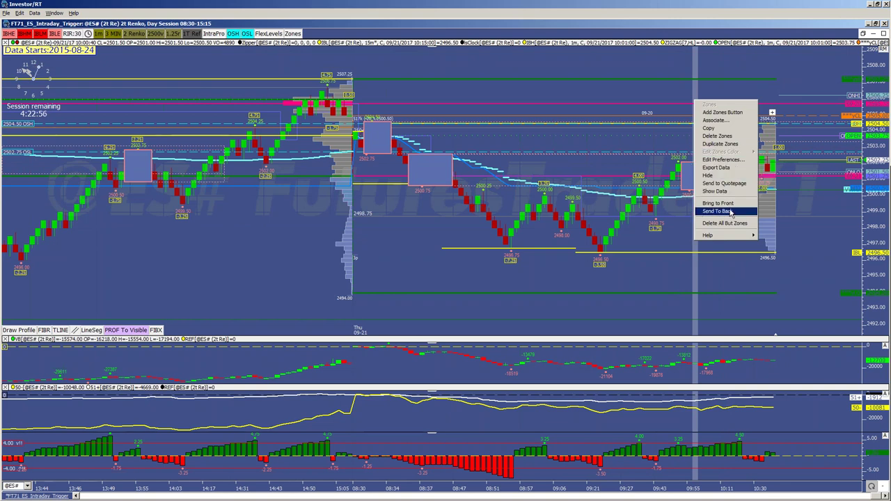
left_click(728, 212)
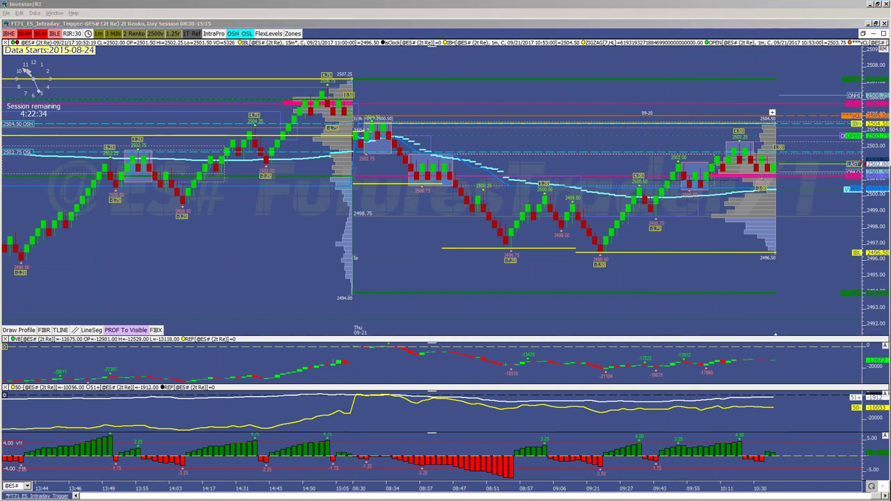
Step: Change the ES trigger chart to 1t Renko and show the structure from about 09:11 to the current price
key("alt+Tab")
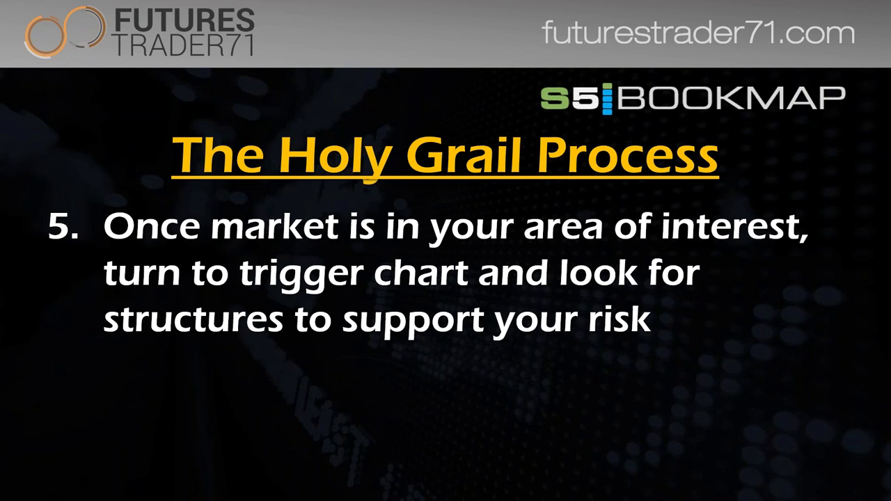
key("alt+Tab")
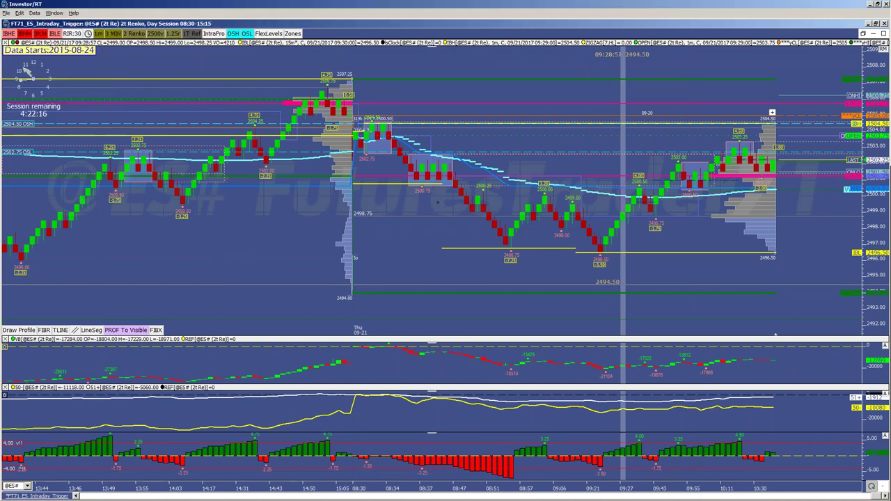
key("Down")
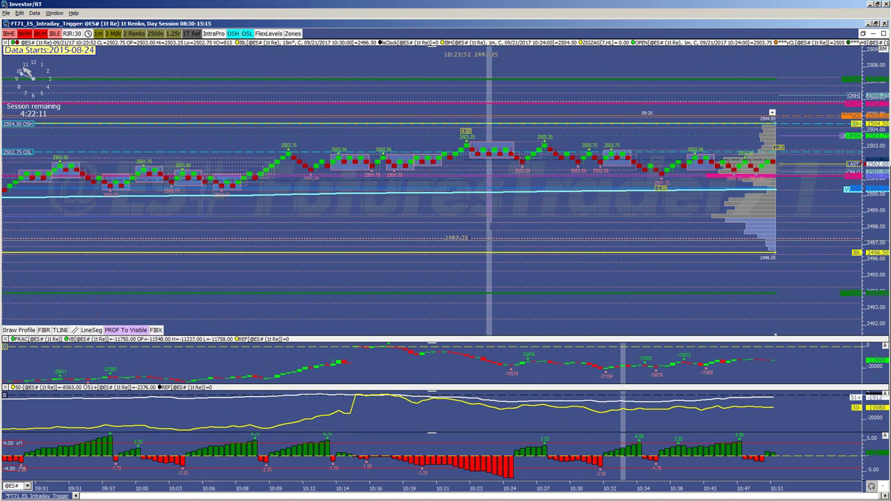
scroll(490, 237, "up", 5)
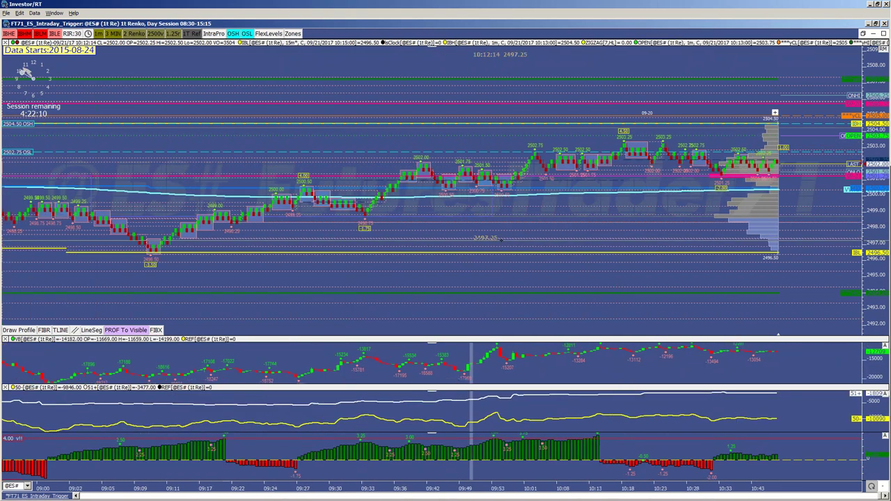
scroll(500, 241, "down", 3)
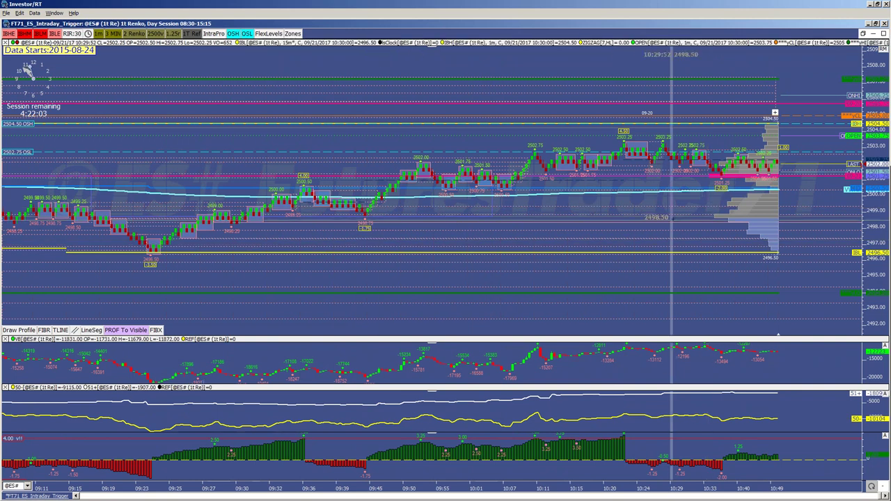
Step: Hide the zones on the 1t Renko trigger chart and examine the bare price structure
left_click(291, 34)
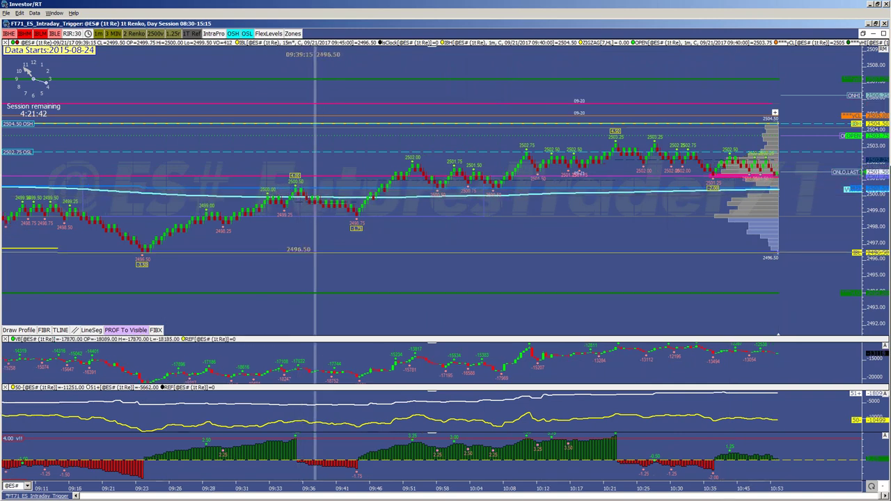
scroll(317, 244, "up", 3)
scroll(319, 241, "down", 5)
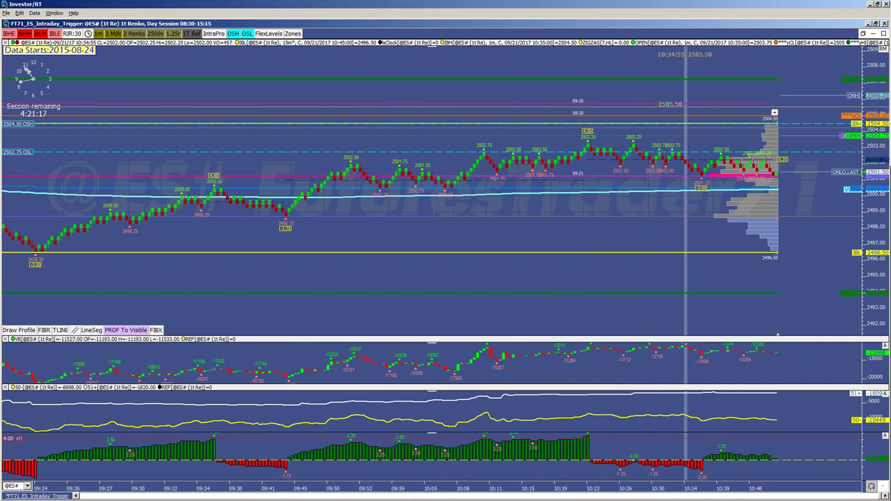
double_click(334, 25)
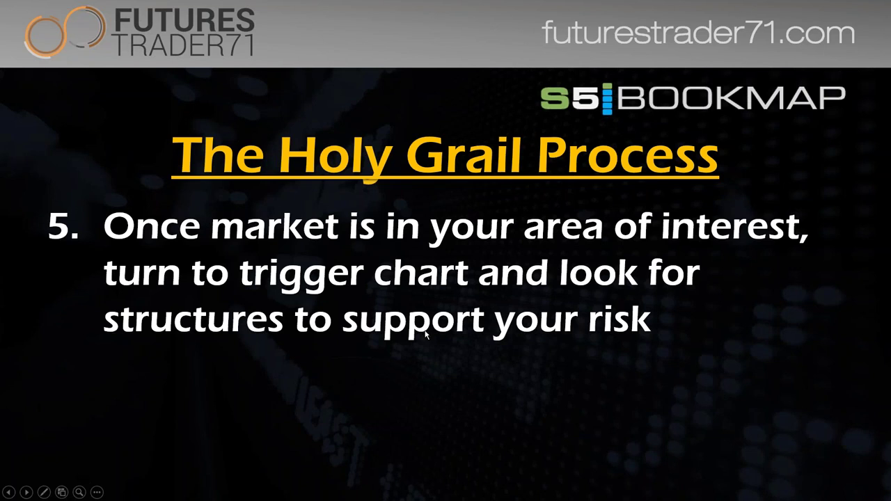
left_click(557, 344)
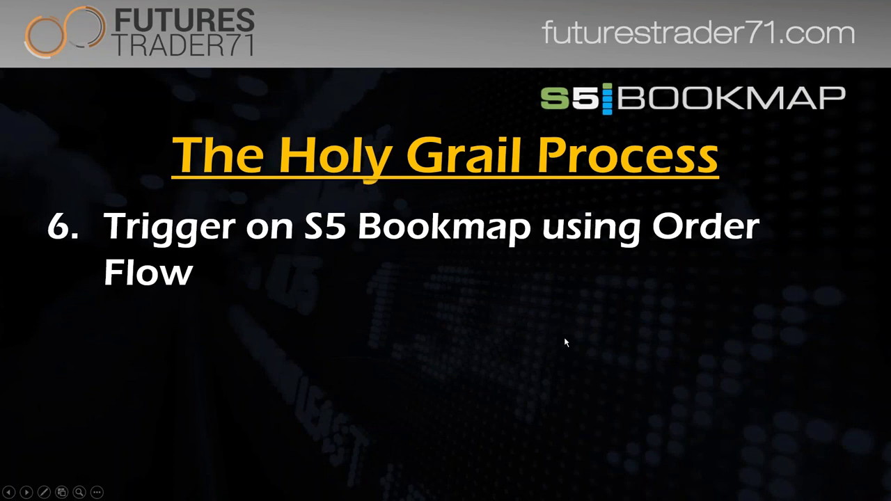
left_click(565, 341)
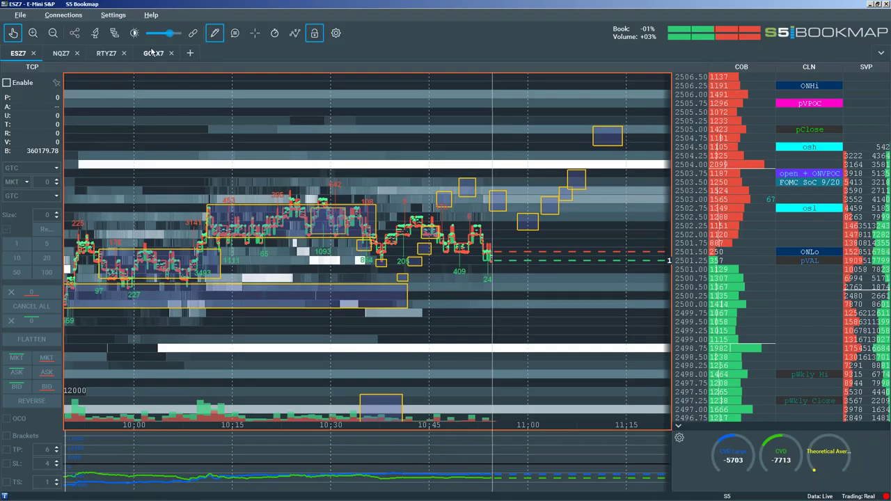
Step: Open the GCLX7 crude oil chart in Bookmap and widen its time range to cover about 10:25 to 10:55
left_click(153, 54)
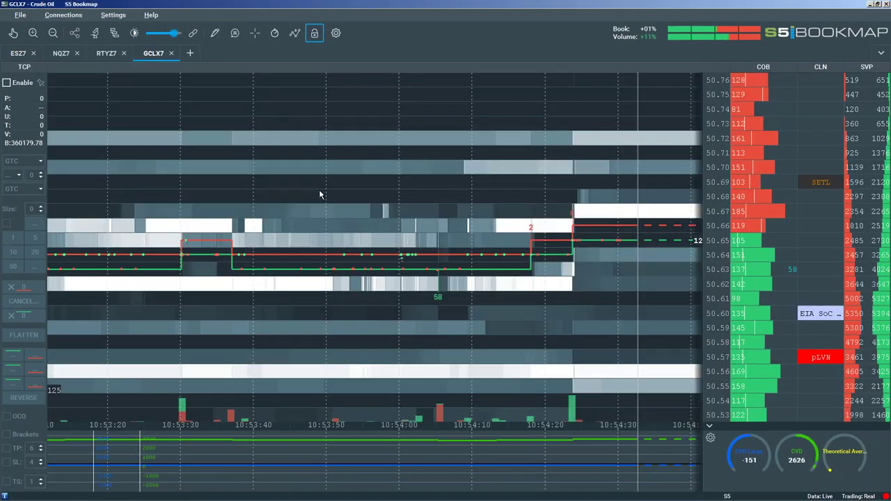
left_click(274, 34)
scroll(323, 181, "down", 5)
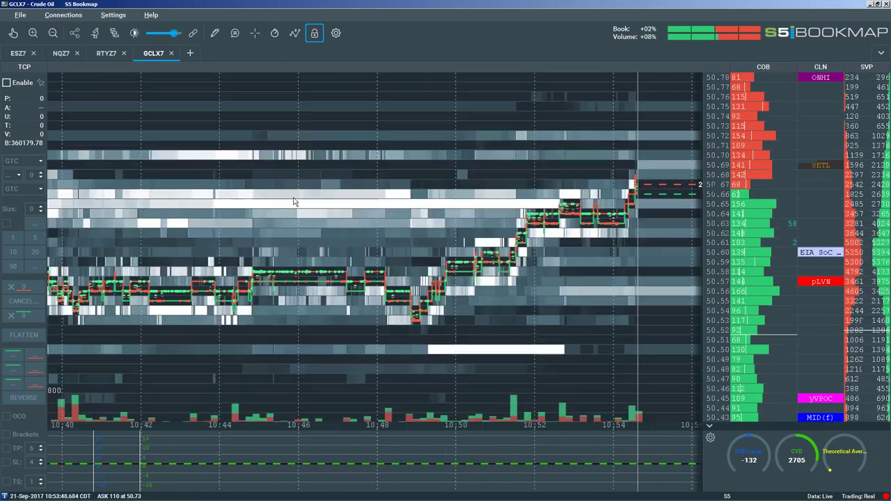
scroll(323, 185, "down", 3)
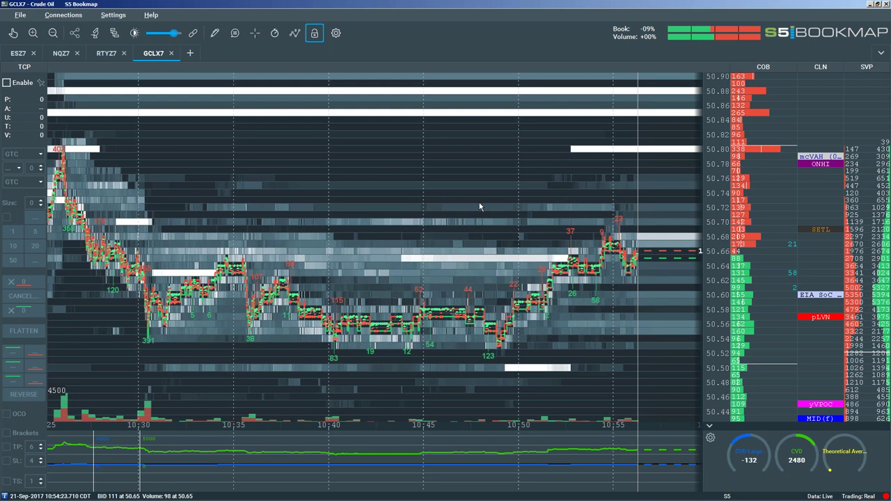
Step: Examine the crude oil price structure from about 10:28 to the current price at wider and narrower time ranges
scroll(486, 210, "up", 3)
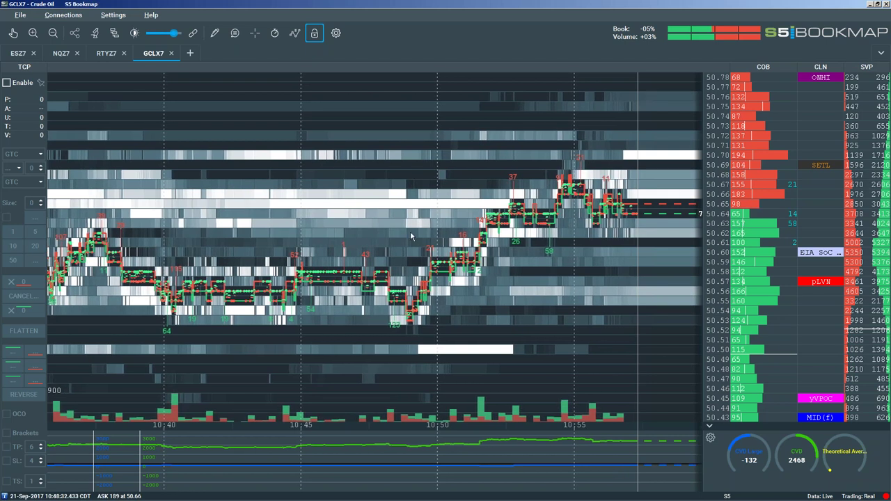
scroll(451, 263, "down", 1)
scroll(451, 263, "down", 2)
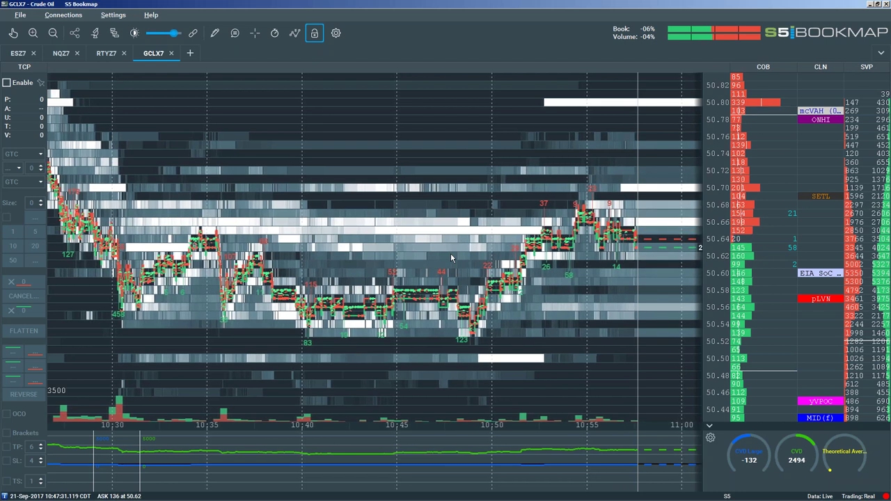
left_click(277, 35)
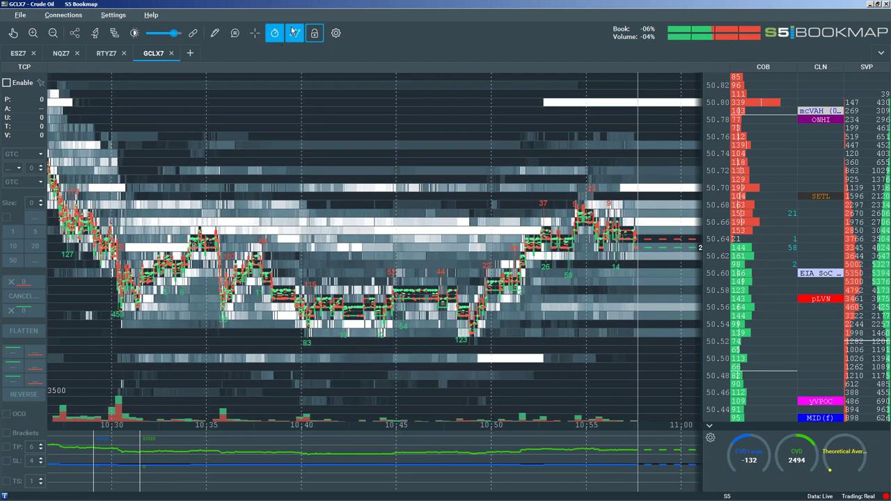
left_click(293, 32)
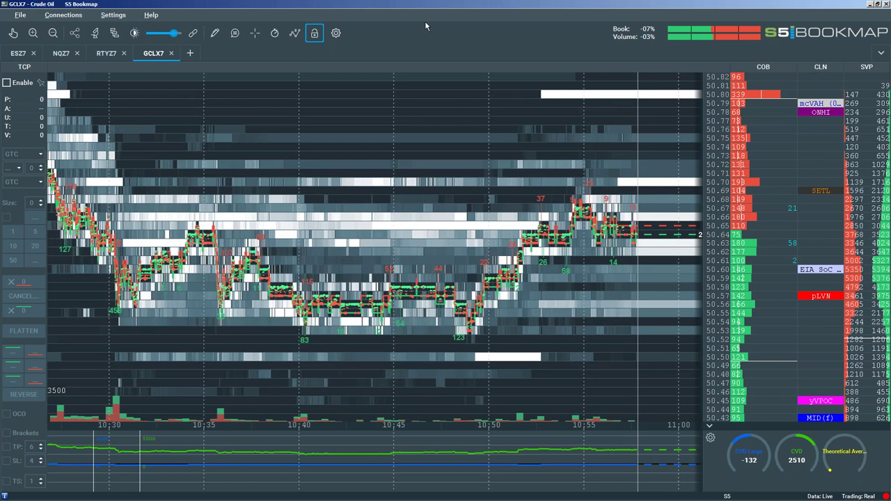
scroll(579, 287, "up", 2)
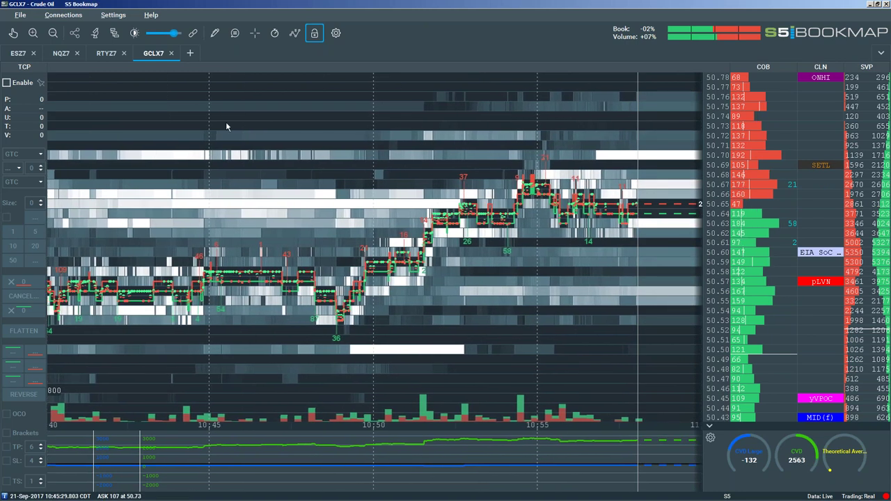
Step: Move the GCLX7 crude oil chart back in time and examine the order flow between about 10:28 and 10:41
left_click(18, 53)
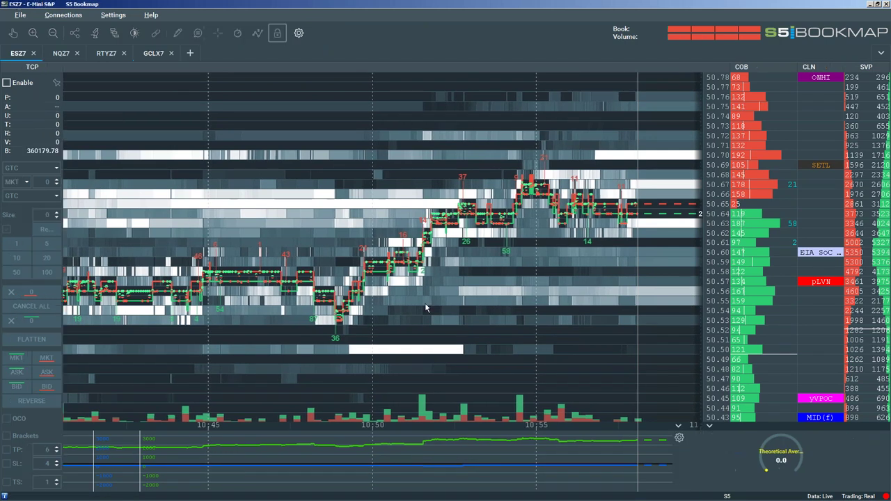
left_click(155, 56)
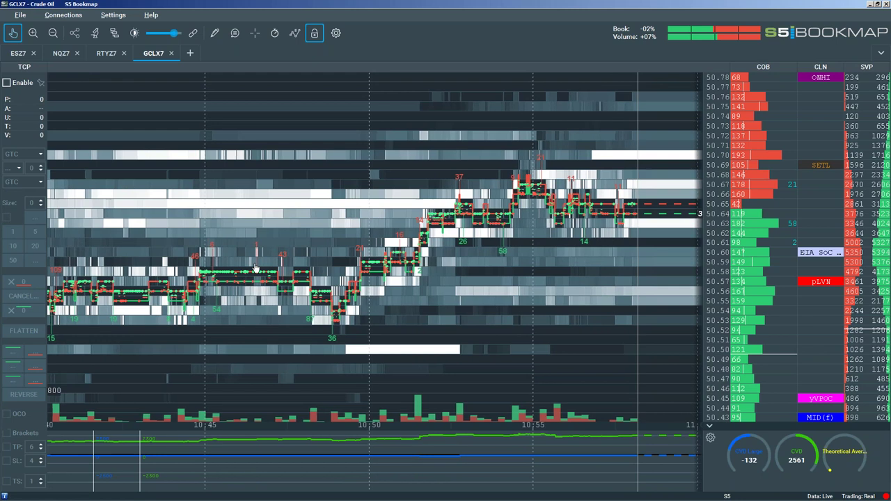
left_click_drag(392, 269, 592, 249)
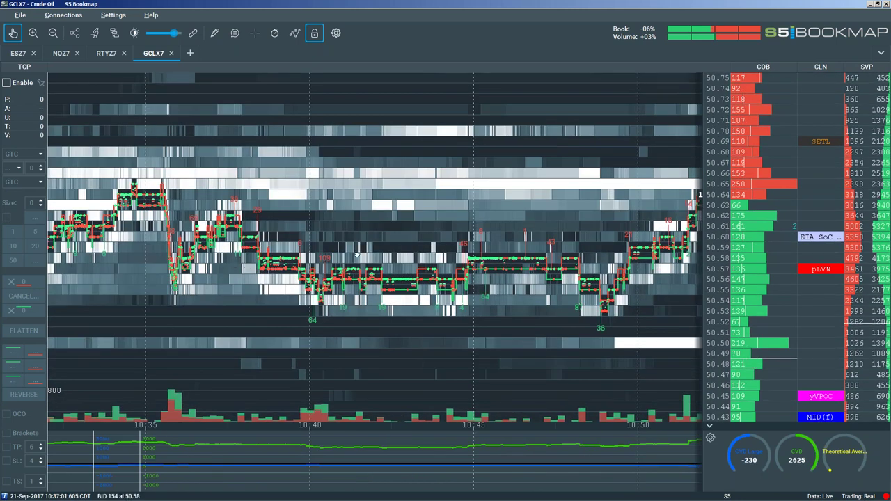
left_click_drag(215, 261, 442, 259)
scroll(382, 294, "up", 2)
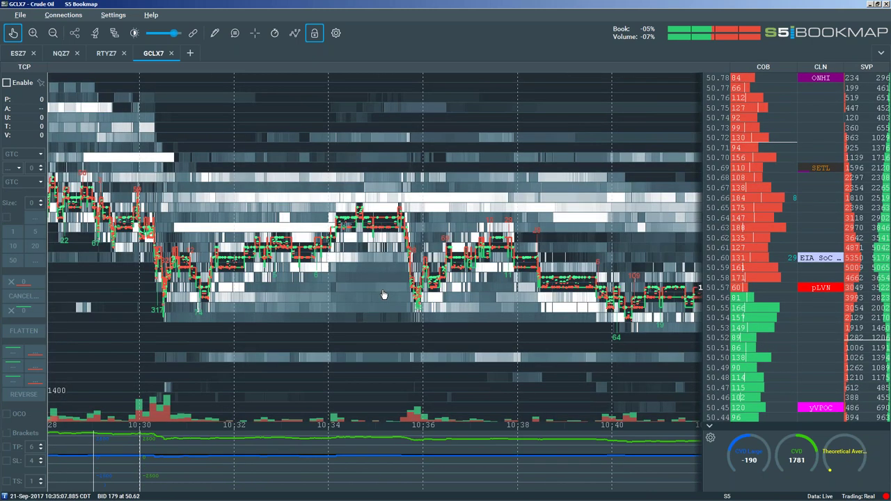
scroll(382, 295, "up", 3)
left_click_drag(482, 269, 397, 266)
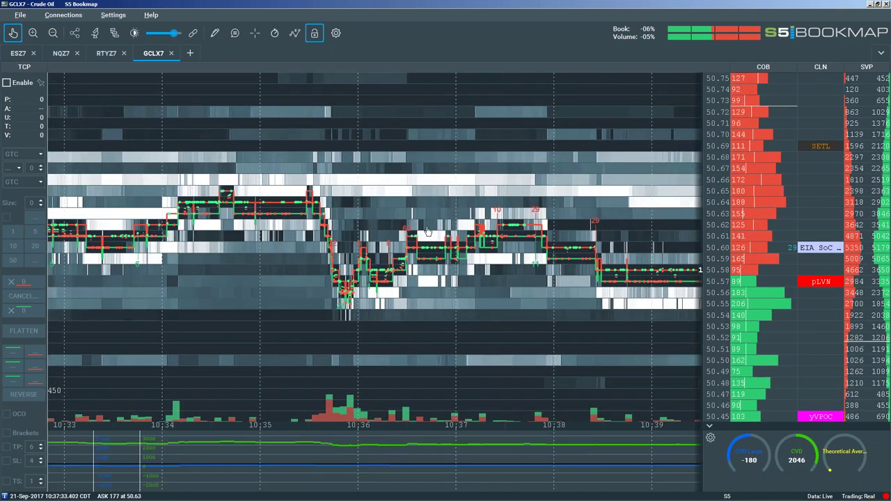
scroll(218, 252, "down", 5)
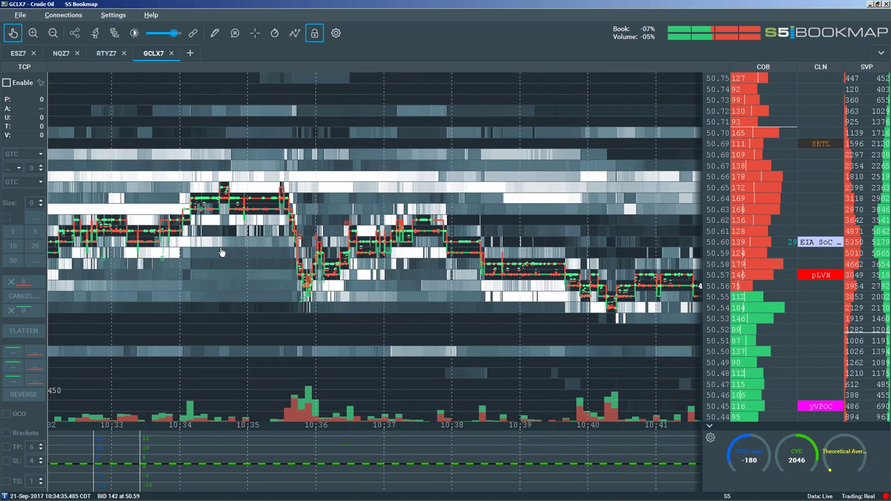
Step: Examine the crude oil order flow around the 10:26 price spike at several time ranges
left_click_drag(214, 257, 382, 249)
scroll(383, 249, "up", 8)
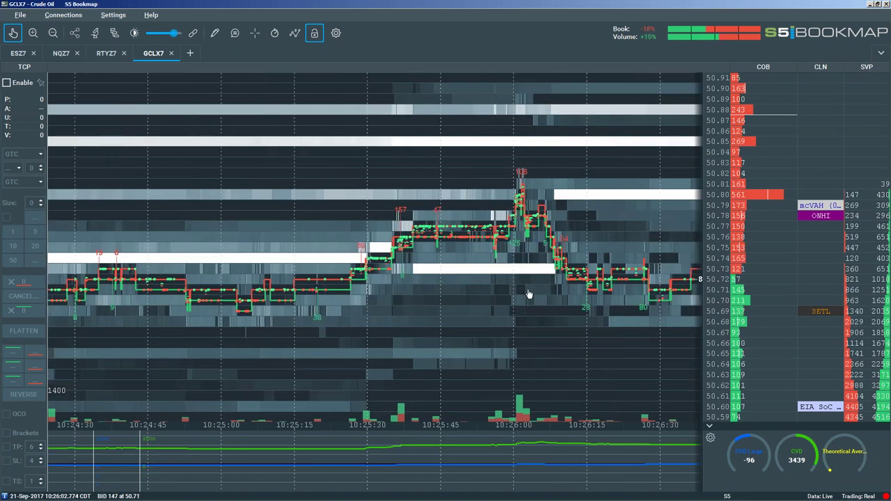
scroll(529, 294, "up", 2)
scroll(475, 318, "up", 2)
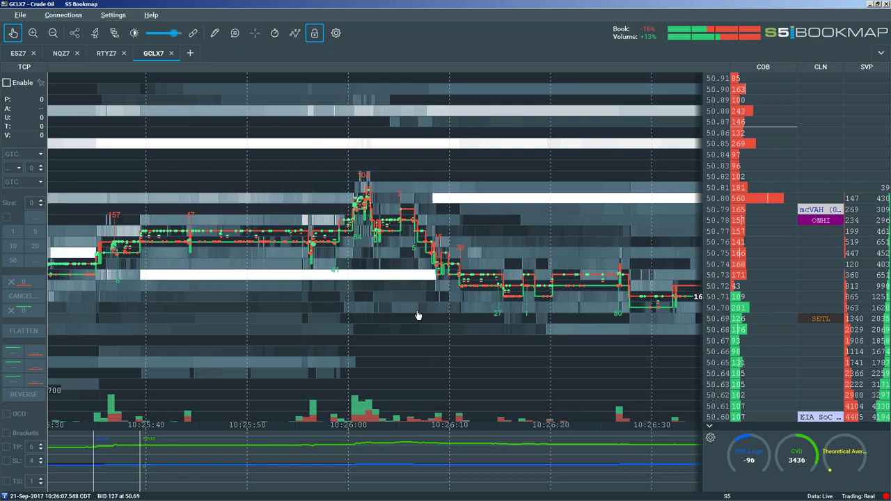
scroll(425, 318, "down", 5)
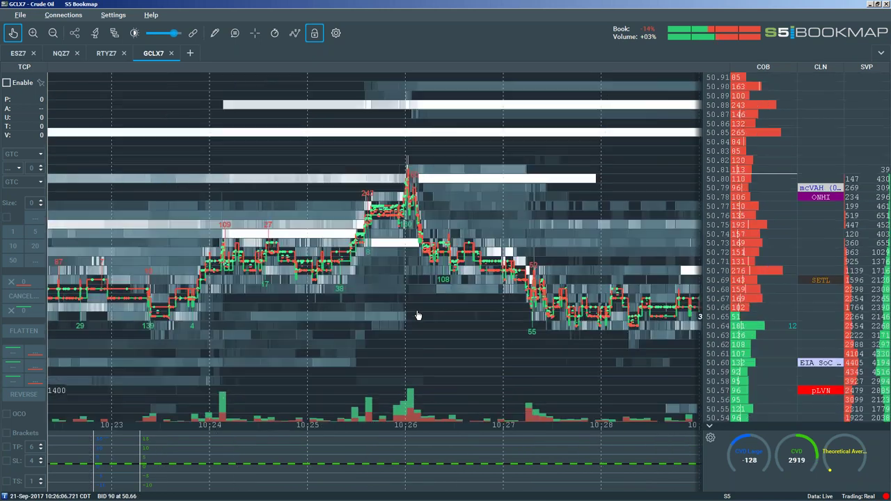
scroll(417, 317, "up", 2)
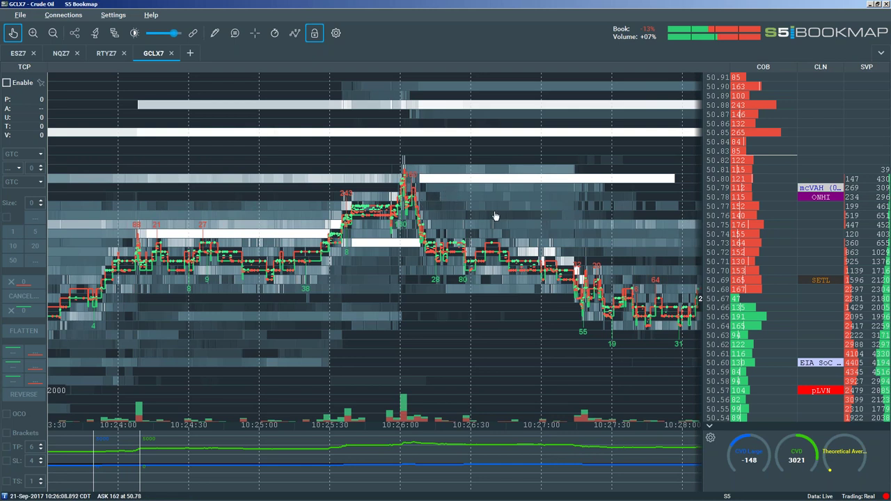
scroll(498, 216, "up", 3)
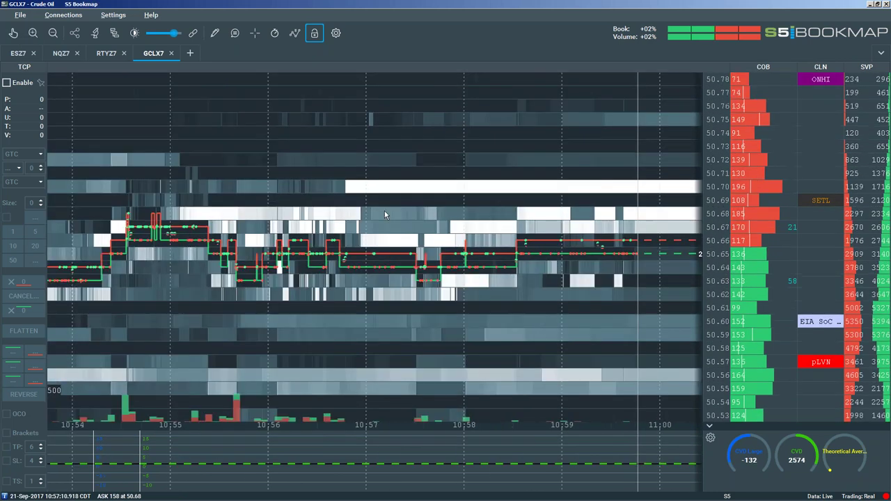
Step: Widen the crude oil chart's time range to show price action from before 10:50 to the current price
scroll(385, 211, "down", 1)
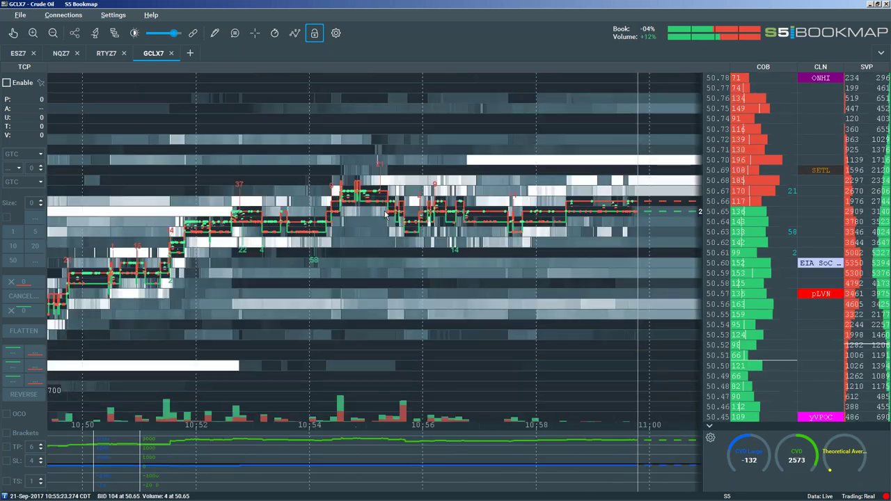
scroll(385, 211, "down", 1)
scroll(385, 211, "down", 2)
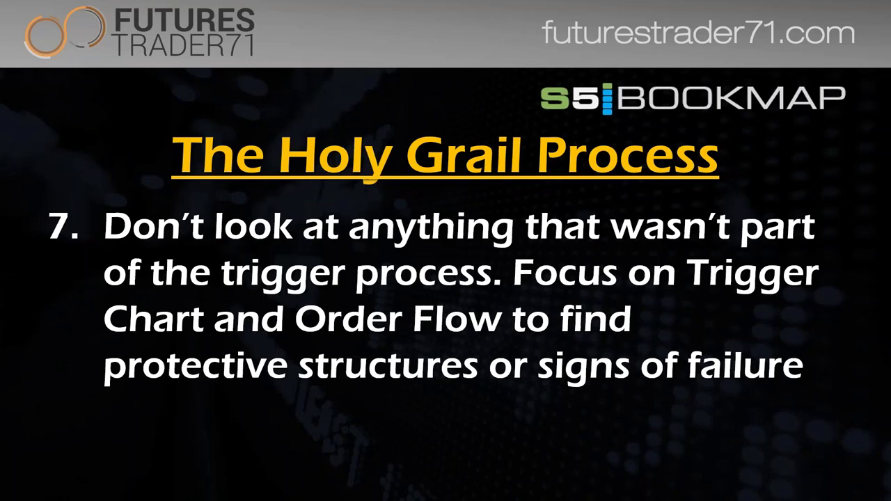
left_click(458, 329)
left_click(495, 334)
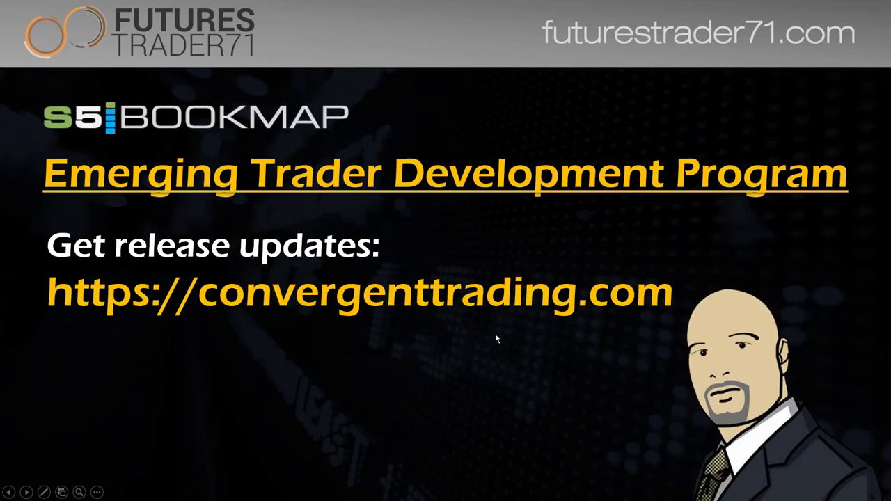
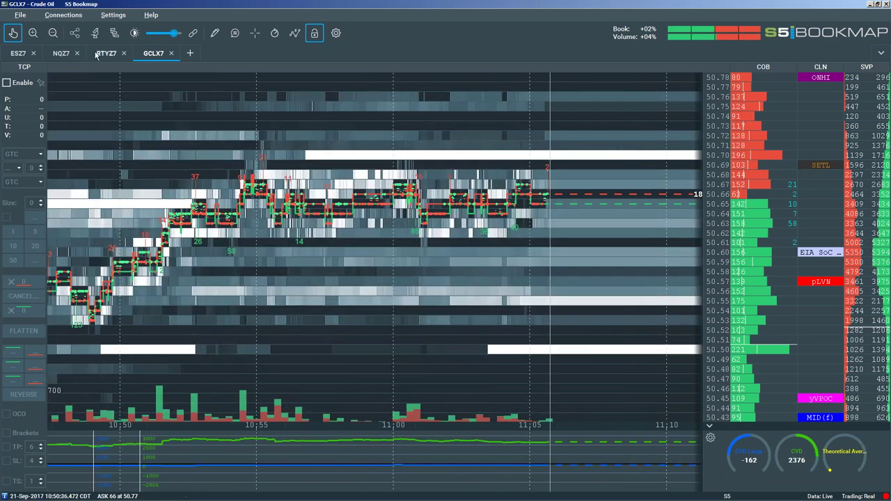
Step: Open the RTYZ7 Russell 2000 chart and widen its time range to cover about 10:25 to 11:05
left_click(97, 55)
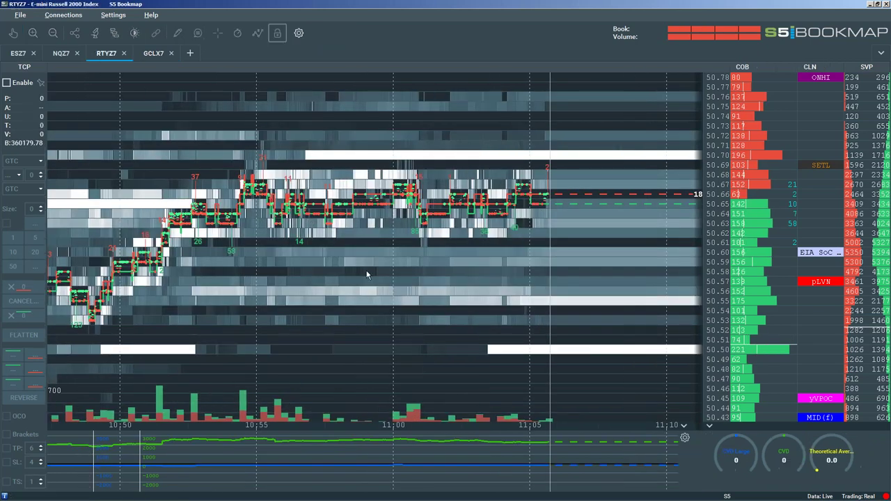
scroll(360, 268, "down", 10)
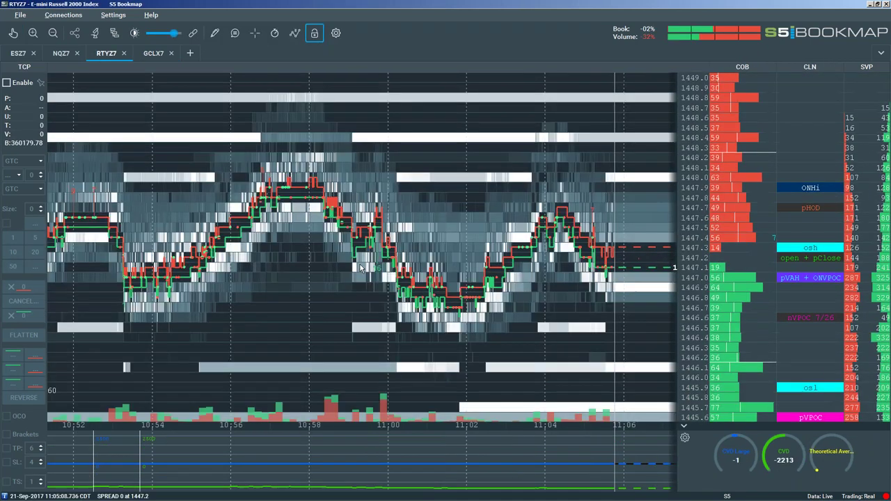
scroll(361, 268, "down", 5)
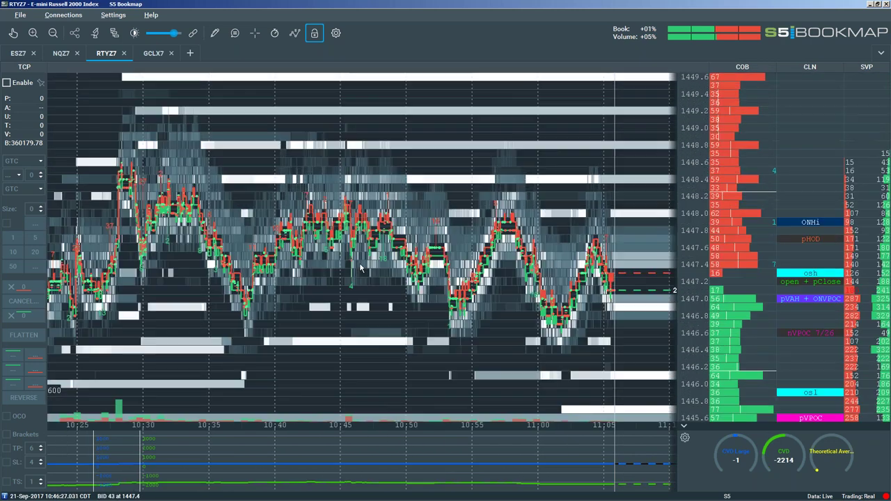
Step: Draw small rectangles near 11:00 and below the 11:02 low, and shade the band about 1447.8 to 1448.1 from about 10:28 to 11:10
left_click(214, 33)
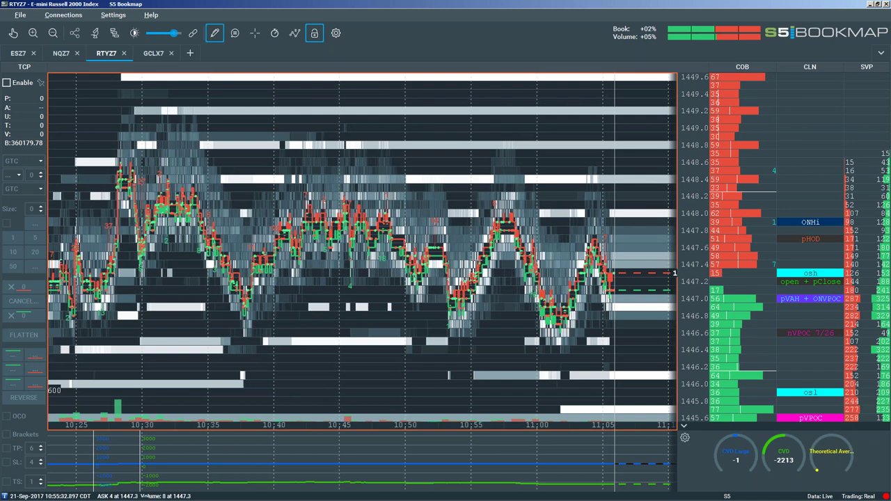
left_click_drag(523, 269, 550, 287)
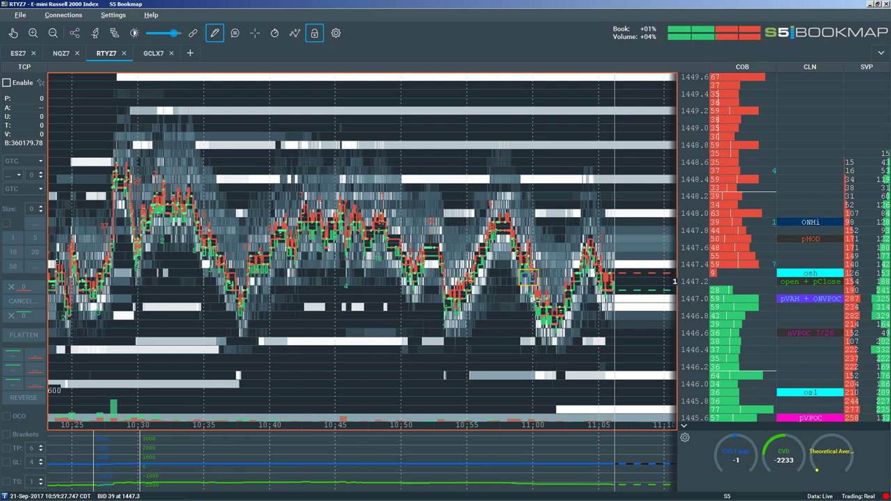
left_click_drag(553, 348, 575, 359)
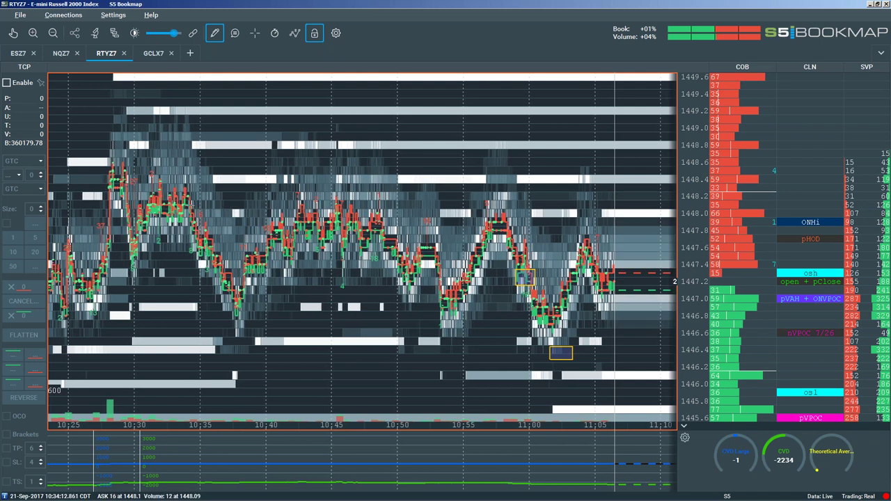
mouse_move(236, 203)
left_mouse_down()
mouse_move(415, 226)
mouse_move(661, 230)
left_mouse_up()
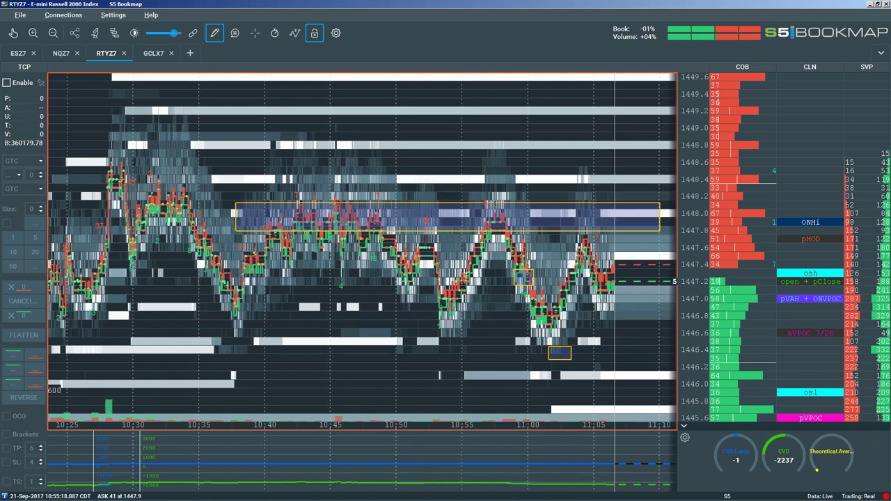
mouse_move(111, 205)
left_mouse_down()
mouse_move(153, 226)
mouse_move(233, 230)
left_mouse_up()
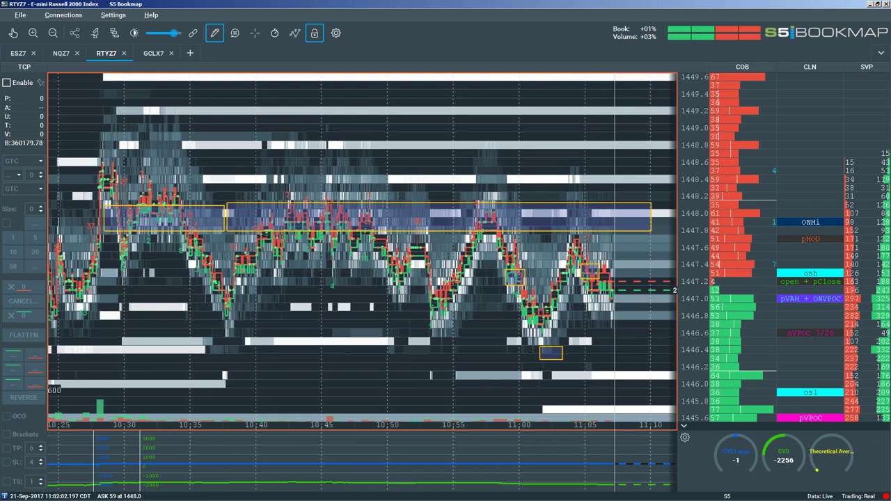
Step: Draw a rising series of four rectangles from about 1448.3 to 1449.5, and mark the swing high near 11:04 with a small rectangle
left_click_drag(571, 161, 603, 185)
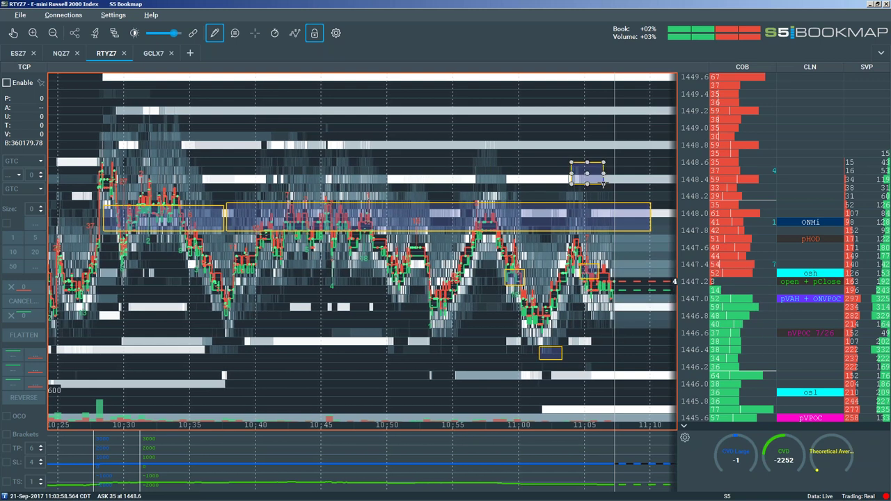
left_click_drag(599, 131, 630, 158)
left_click_drag(624, 106, 651, 130)
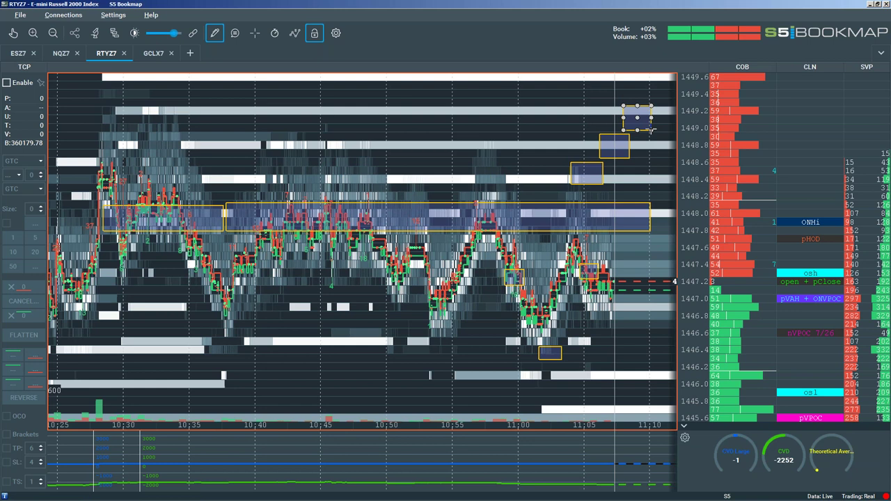
left_click_drag(661, 98, 671, 107)
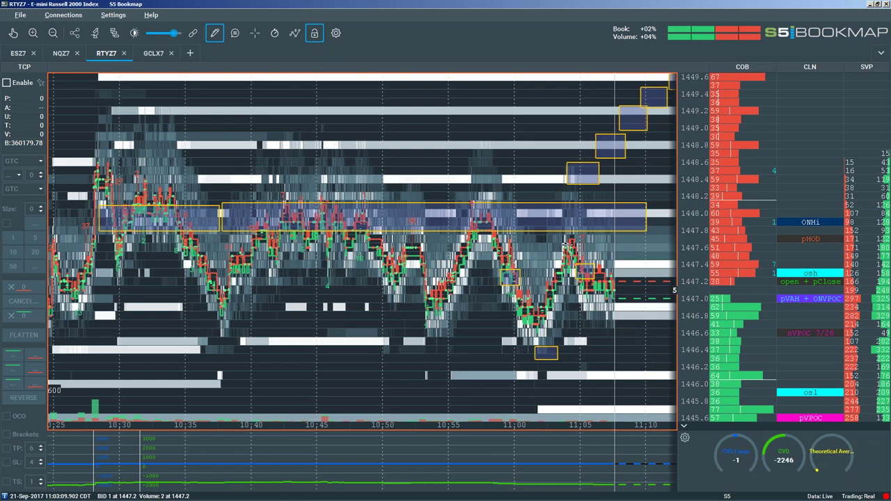
left_click_drag(563, 244, 593, 264)
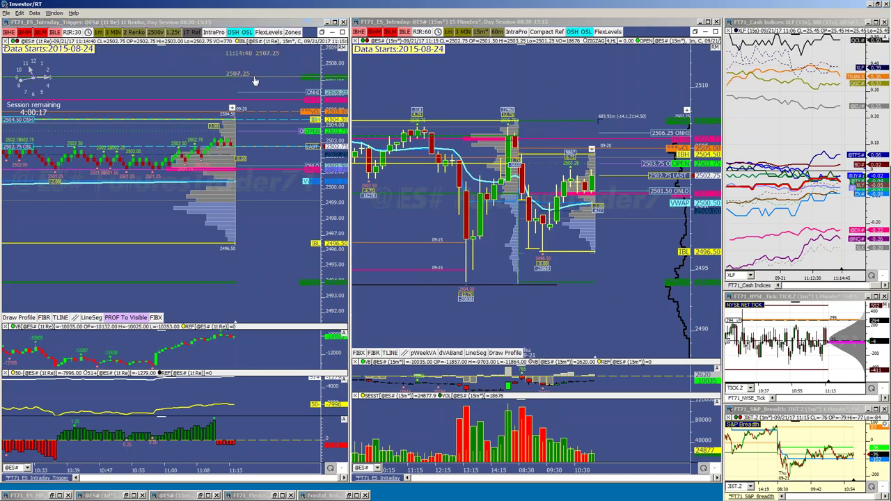
Step: In Investor/RT, filter the saved charts by "eur" and open FT71_Euro_Intraday
key("ctrl+o")
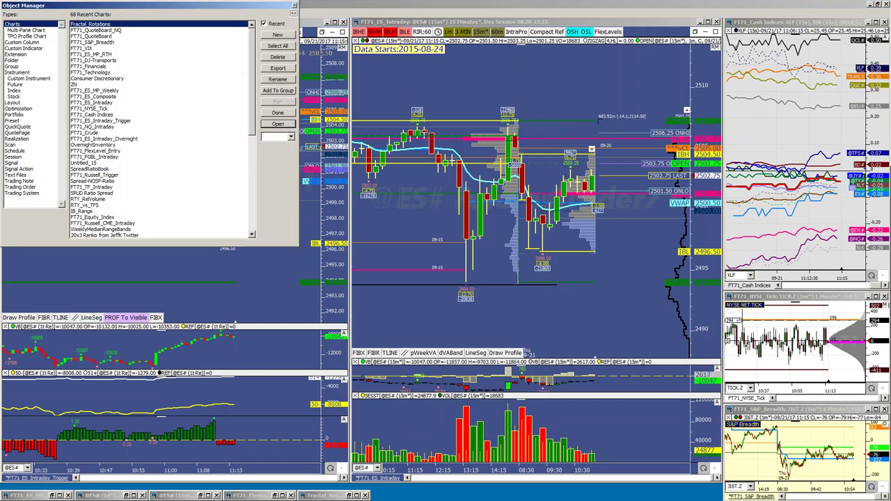
type("eur")
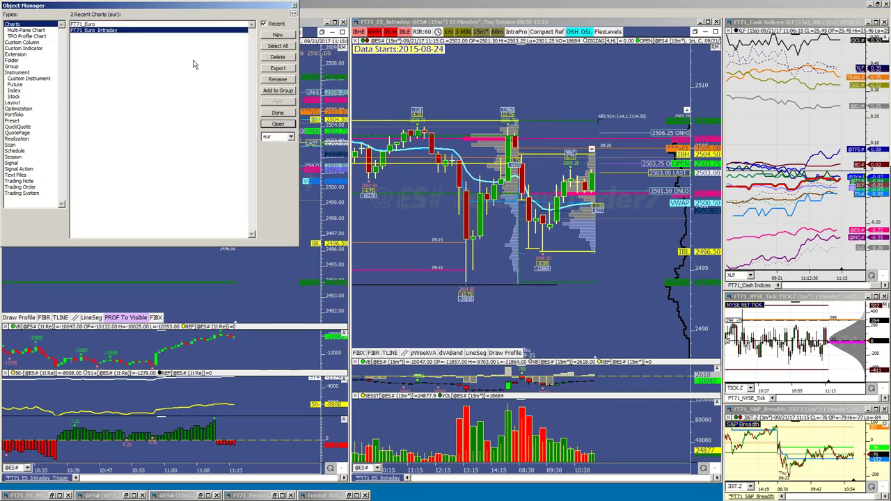
left_click(278, 124)
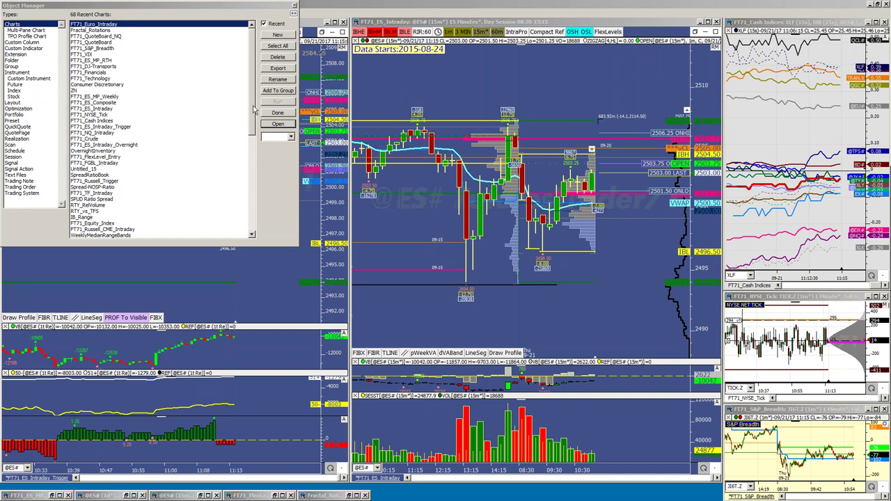
Step: Filter the saved charts by "eur", open FT71_Euro, and close the Object Manager
left_click(275, 137)
type("eur")
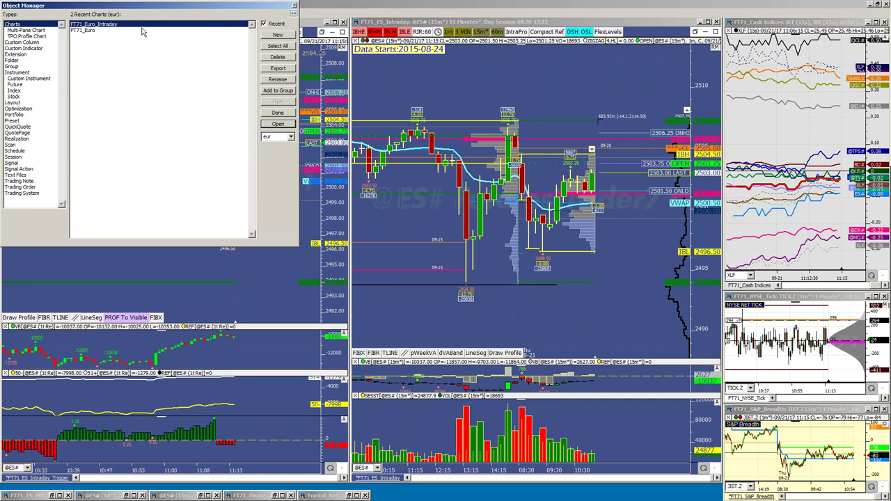
left_click(110, 31)
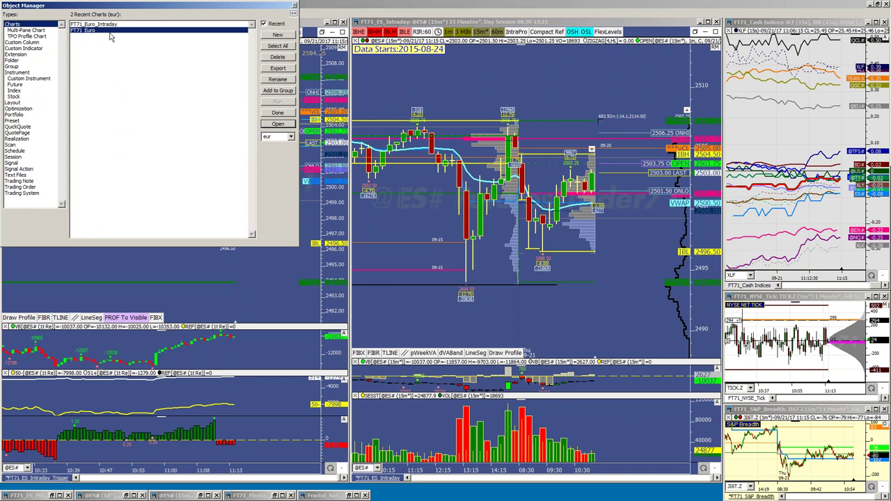
left_click(286, 126)
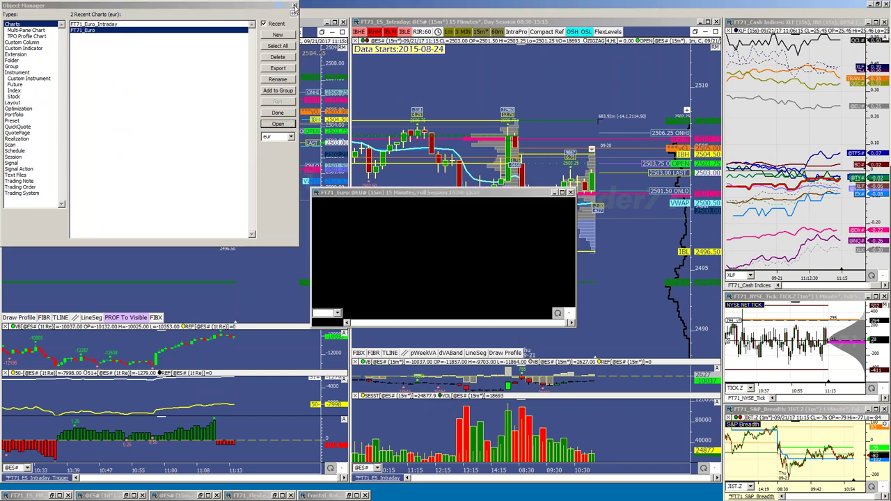
left_click(294, 6)
Step: Bring up the minimized Fractal_Rotations chart at full size
left_click(320, 496)
left_click(314, 436)
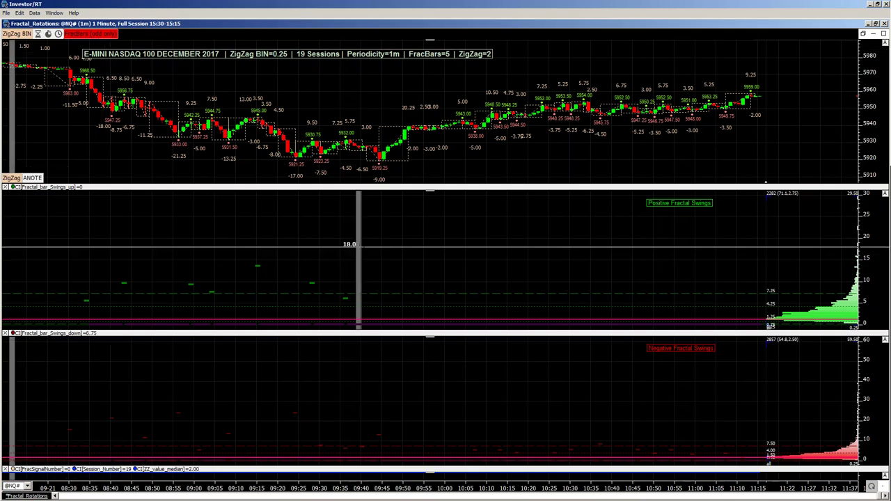
double_click(364, 279)
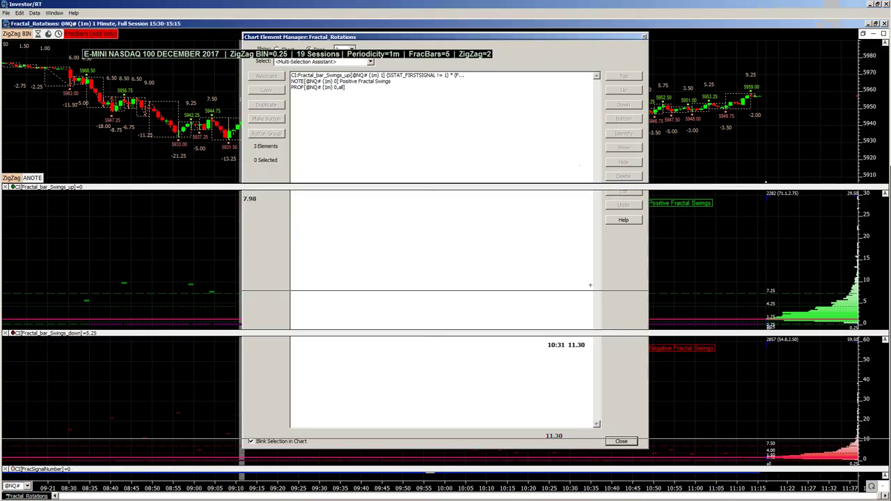
left_click(621, 441)
double_click(440, 487)
key("Escape")
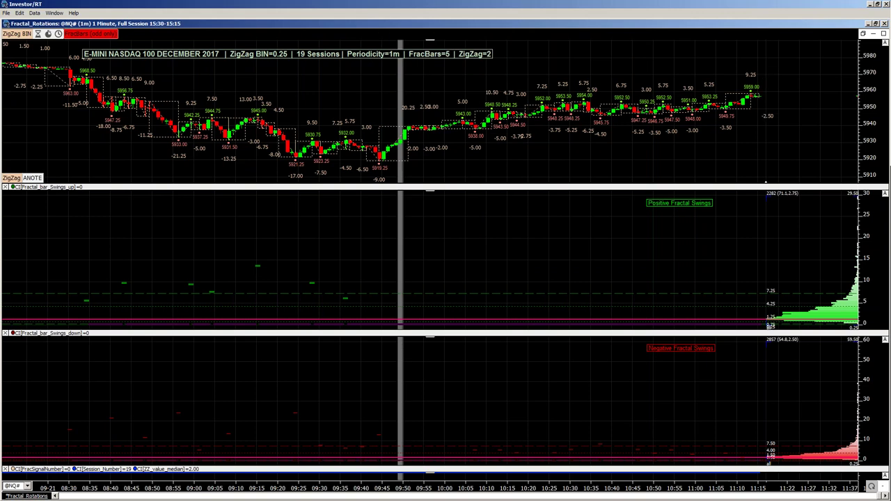
key("ctrl+r")
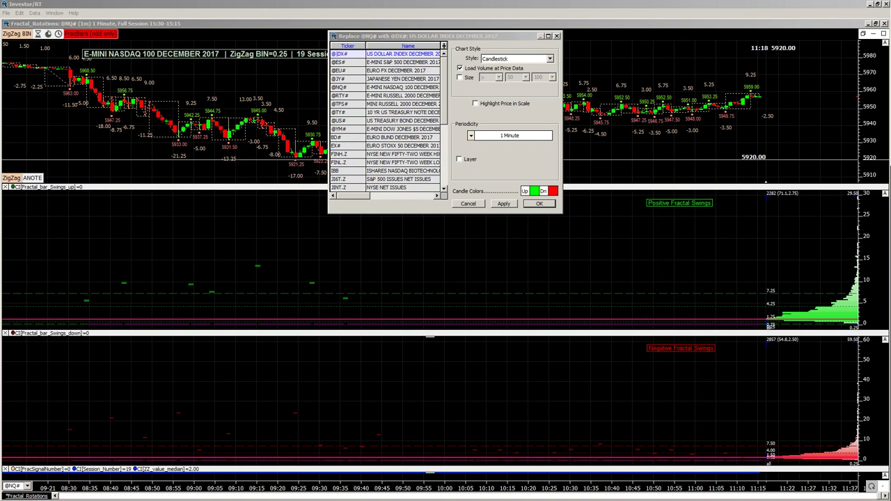
left_click(466, 38)
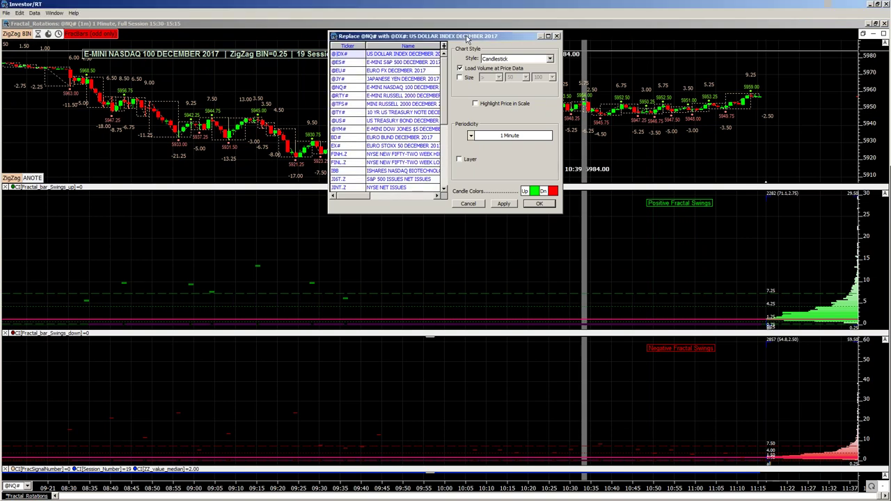
left_click(349, 70)
left_click(539, 203)
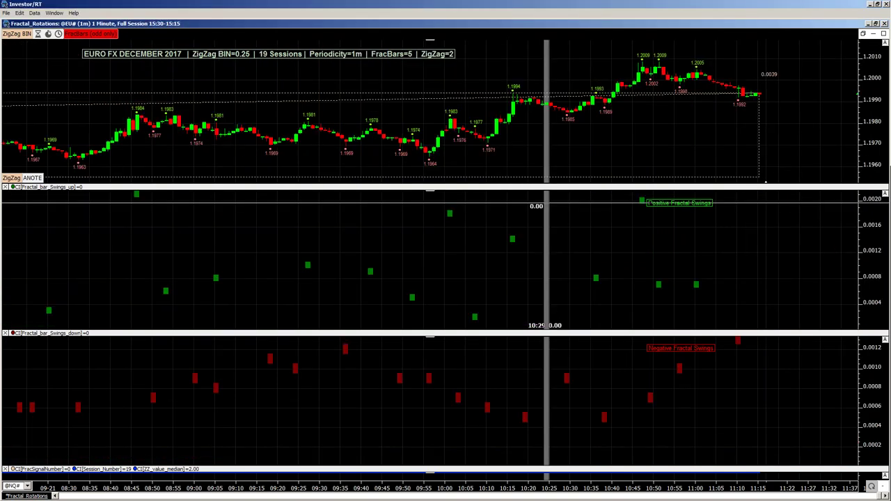
Step: Set the Fractal_Rotations chart's ZigZag BIN variable to 0.0001
left_click(17, 33)
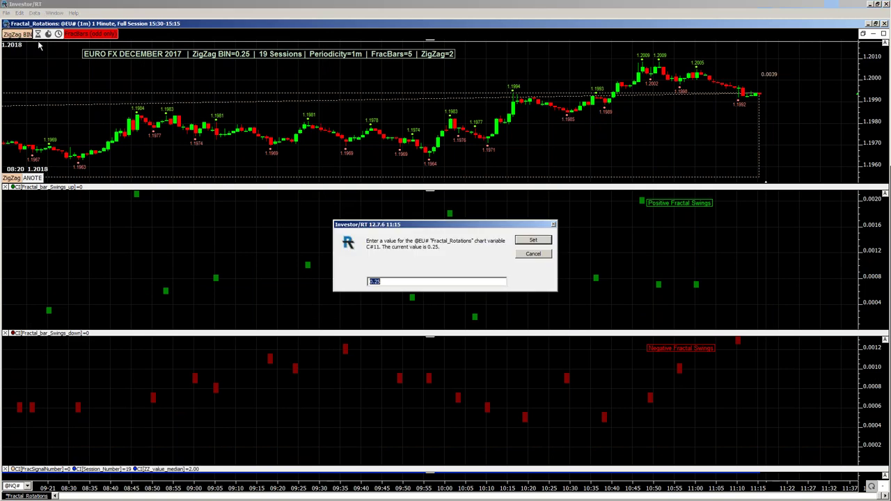
left_click_drag(375, 281, 435, 281)
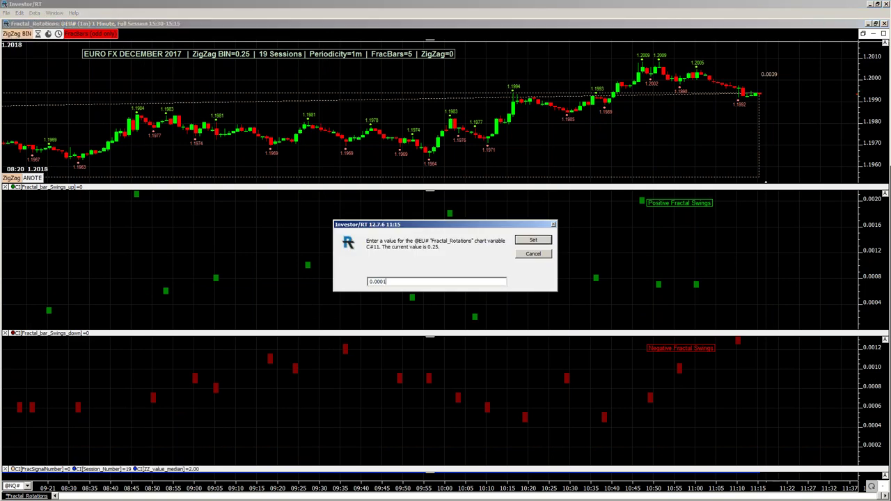
left_click(533, 240)
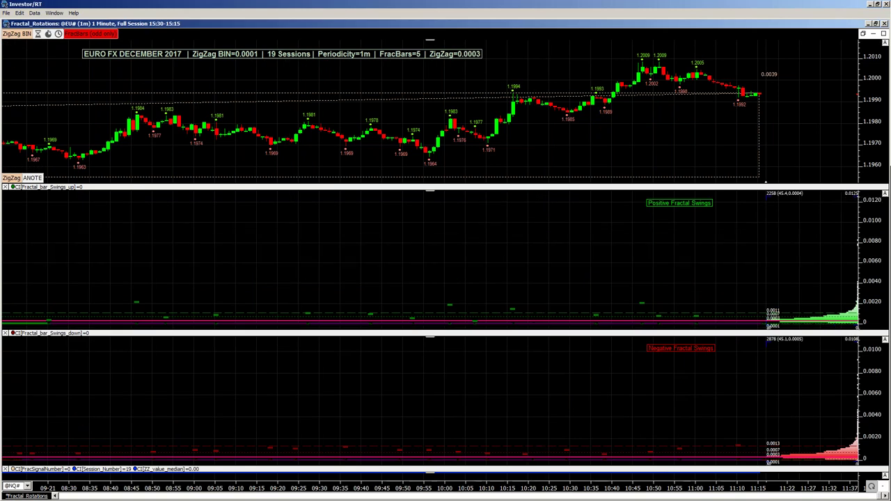
Step: Enlarge the value scales of the Positive and Negative Fractal Swings panes to examine their distributions of Euro rotations
mouse_move(874, 230)
left_mouse_down()
mouse_move(875, 192)
mouse_move(869, 228)
left_mouse_up()
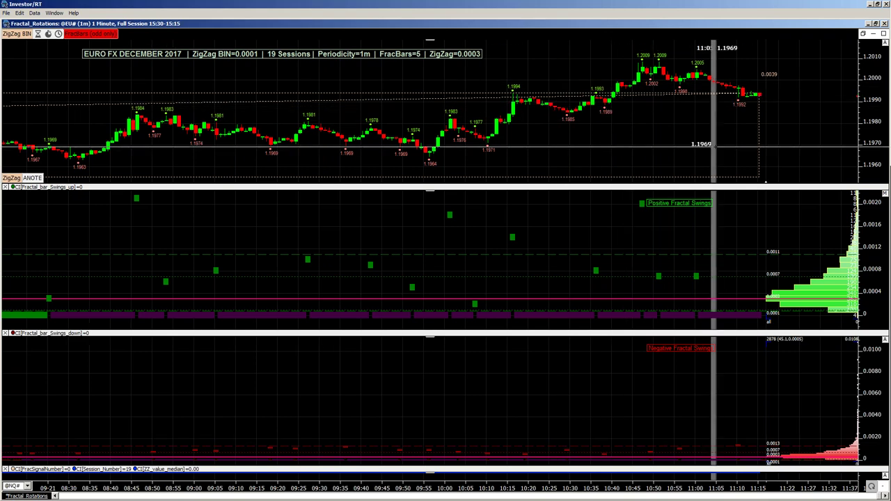
scroll(701, 154, "down", 2)
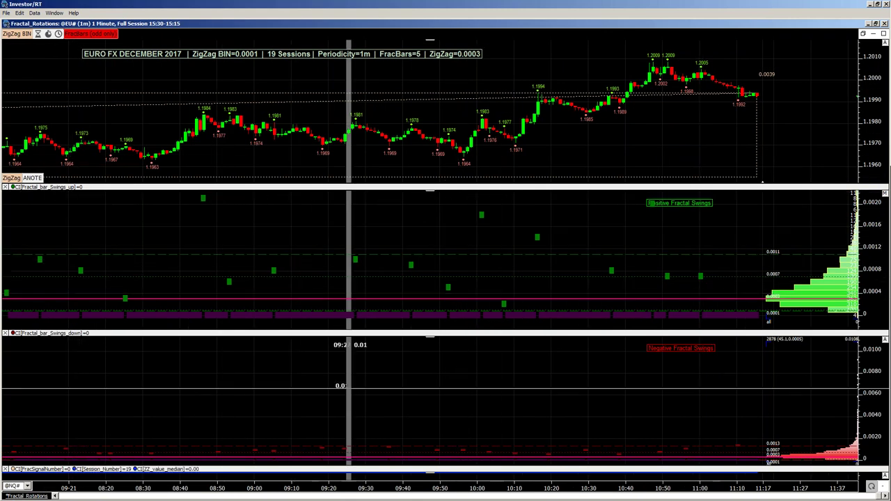
scroll(874, 359, "up", 1)
scroll(874, 359, "up", 3)
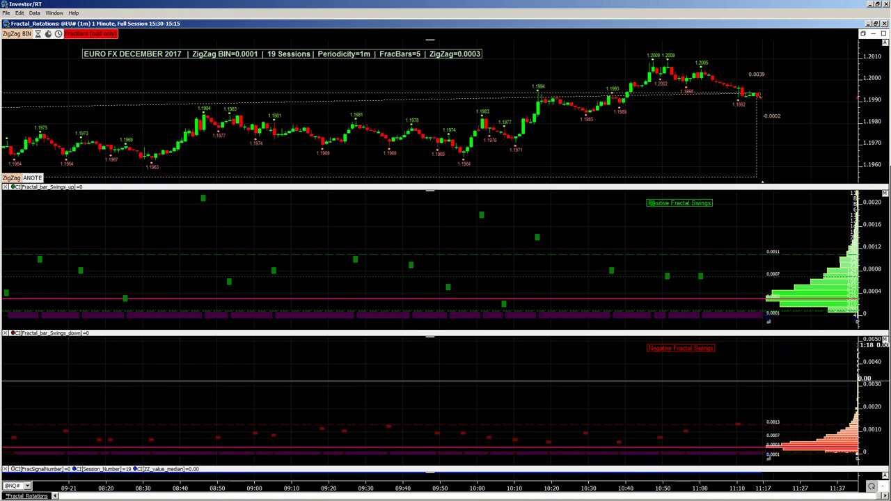
scroll(876, 362, "up", 4)
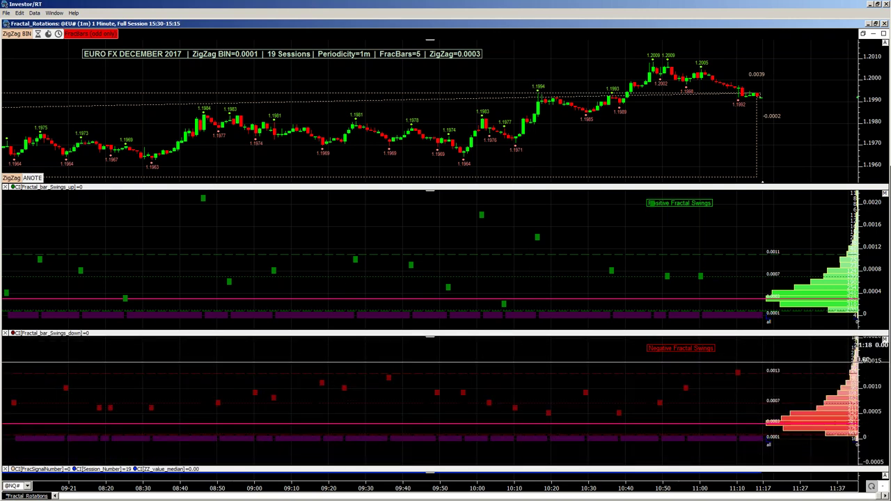
scroll(874, 367, "down", 1)
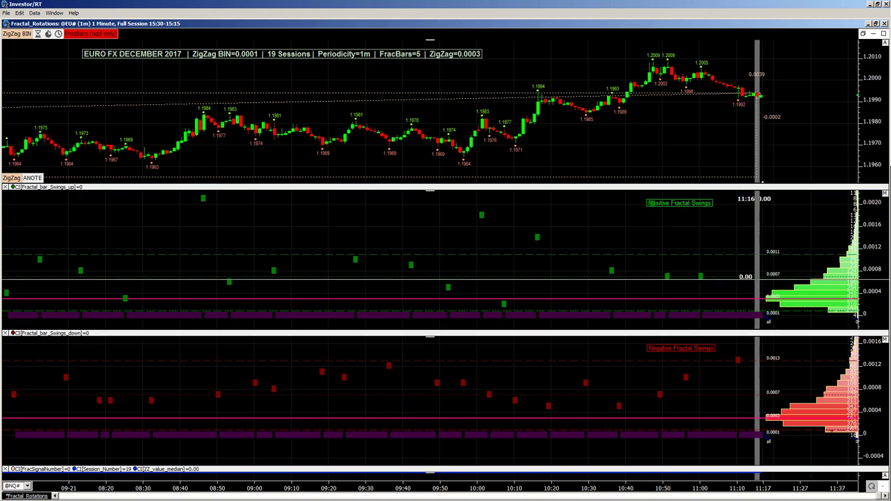
Step: Refresh the Fractal_Rotations chart and readjust the Positive Fractal Swings scale to reach about 0.0020
left_click(872, 487)
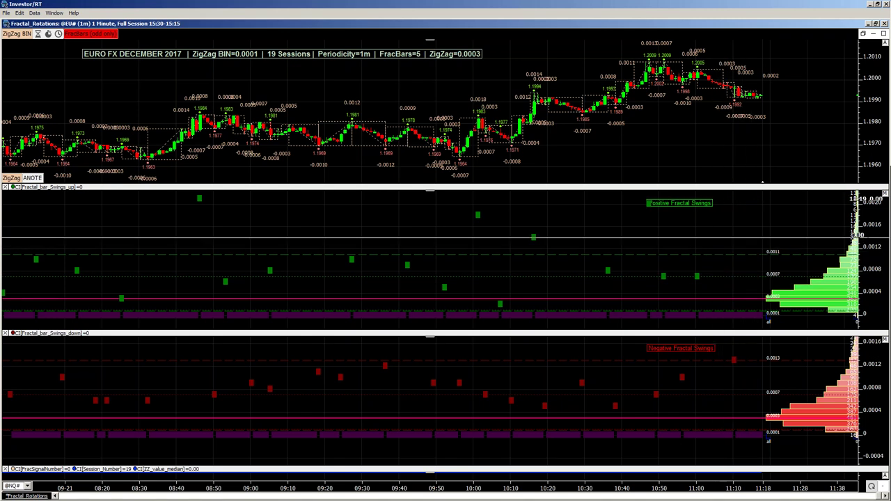
left_click_drag(874, 237, 876, 248)
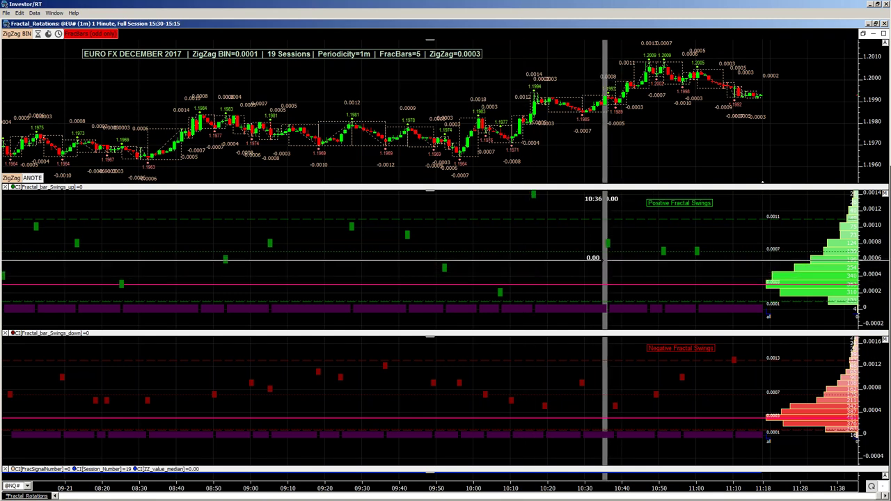
left_click_drag(879, 255, 881, 273)
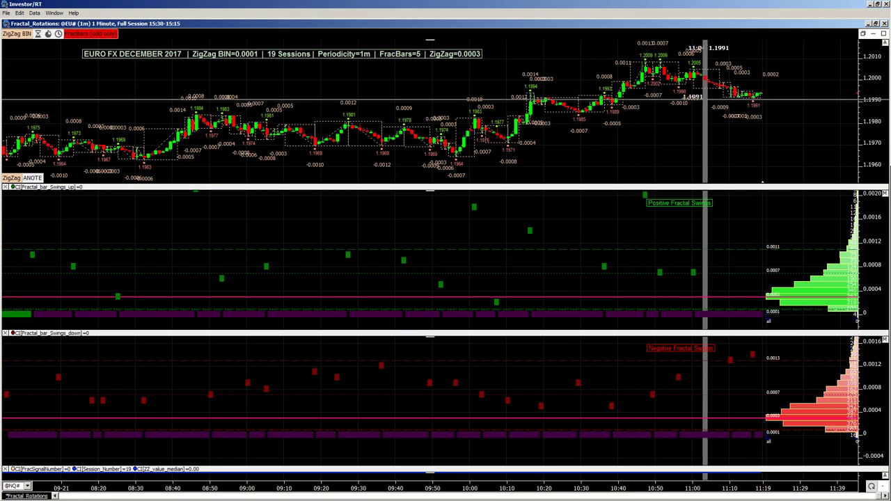
Step: Return to the multi-chart layout and maximize the FT71_ES_Intraday_Trigger chart
left_click(545, 226)
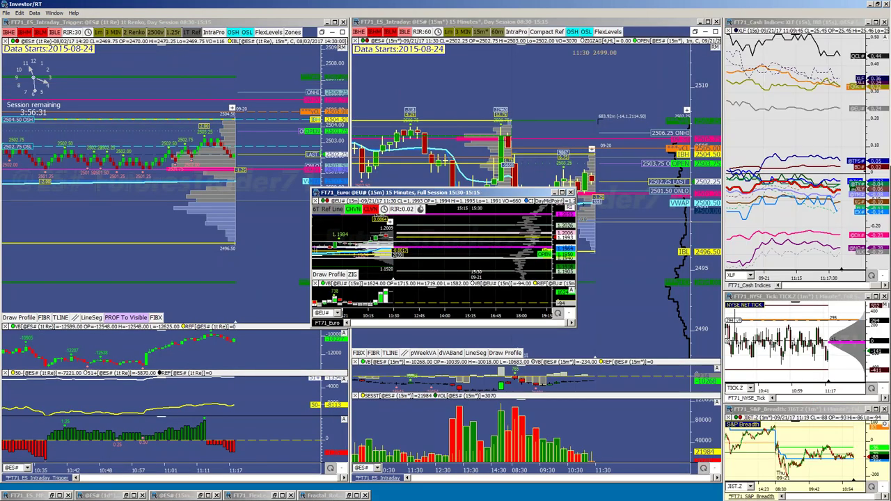
double_click(161, 23)
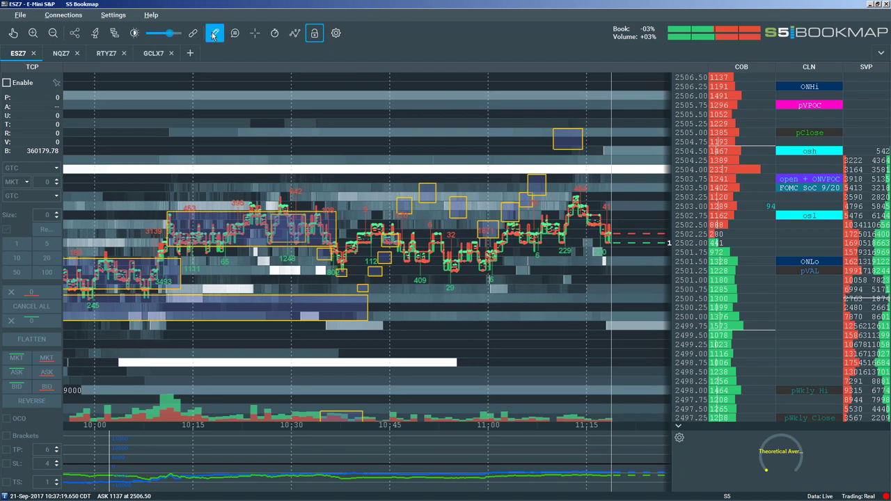
Step: Switch to Bookmap and delete all the rectangles drawn on the ESZ7 chart
key("Delete")
left_click(488, 296)
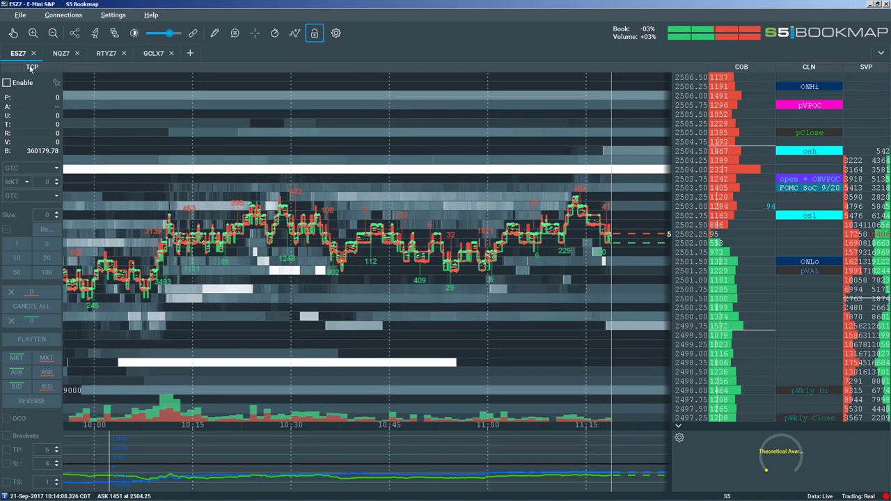
Step: Examine the ESZ7 price swings and resting liquidity between about 08:30 and 11:15 at several time scales
left_click(13, 32)
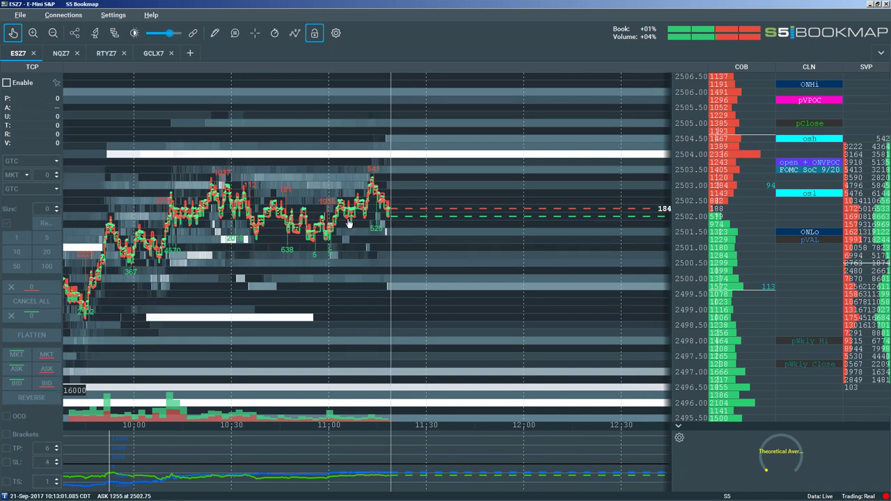
scroll(204, 256, "up", 3)
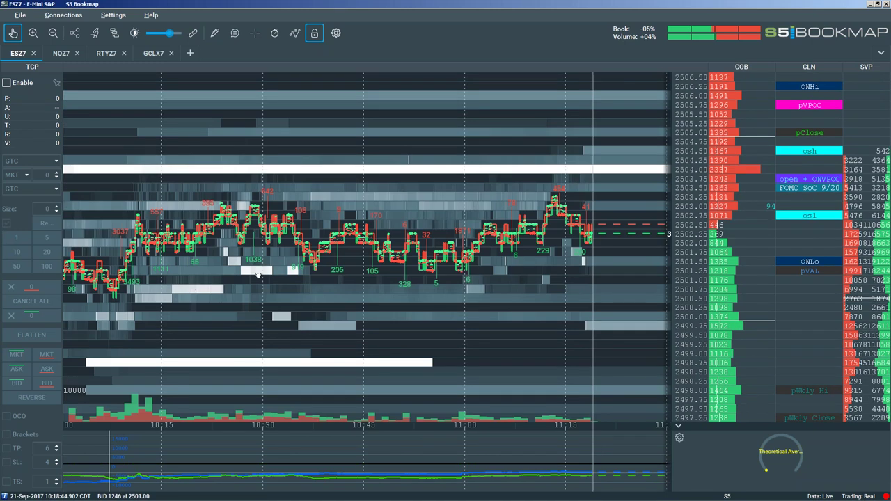
scroll(218, 263, "down", 2)
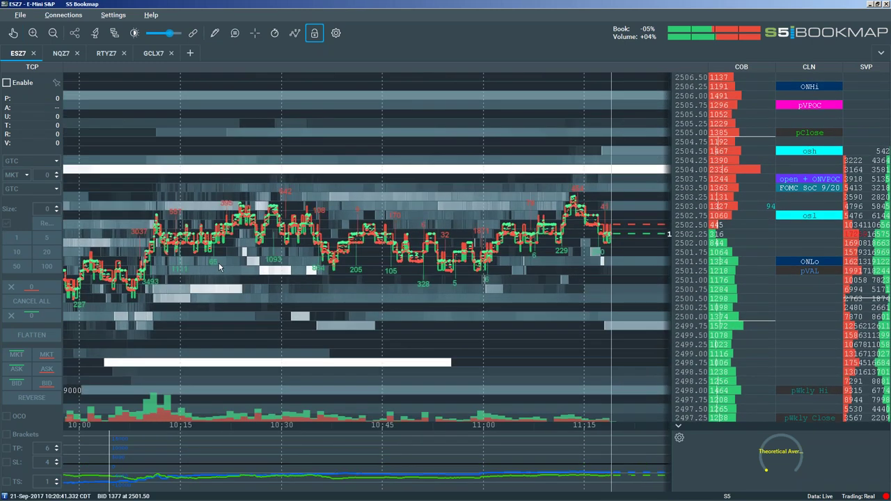
scroll(219, 263, "down", 2)
scroll(247, 279, "down", 2)
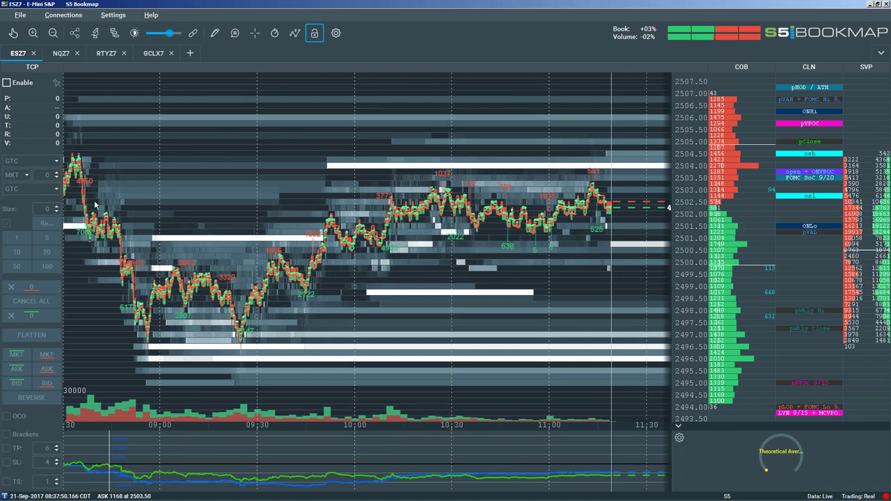
scroll(107, 234, "up", 2)
scroll(107, 234, "up", 1)
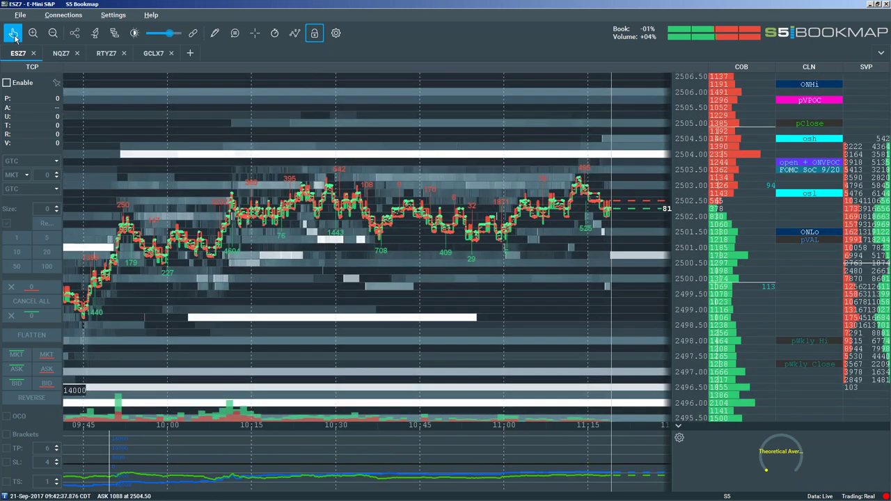
scroll(112, 268, "up", 2)
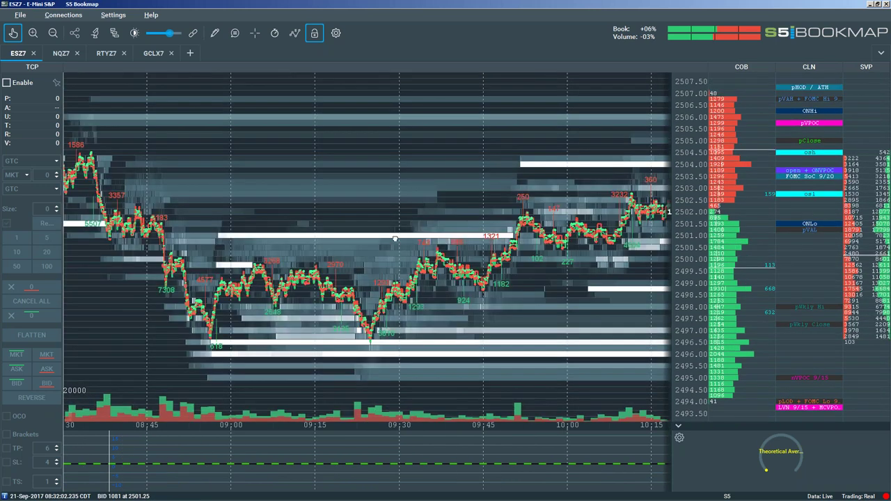
scroll(133, 237, "up", 2)
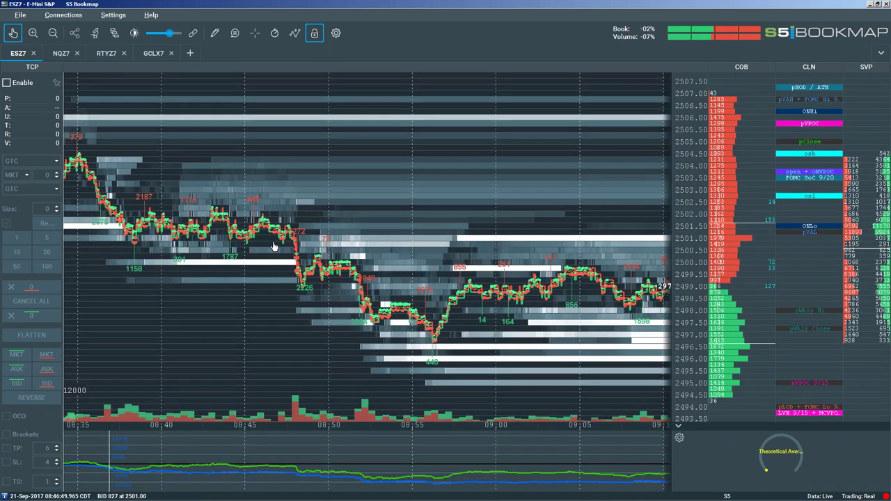
scroll(273, 247, "down", 2)
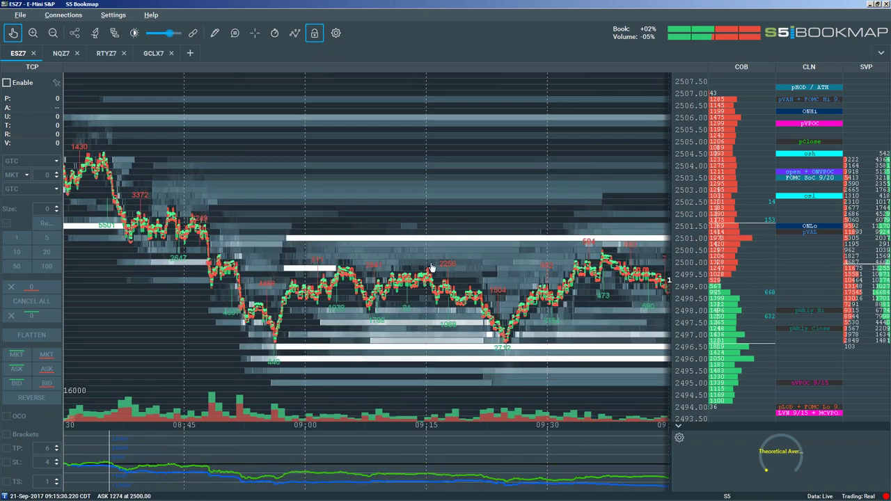
scroll(432, 268, "up", 1)
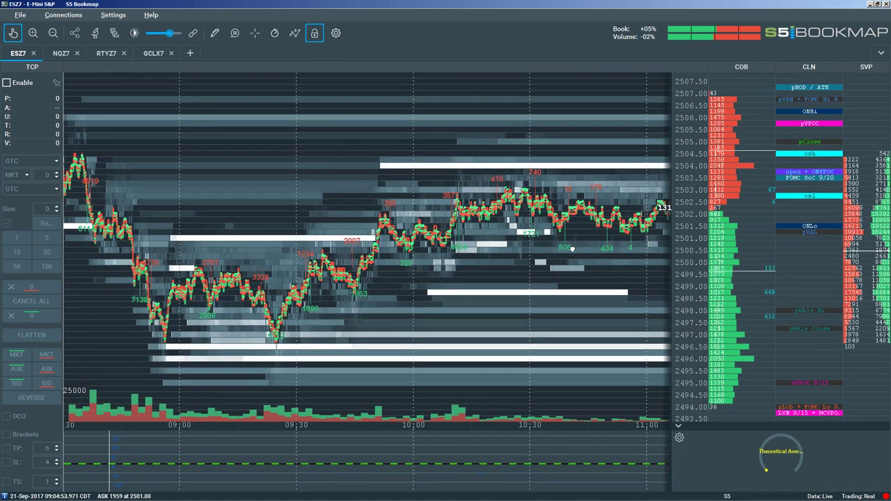
Step: Switch to Investor/RT, review the latest bars of the maximized FT71_ES_Intraday_Trigger chart, and restore the multi-chart layout
key("alt+Tab")
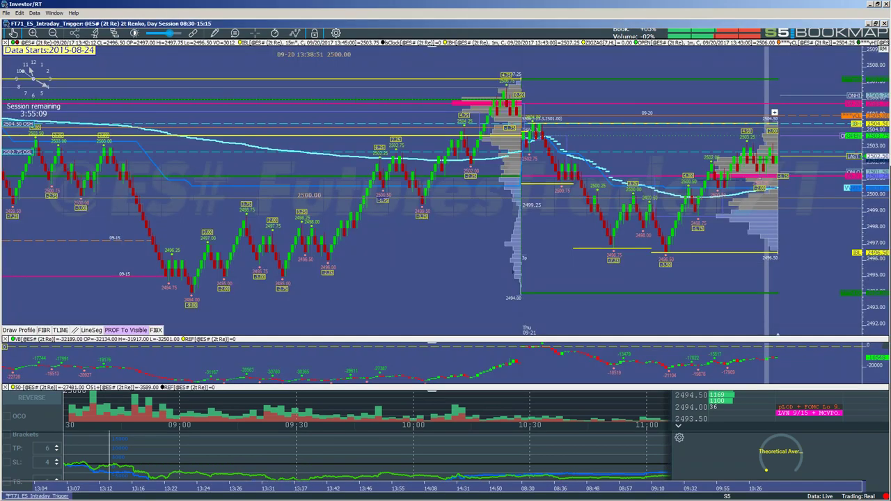
scroll(457, 270, "right", 5)
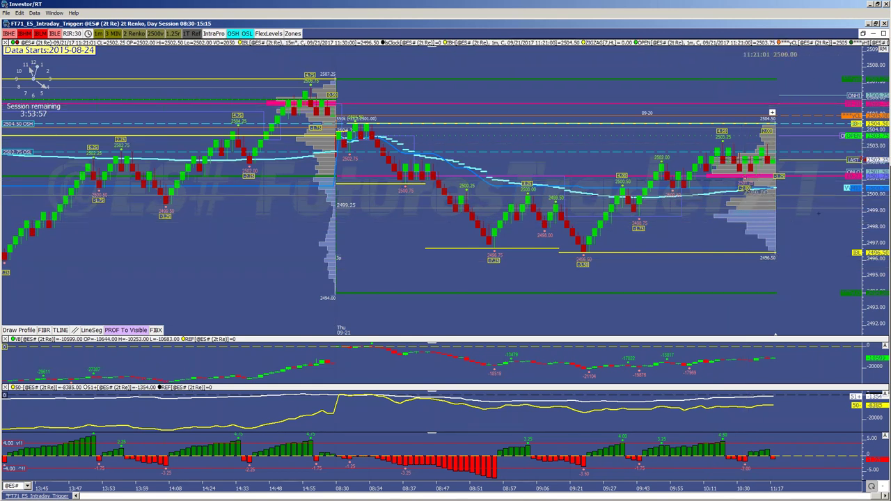
double_click(311, 26)
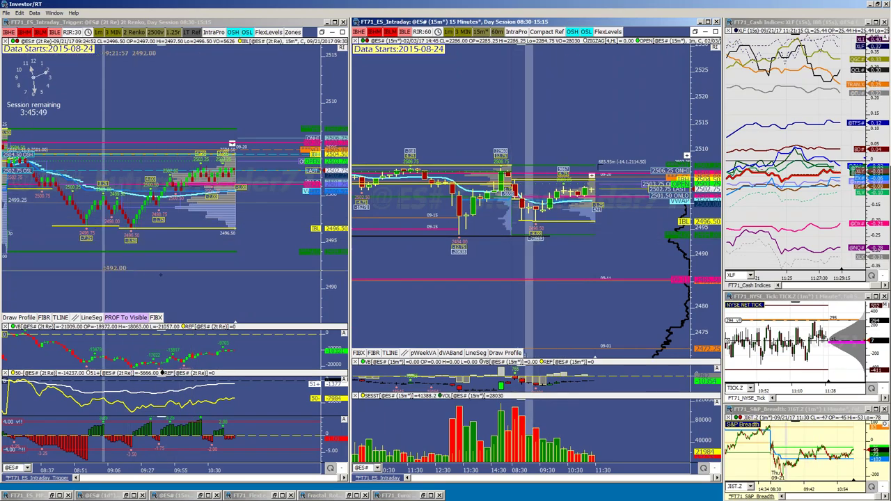
Step: Stop the live data feed while the ES trigger and 15-minute charts stay in the multi-chart layout
scroll(89, 150, "down", 2)
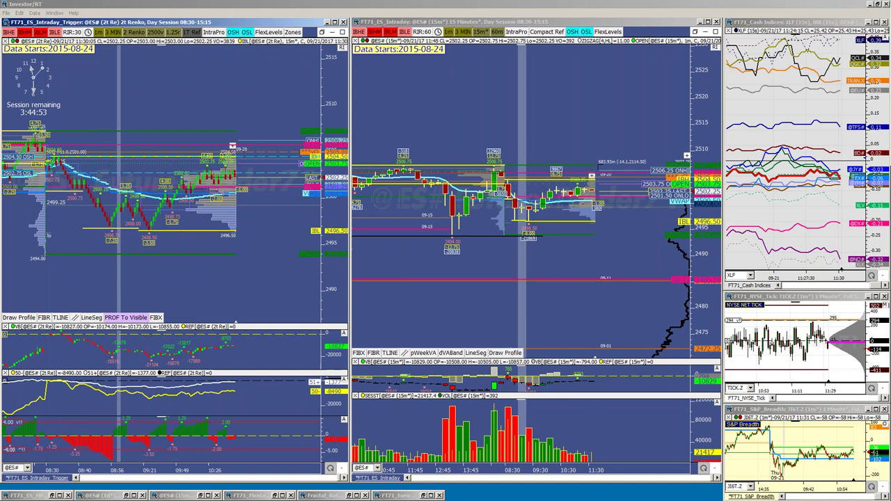
left_click(34, 13)
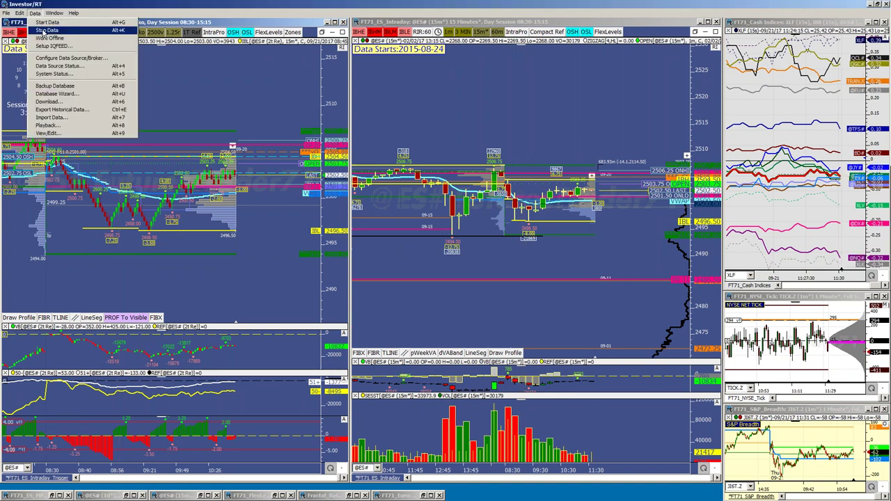
left_click(45, 30)
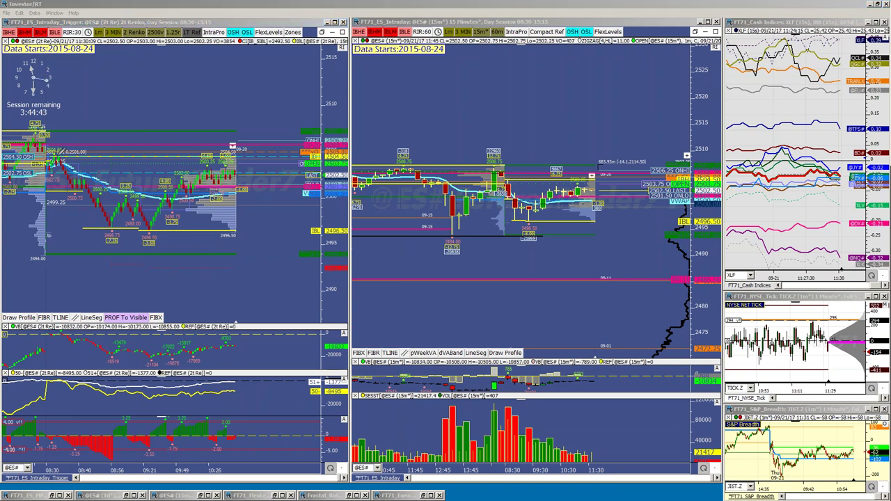
Step: Trace the morning decline, the double low and the recovery freehand on the ES 2-tick Renko trigger chart
left_click_drag(70, 163, 109, 221)
mouse_move(64, 159)
left_mouse_down()
mouse_move(123, 220)
mouse_move(142, 188)
mouse_move(122, 217)
left_mouse_up()
left_click_drag(127, 240, 105, 221)
left_click_drag(155, 236, 140, 232)
left_click_drag(168, 192, 183, 203)
mouse_move(169, 195)
left_mouse_down()
mouse_move(190, 207)
mouse_move(232, 148)
left_mouse_up()
left_click_drag(82, 182, 113, 226)
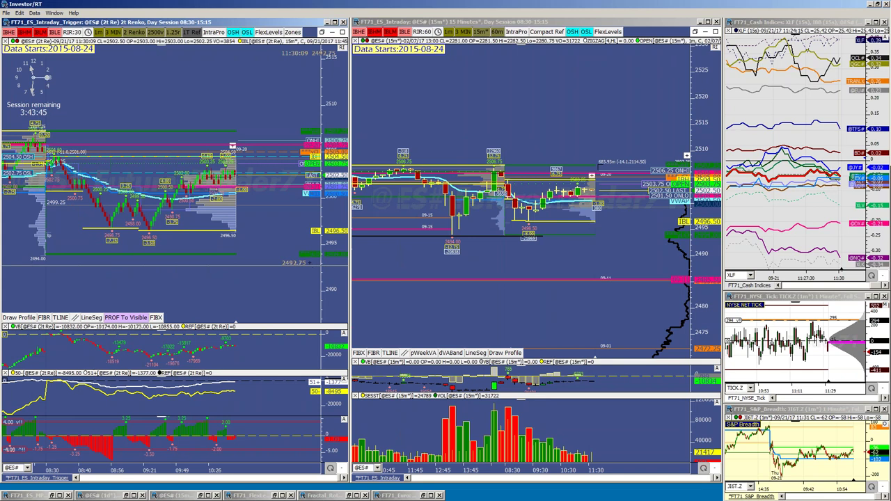
left_click(34, 13)
left_click(174, 10)
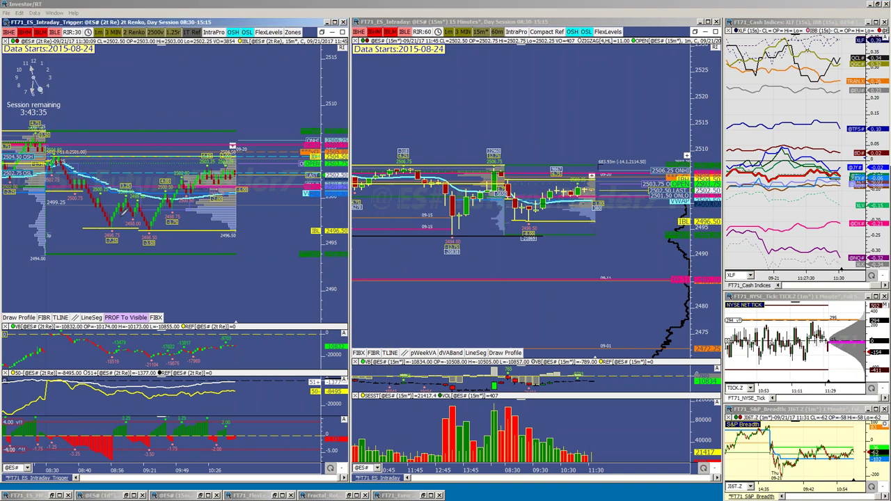
Step: Sketch freehand zigzag rotation paths with pauses across the ES 15-minute chart, and erase them
mouse_move(83, 195)
left_mouse_down()
mouse_move(101, 217)
mouse_move(130, 197)
mouse_move(153, 234)
mouse_move(124, 203)
mouse_move(123, 215)
left_mouse_up()
mouse_move(404, 203)
left_mouse_down()
mouse_move(457, 276)
mouse_move(493, 272)
mouse_move(526, 333)
mouse_move(530, 317)
mouse_move(546, 323)
mouse_move(648, 155)
left_mouse_up()
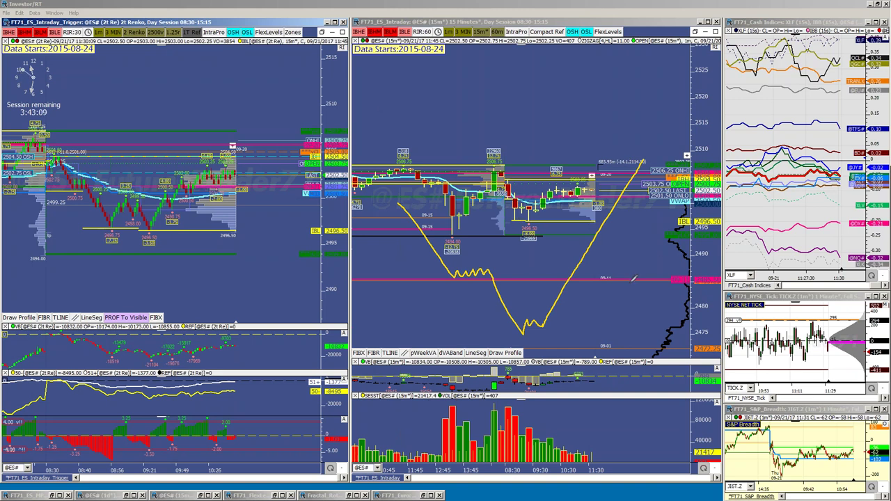
mouse_move(417, 164)
left_mouse_down()
mouse_move(465, 236)
mouse_move(472, 222)
mouse_move(484, 232)
mouse_move(511, 201)
mouse_move(527, 210)
mouse_move(545, 203)
mouse_move(571, 234)
mouse_move(597, 245)
mouse_move(635, 320)
left_mouse_up()
mouse_move(648, 281)
left_mouse_down()
mouse_move(660, 214)
mouse_move(682, 248)
mouse_move(766, 112)
left_mouse_up()
mouse_move(527, 196)
left_mouse_down()
mouse_move(631, 304)
mouse_move(652, 400)
mouse_move(704, 348)
mouse_move(737, 379)
mouse_move(749, 429)
mouse_move(808, 452)
left_mouse_up()
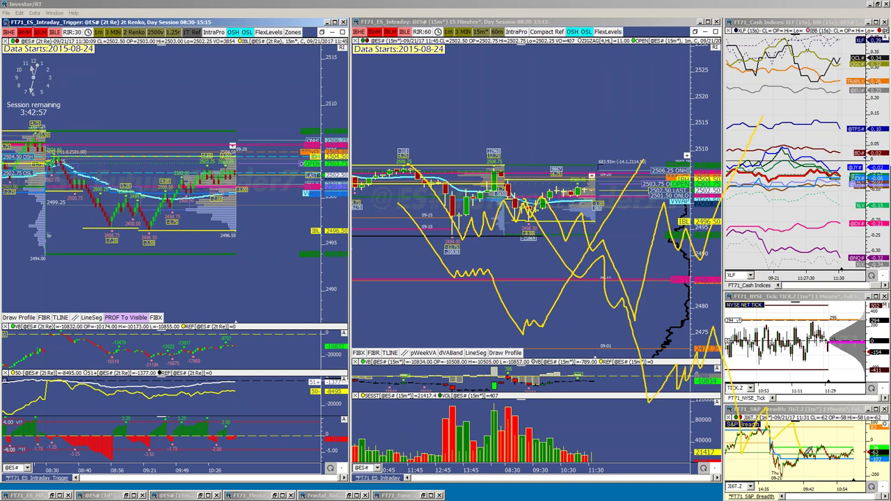
key("Delete")
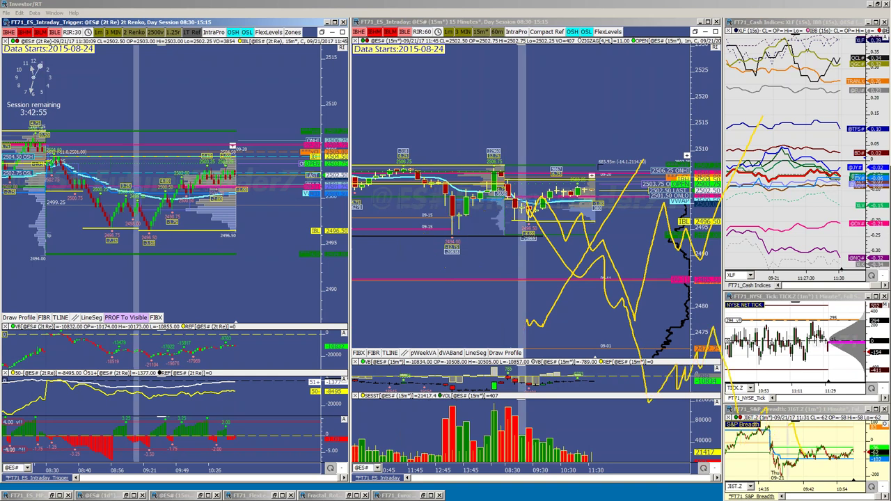
key("Delete")
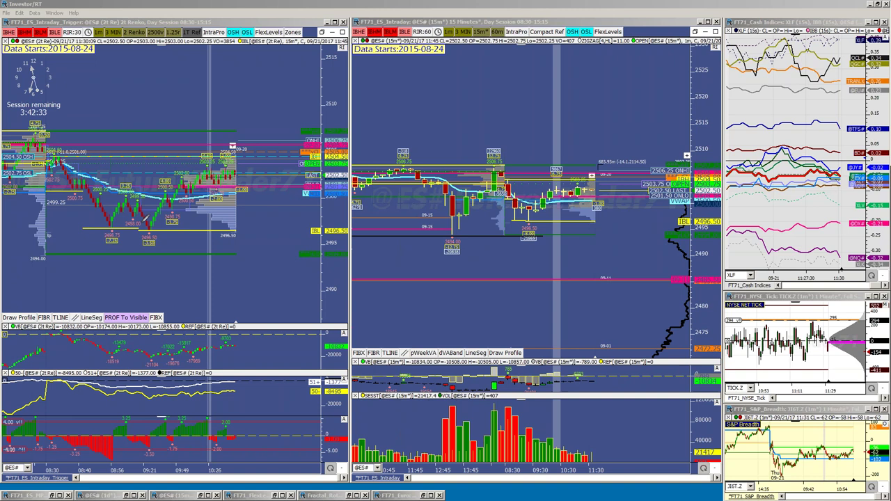
Step: Mark the swing points of the morning decline and recovery on the ES Renko trigger chart, and undo the marks
left_click_drag(204, 169, 203, 169)
left_click_drag(107, 208, 108, 209)
left_click_drag(74, 189, 79, 182)
left_click_drag(47, 163, 79, 182)
key("ctrl+z")
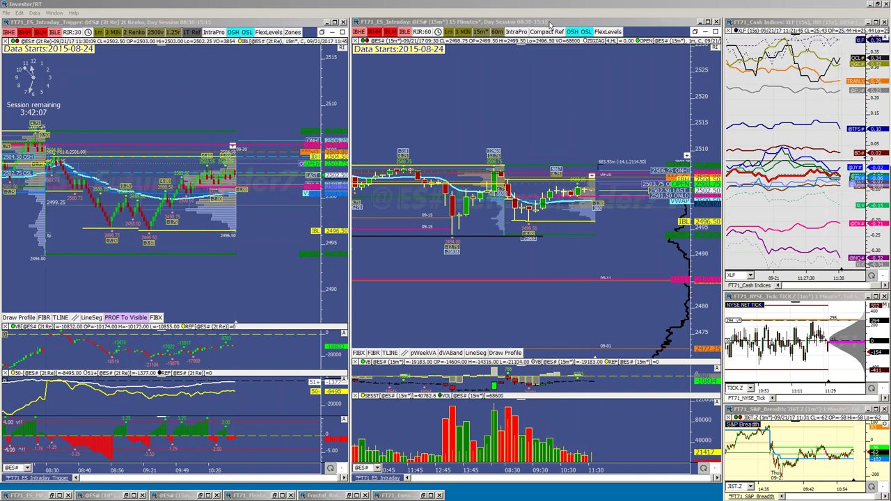
left_click(550, 25)
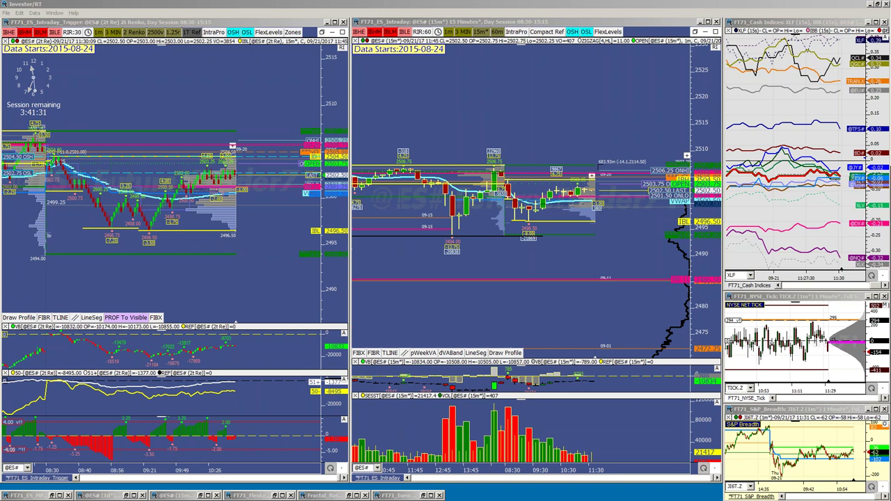
Step: Bring the FT71_NQ_Intraday Renko chart to the front and maximize it
key("ctrl+Tab")
key("ctrl+Tab")
key("ctrl+Tab")
key("ctrl+Tab")
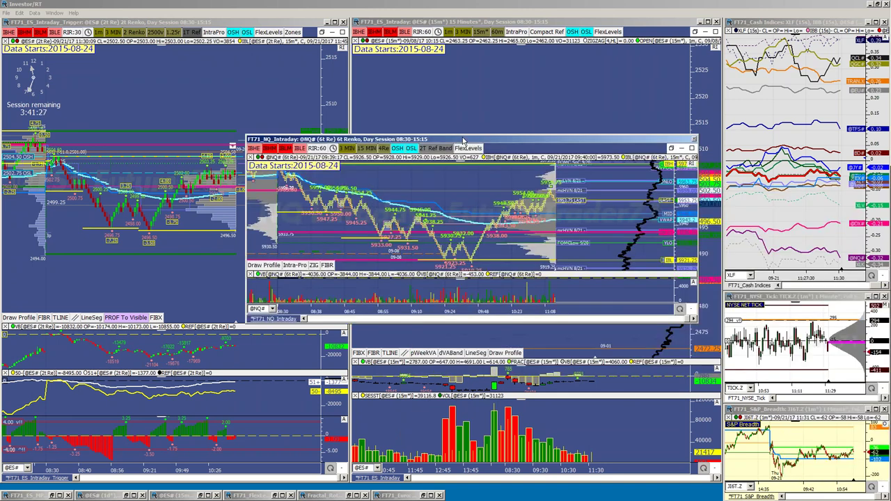
double_click(463, 140)
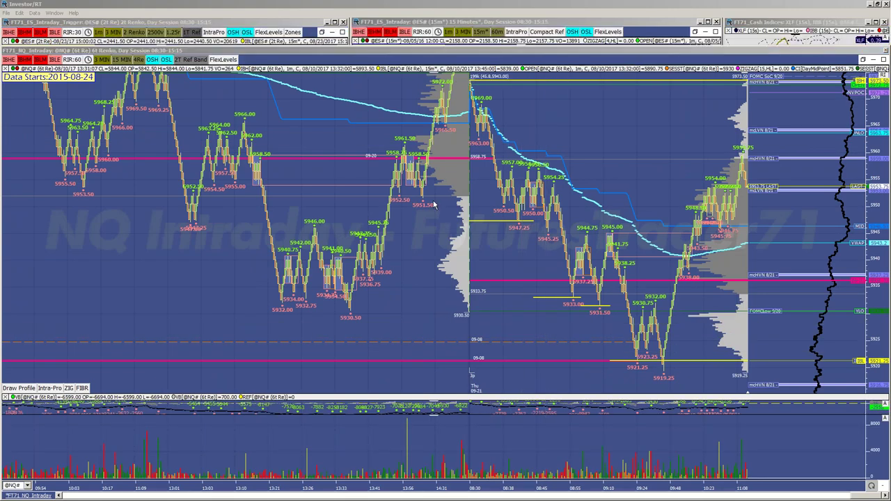
Step: Maximize the FT71_VIX 15-minute chart and examine the volatility index from mid-June to 21 September at several time scales
key("ctrl+Tab")
double_click(407, 181)
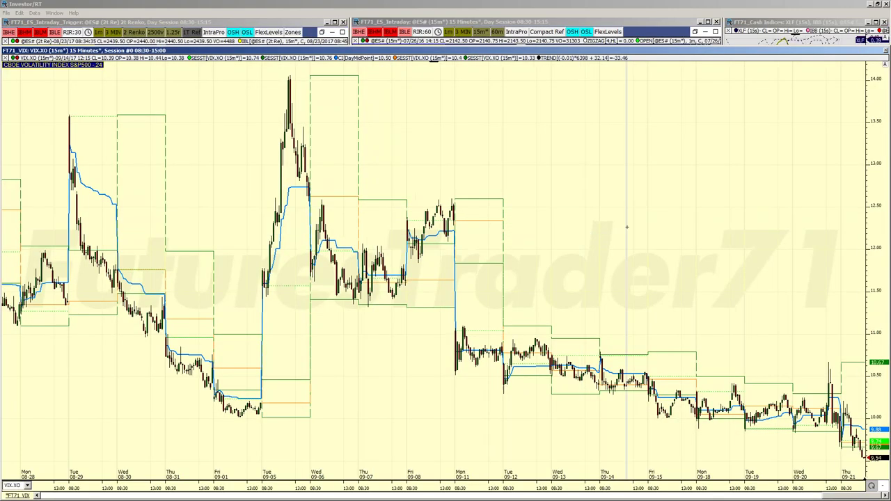
scroll(627, 230, "down", 5)
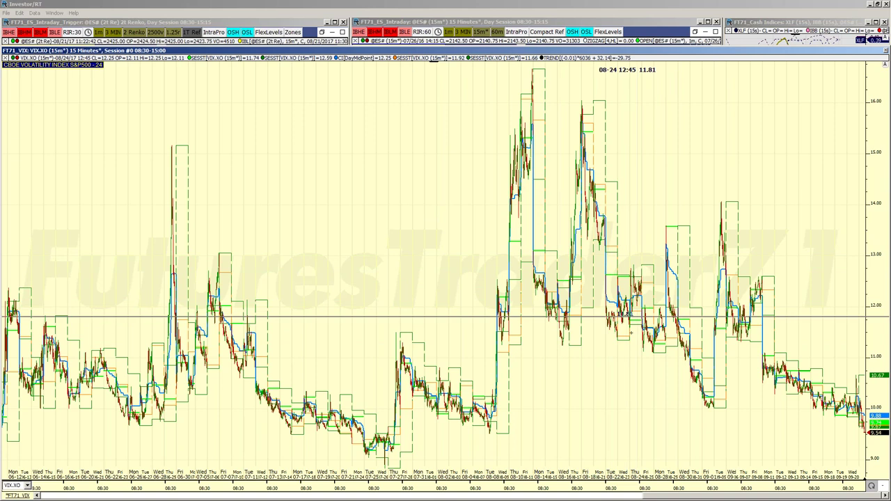
scroll(613, 279, "up", 3)
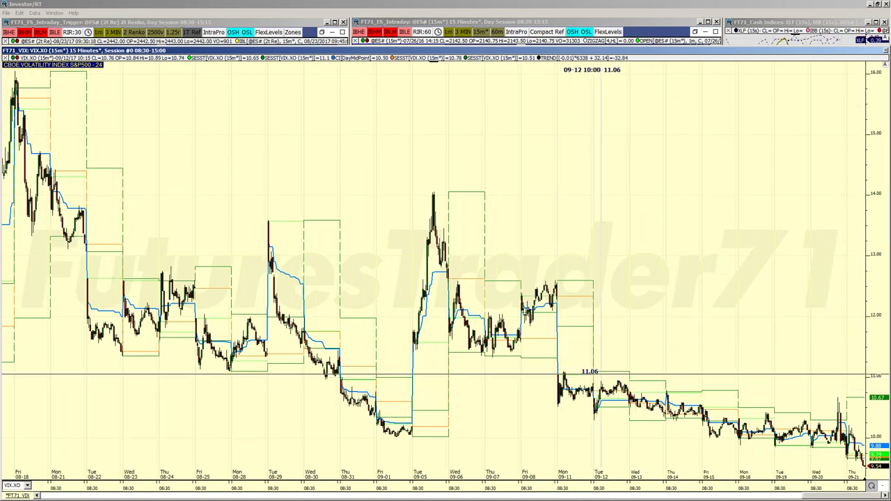
scroll(617, 363, "down", 3)
scroll(616, 363, "down", 3)
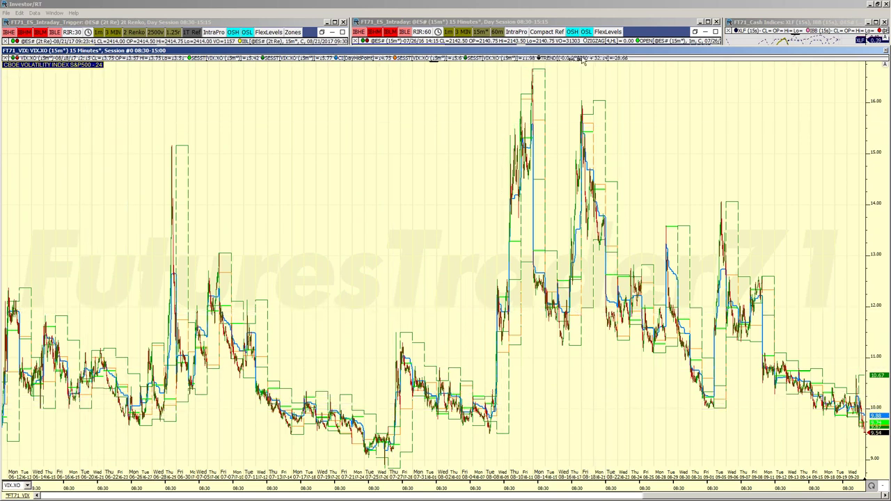
Step: Return from the VIX chart to the FT71_NQ_Intraday chart, reposition its restored window, and maximize it again
key("ctrl+Tab")
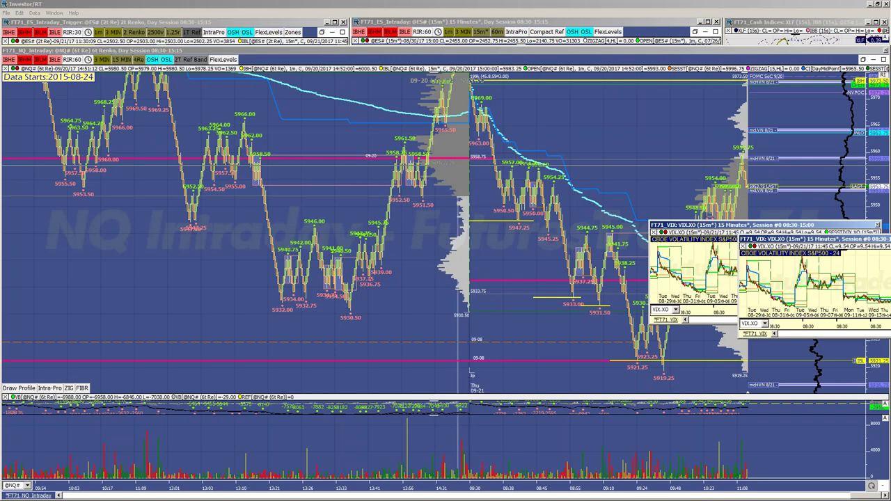
key("ctrl+Tab")
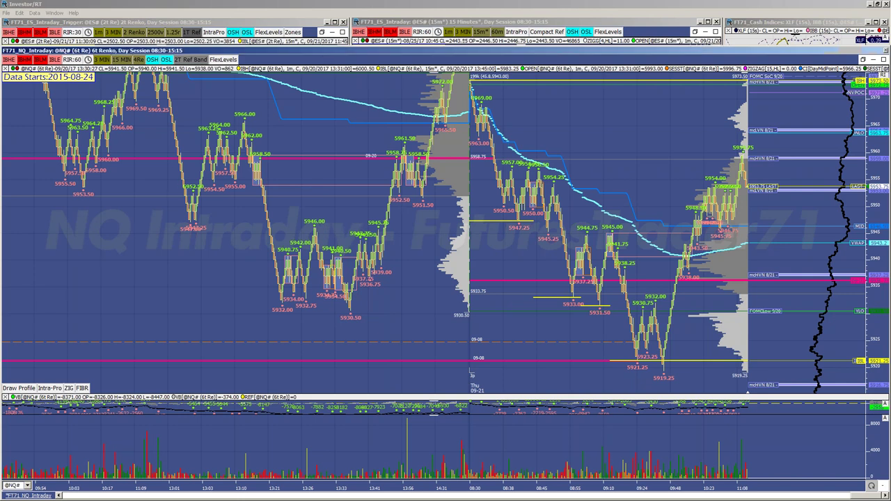
double_click(324, 54)
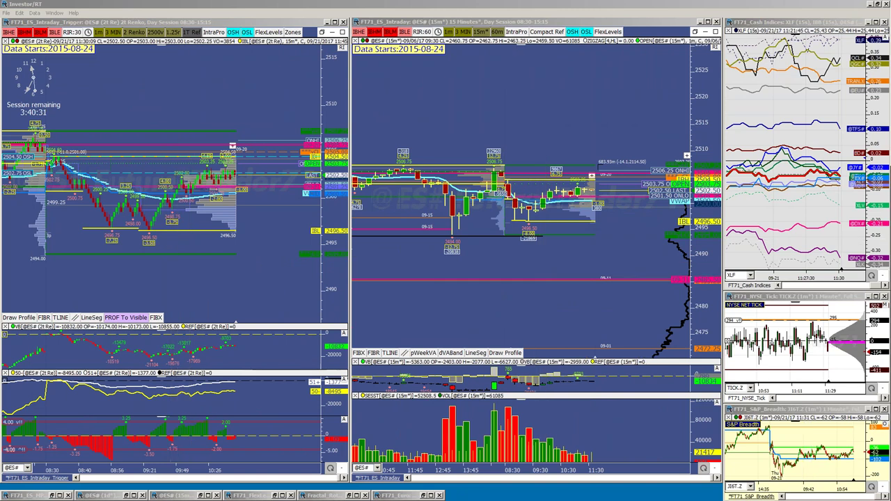
left_click_drag(260, 139, 236, 127)
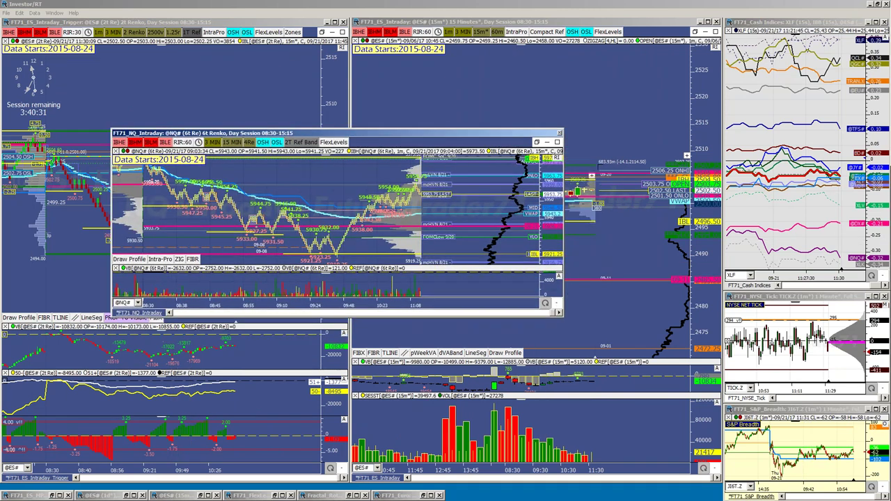
double_click(236, 133)
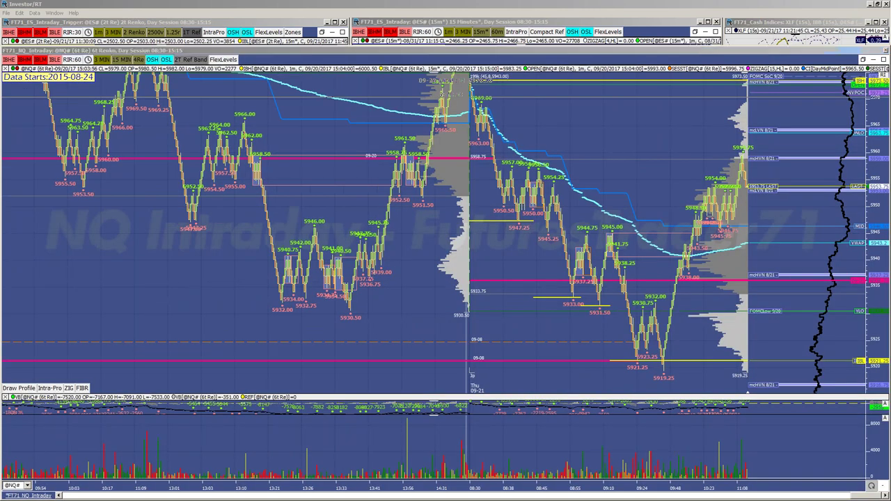
Step: Examine the 09-21 session's price swings on the maximized NQ Renko chart in closer detail
left_click(732, 42)
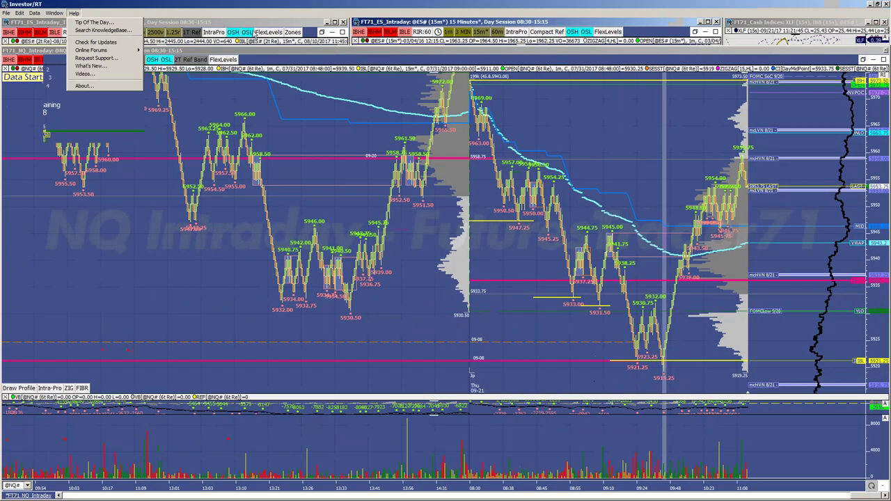
left_click(313, 49)
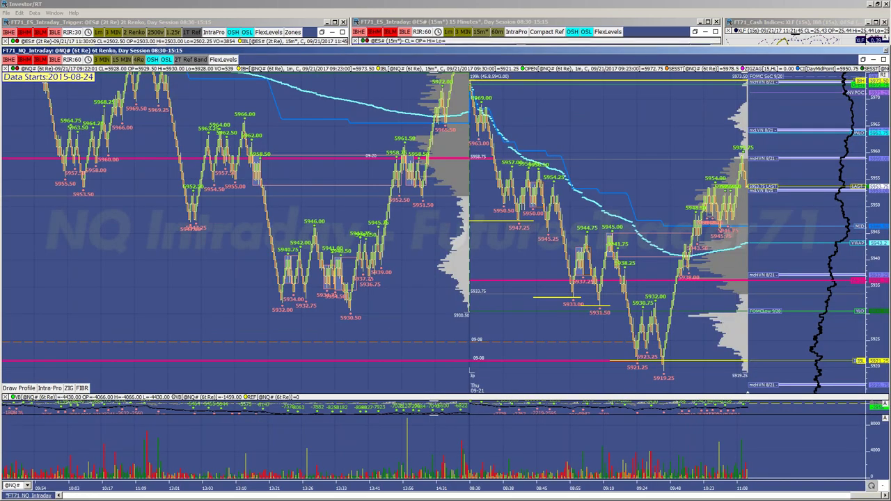
scroll(448, 255, "up", 3)
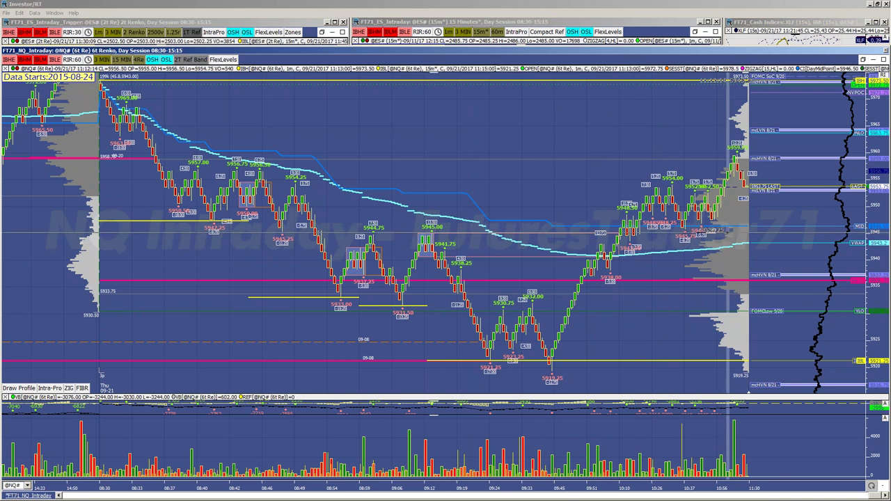
Step: Restore the multi-chart layout and review the earlier sessions on the ES 15-minute chart at a wider time scale
double_click(439, 53)
key("ctrl+F4")
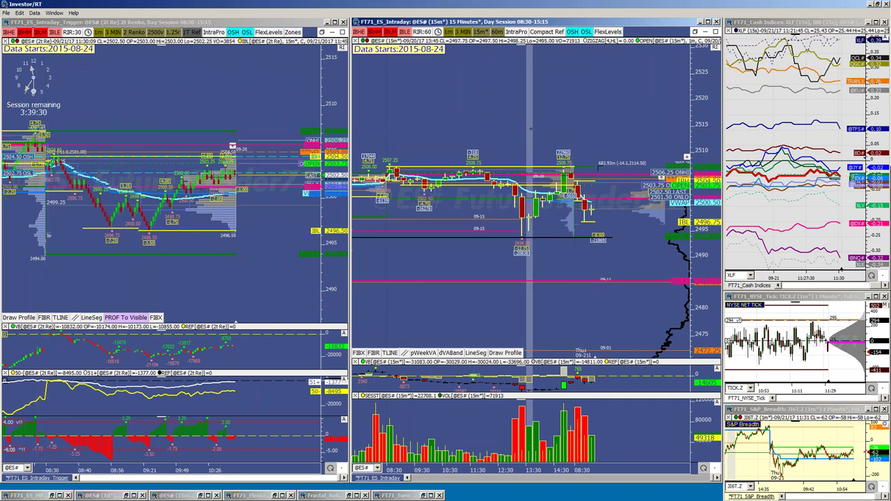
scroll(530, 126, "down", 2)
scroll(515, 127, "down", 2)
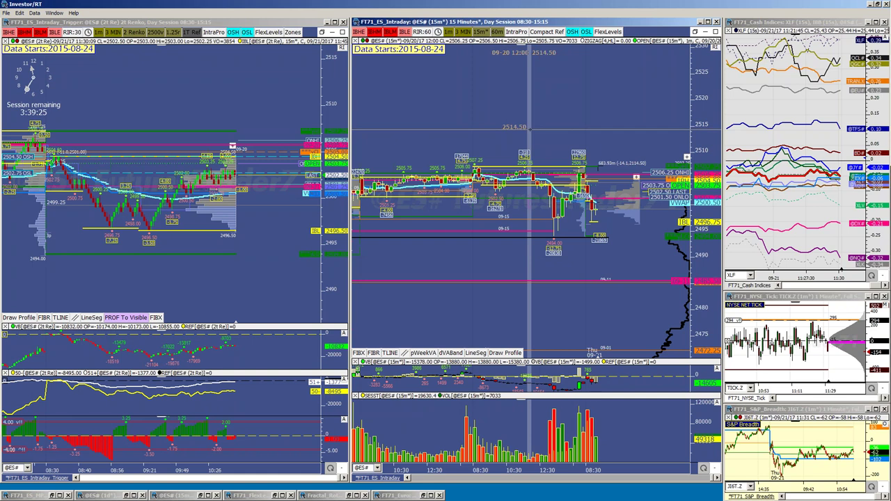
scroll(530, 128, "up", 2)
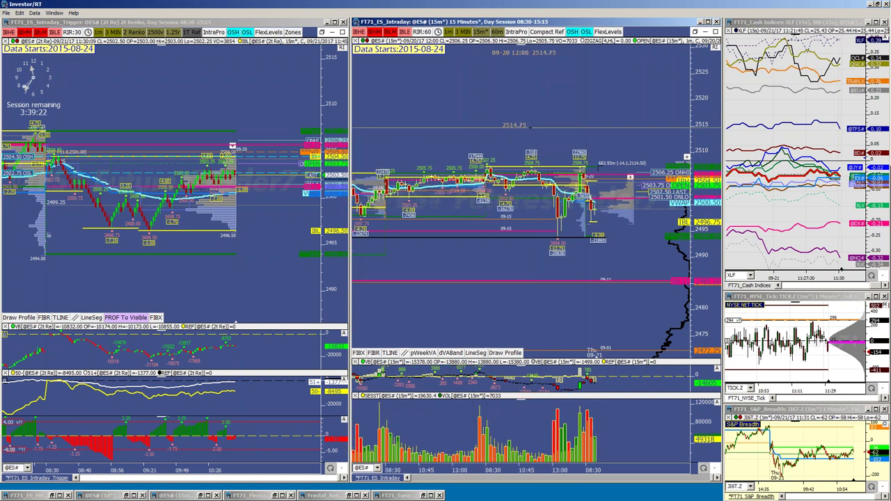
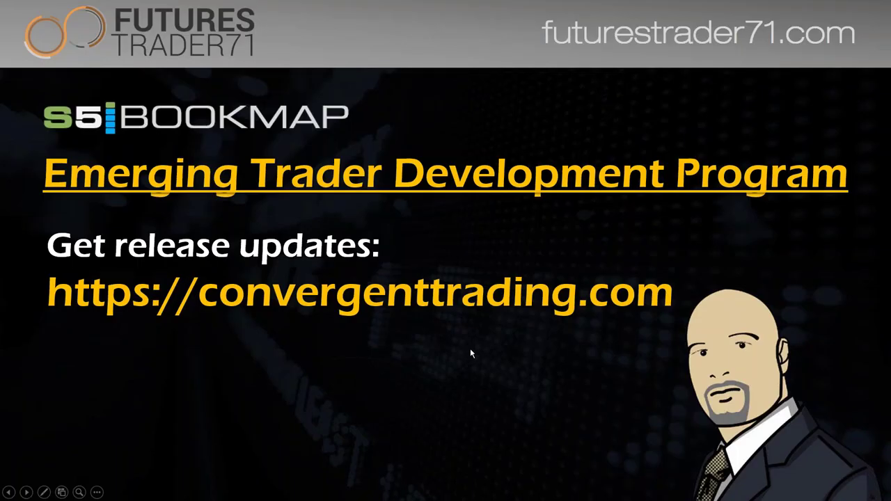
key("Left")
key("Left")
key("Left")
key("Left")
key("Left")
key("Left")
key("Left")
key("Left")
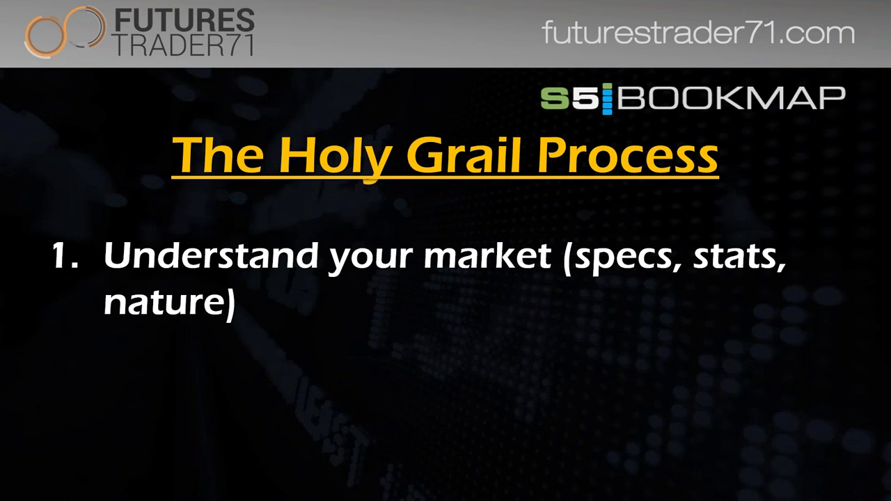
Step: Switch to Bookmap and examine the NQZ7 price swings and resting liquidity from about 10:10 to 11:35 at several time scales
key("alt+Tab")
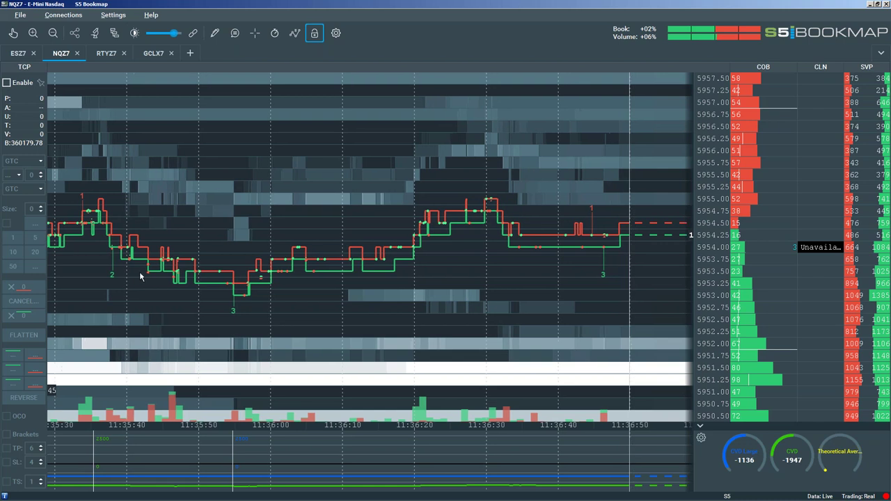
scroll(395, 184, "down", 8)
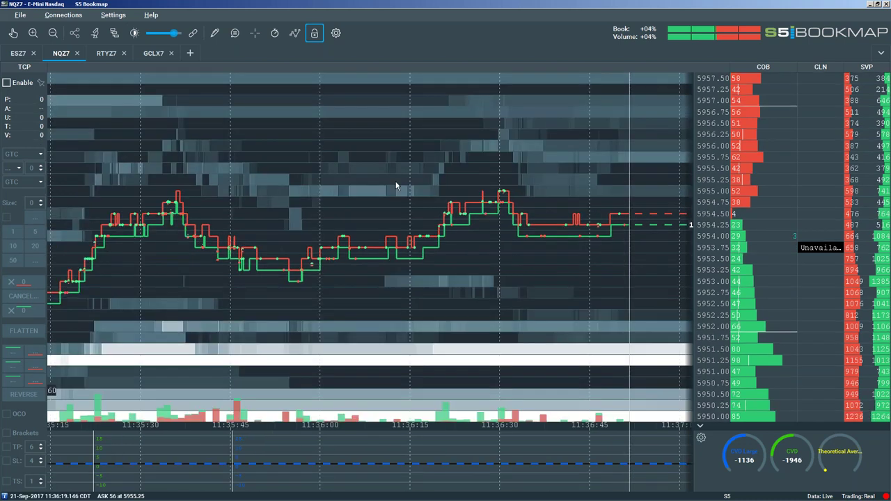
scroll(394, 184, "down", 6)
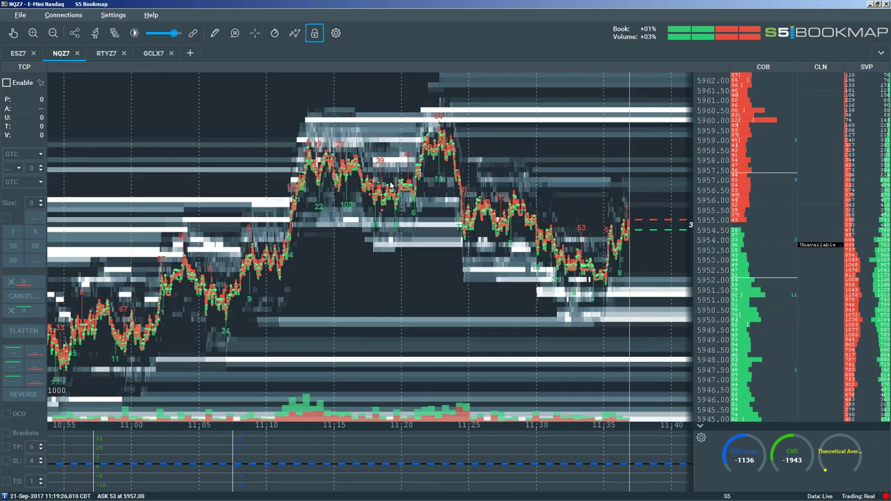
scroll(456, 156, "down", 4)
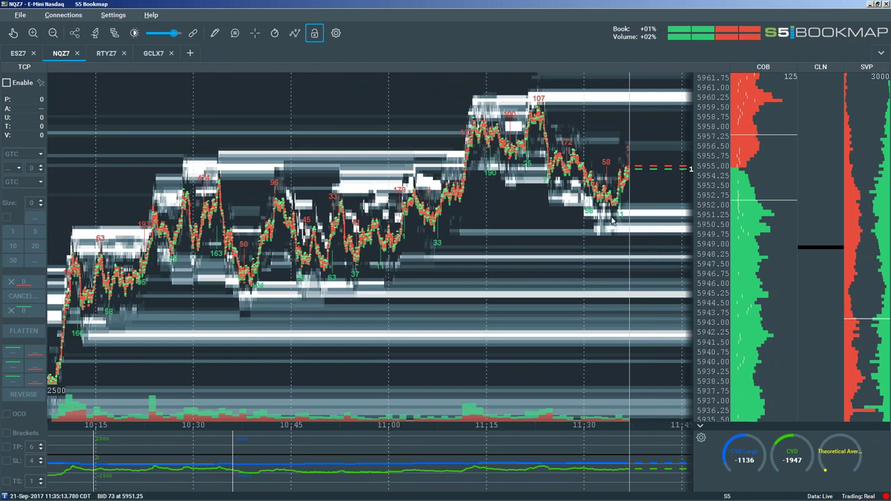
scroll(608, 223, "up", 3)
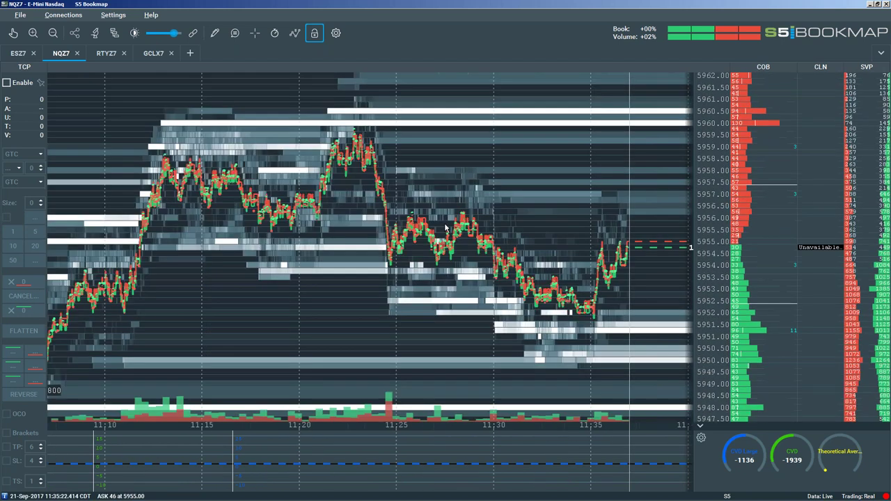
Step: Examine the NQZ7 price action and resting liquidity from about 11:26 to 11:37 in closer detail
scroll(435, 221, "up", 3)
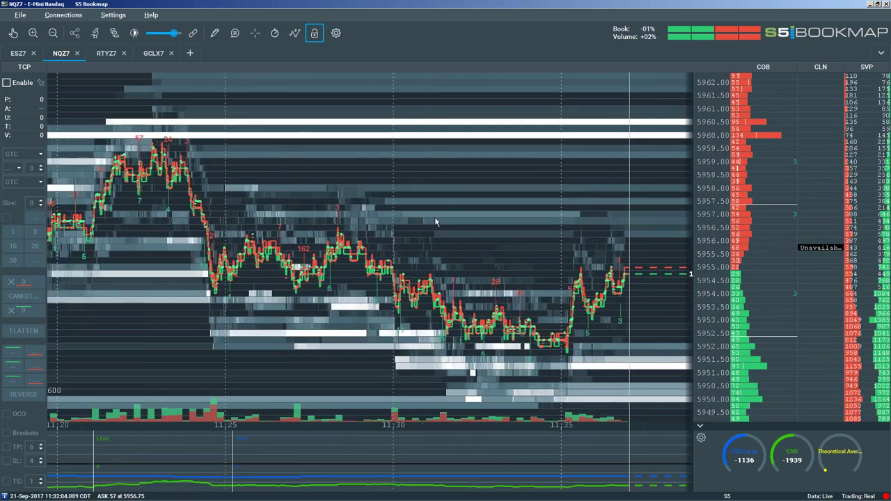
scroll(436, 220, "up", 1)
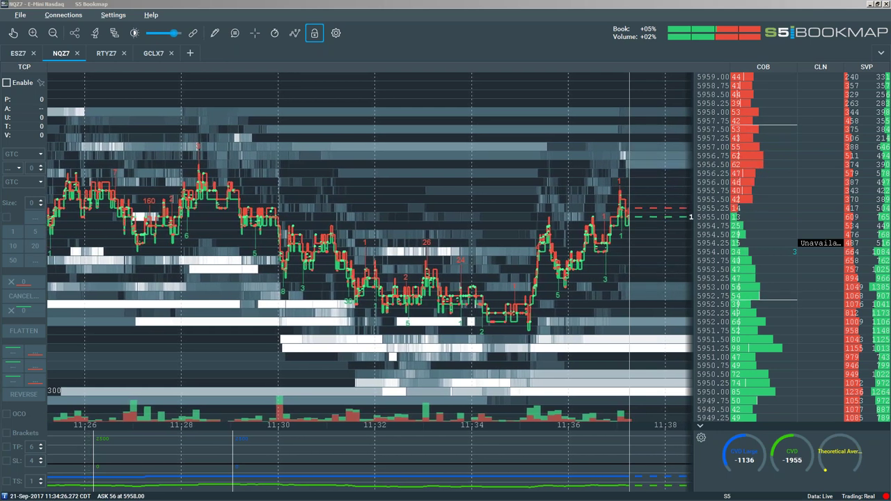
Step: Switch to the presentation slideshow and advance through The Holy Grail Process slides to the closing Questions slide
key("alt+Tab")
left_click(698, 340)
left_click(698, 341)
left_click(698, 359)
double_click(697, 360)
left_click(698, 359)
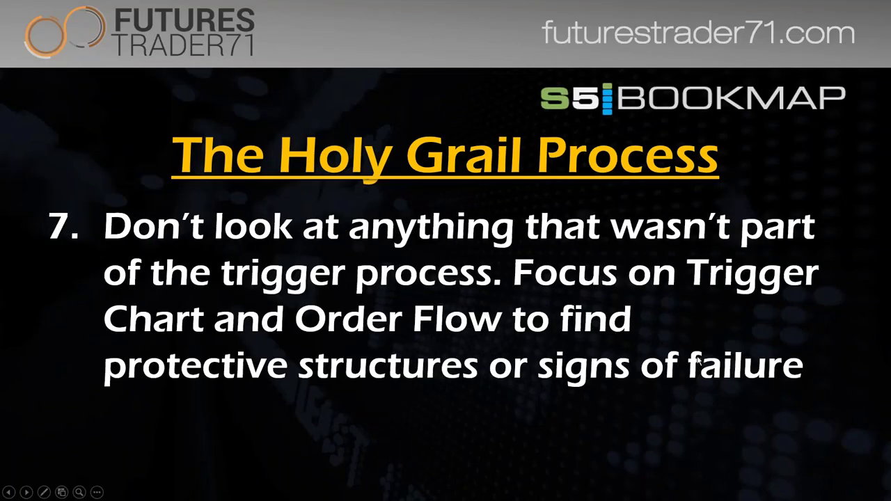
left_click(697, 359)
left_click(698, 359)
left_click(698, 359)
Step: Step back from the Questions slide to the Emerging Trader Development Program slide
key("Left")
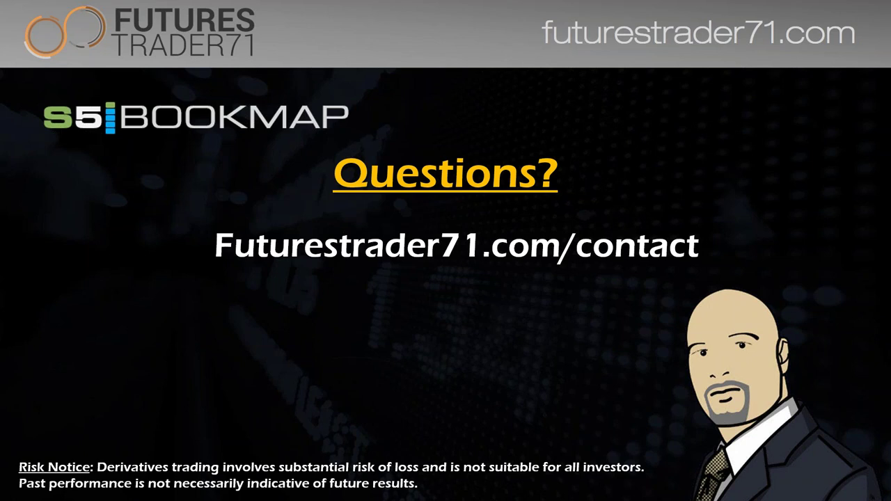
key("Left")
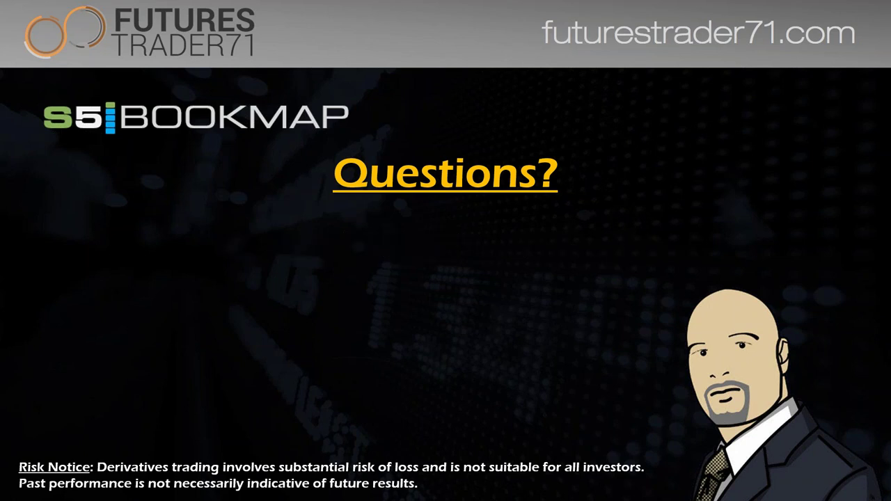
key("Left")
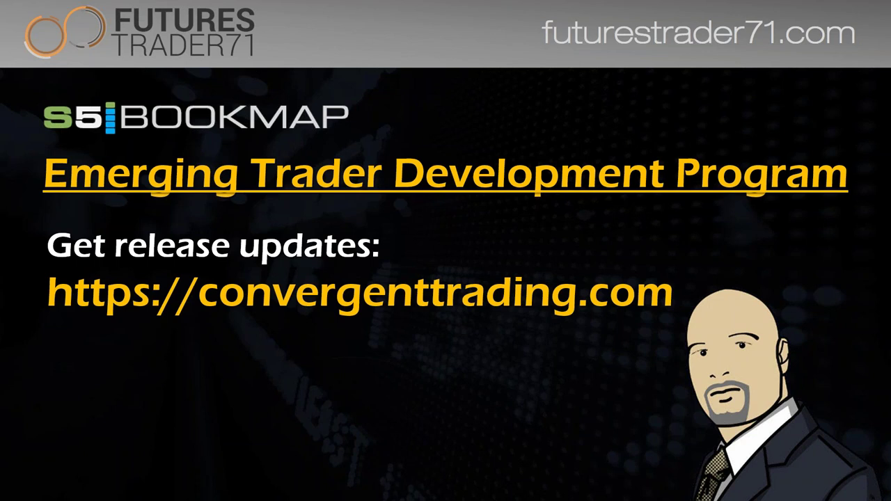